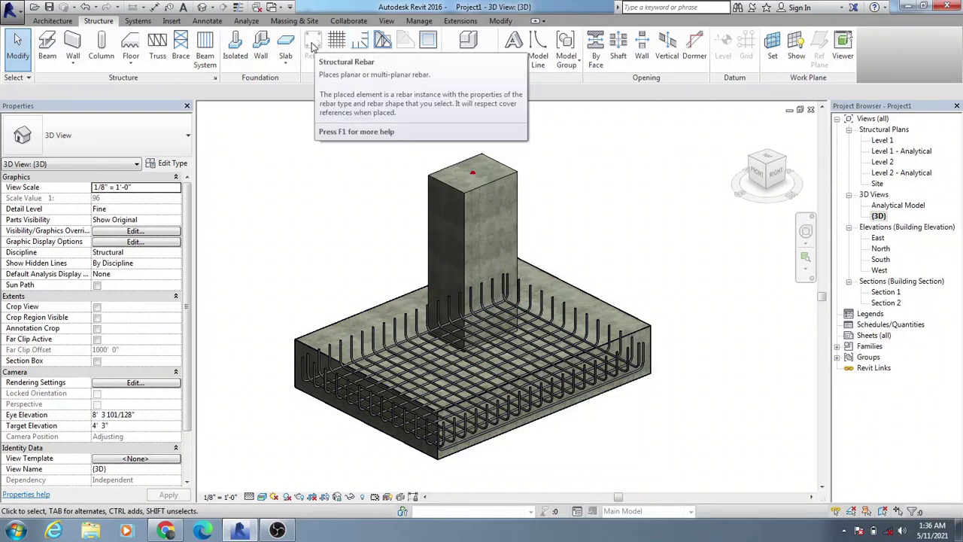
click(457, 25)
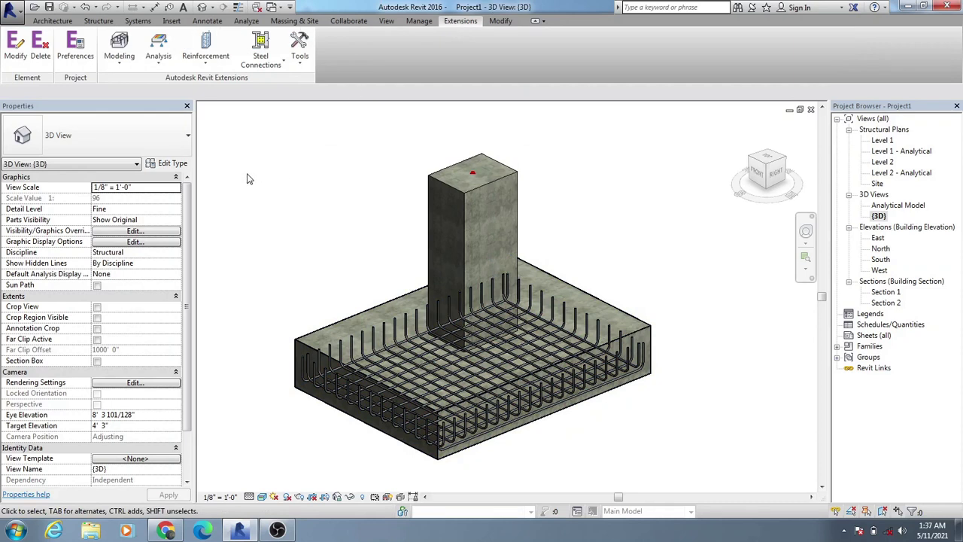
click(98, 20)
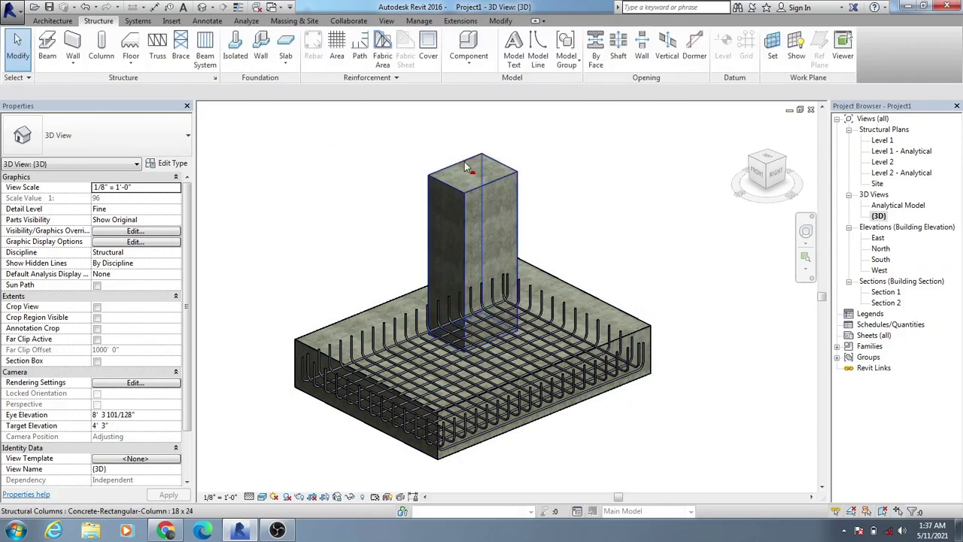
middle_drag(547, 196, 524, 223)
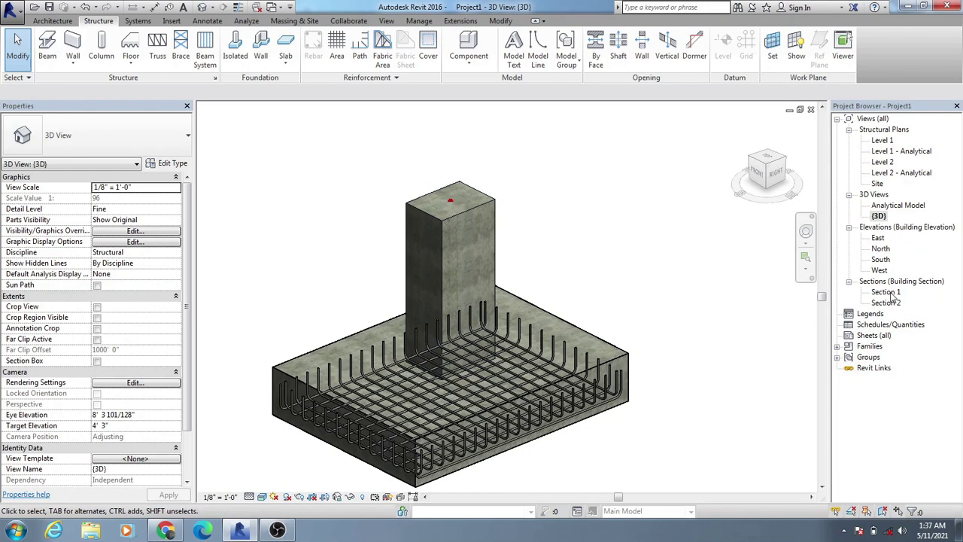
Open the Level 1 structural plan at the column
double_click(880, 141)
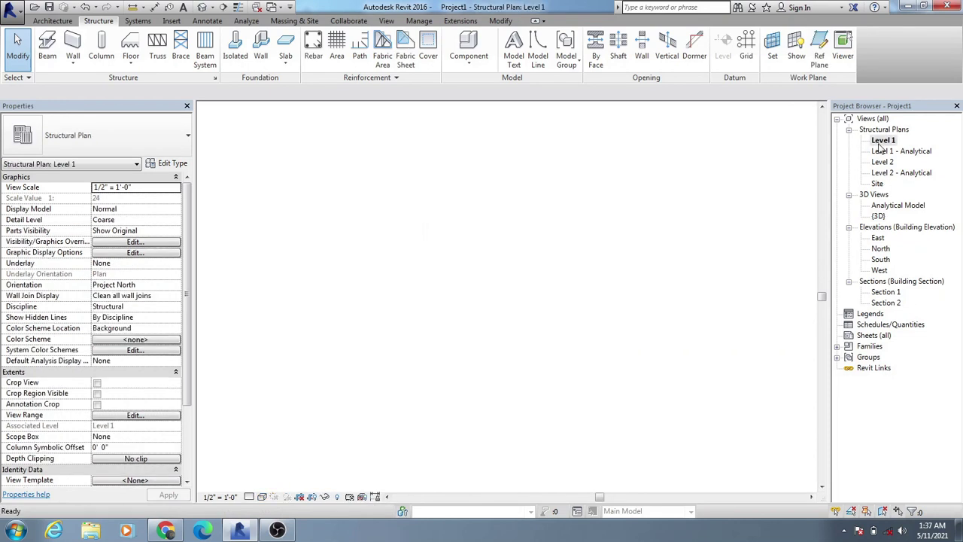
scroll(440, 303, up, 2)
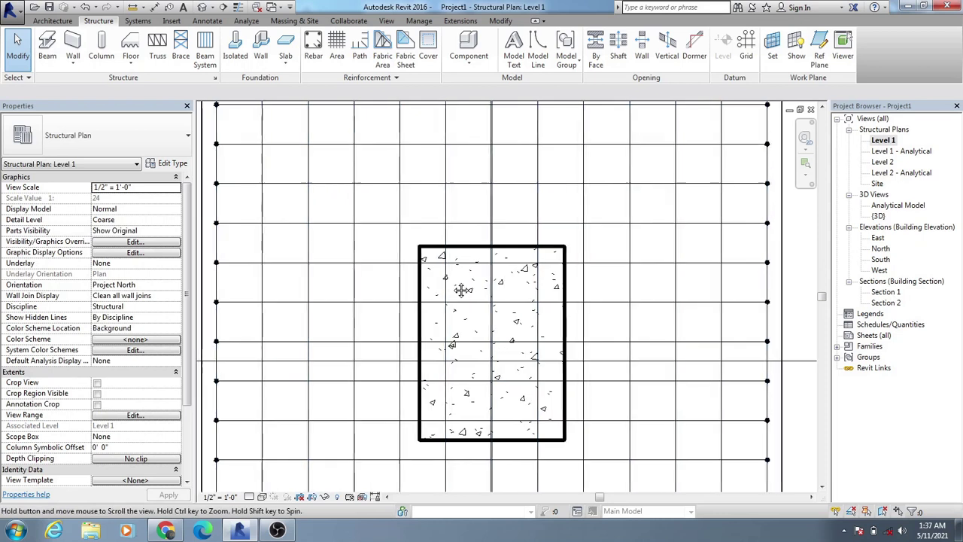
scroll(462, 286, down, 1)
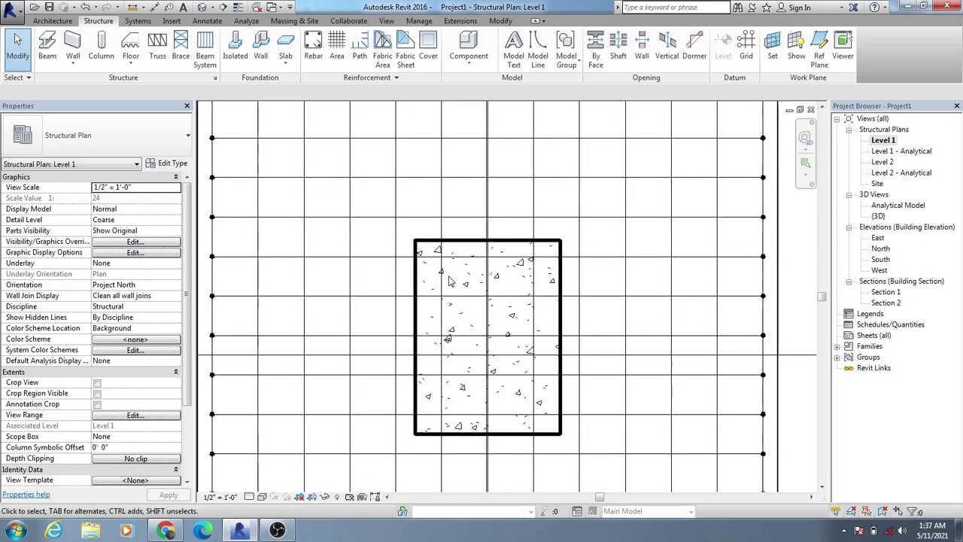
Review the rebar cover options available for the top face of the 18 x 24 concrete column
click(490, 252)
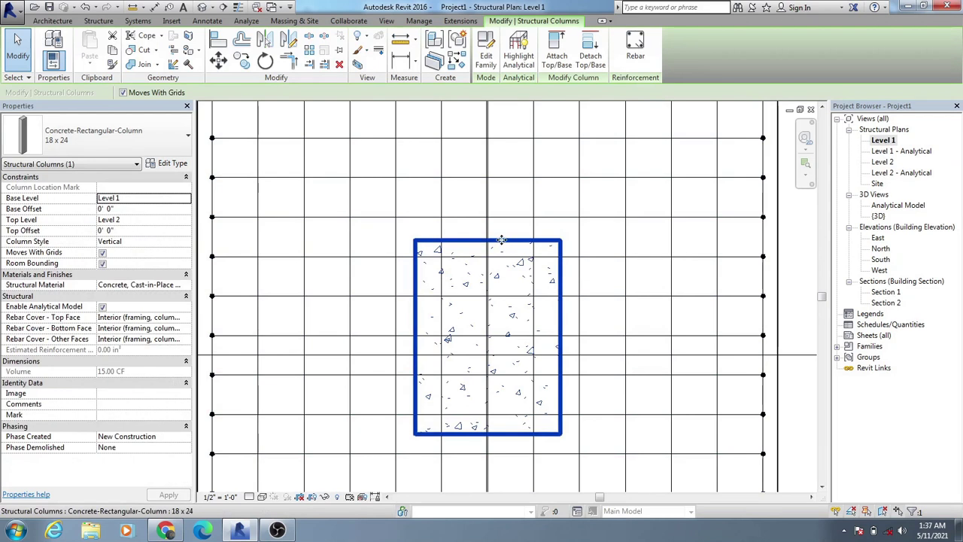
drag(509, 239, 513, 205)
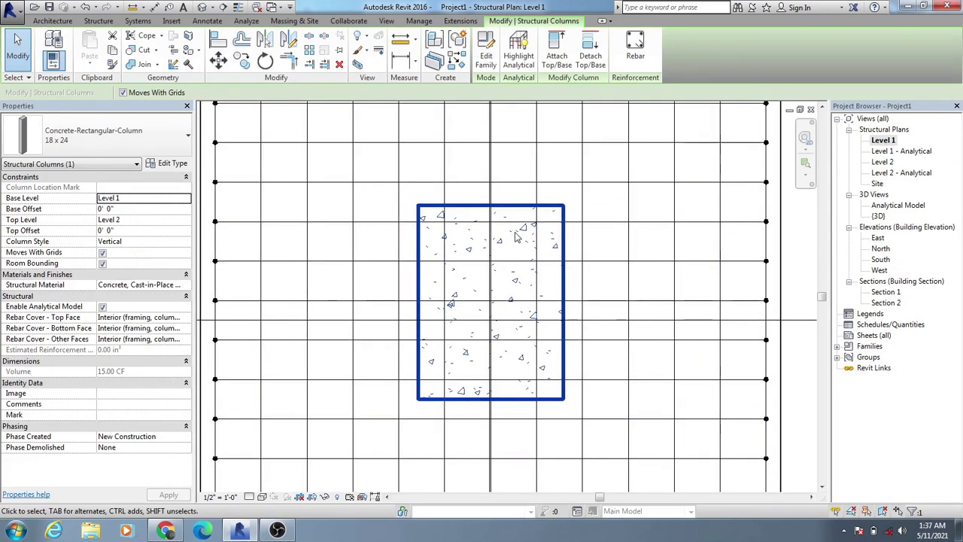
click(152, 317)
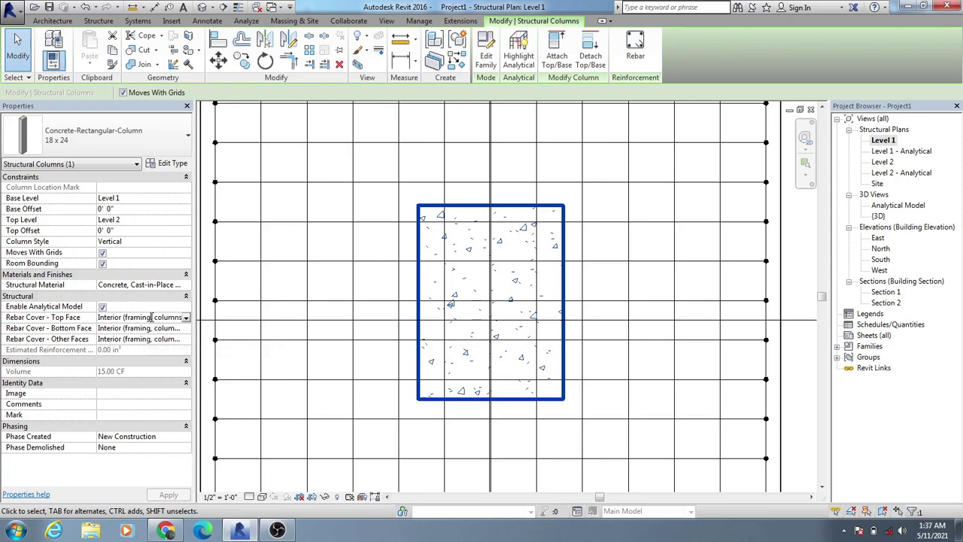
click(186, 318)
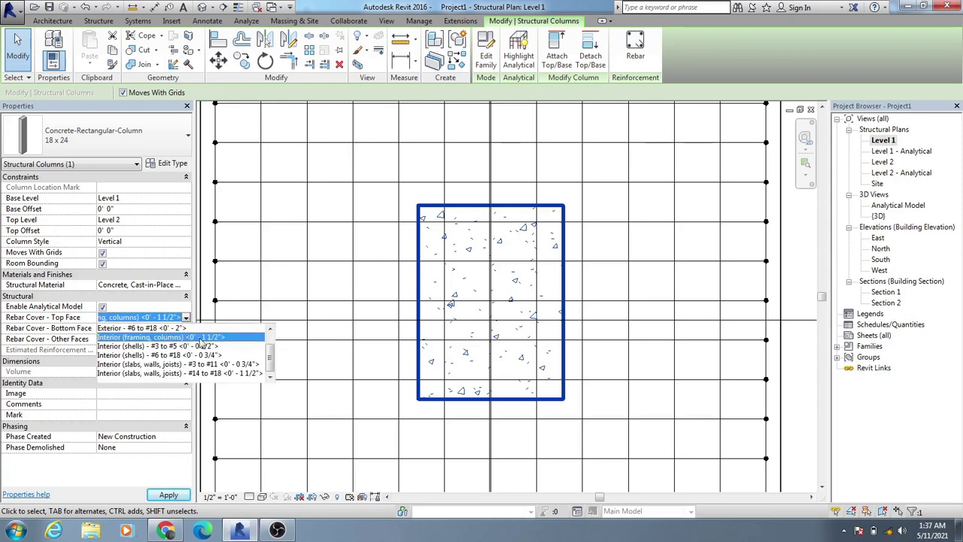
drag(272, 357, 271, 345)
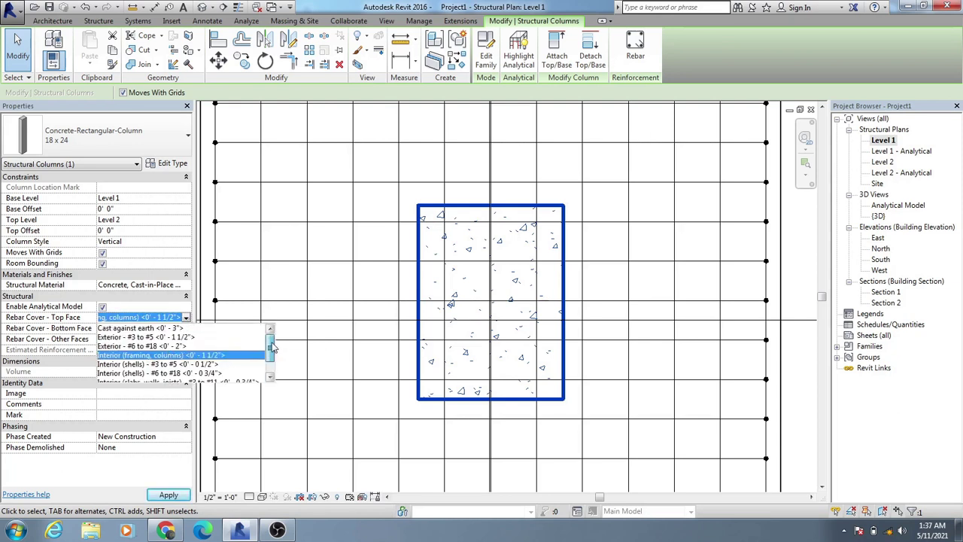
click(346, 365)
middle_drag(346, 365, 361, 366)
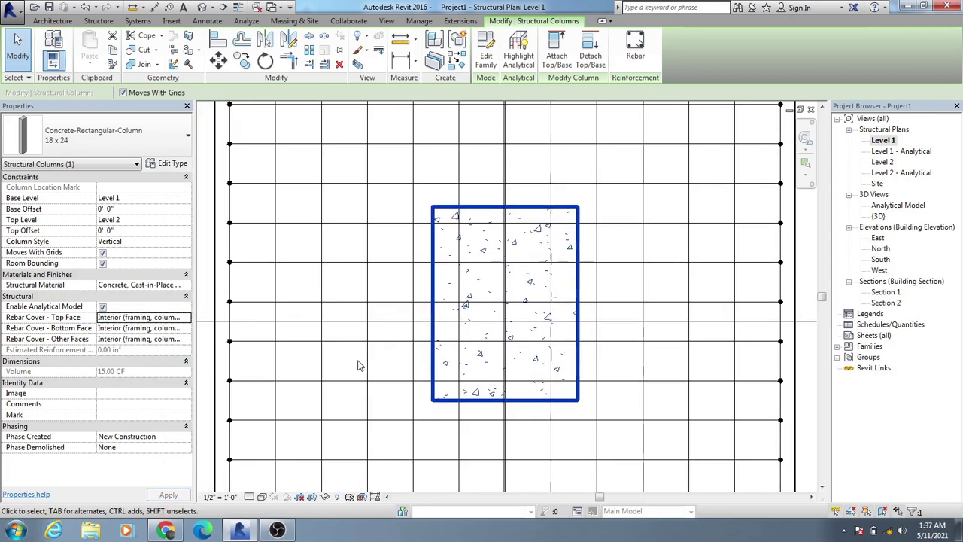
key(Escape)
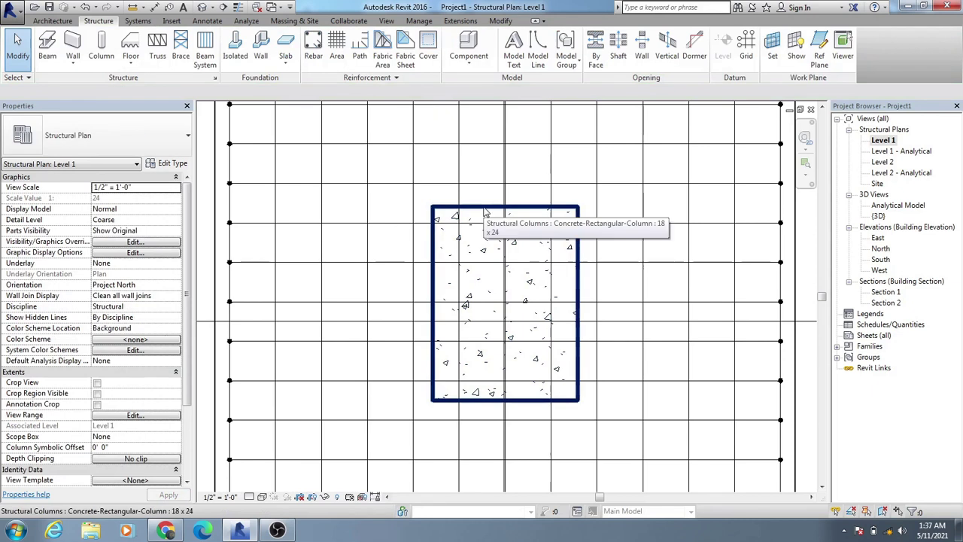
Start placing structural rebar and choose Rebar Shape T1 for the column tie
middle_drag(461, 251, 466, 253)
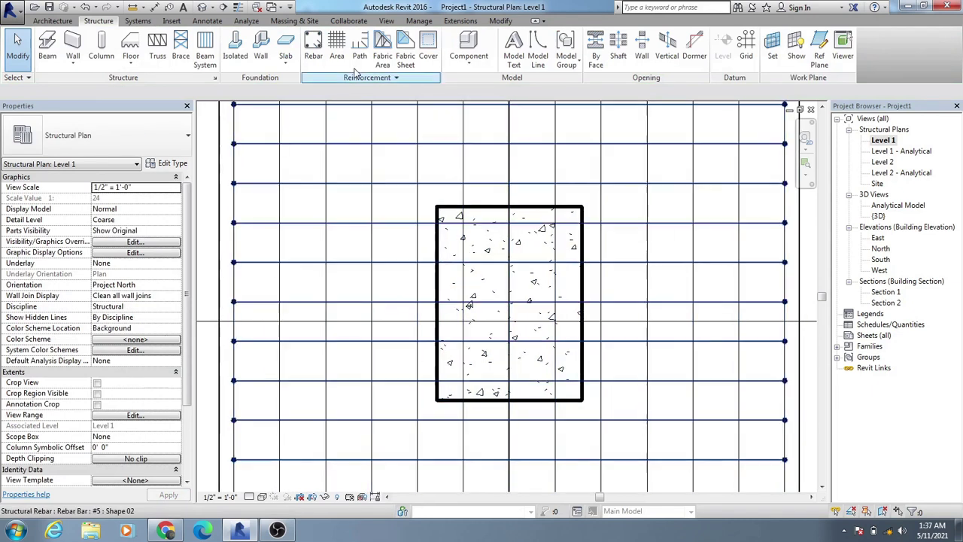
click(312, 52)
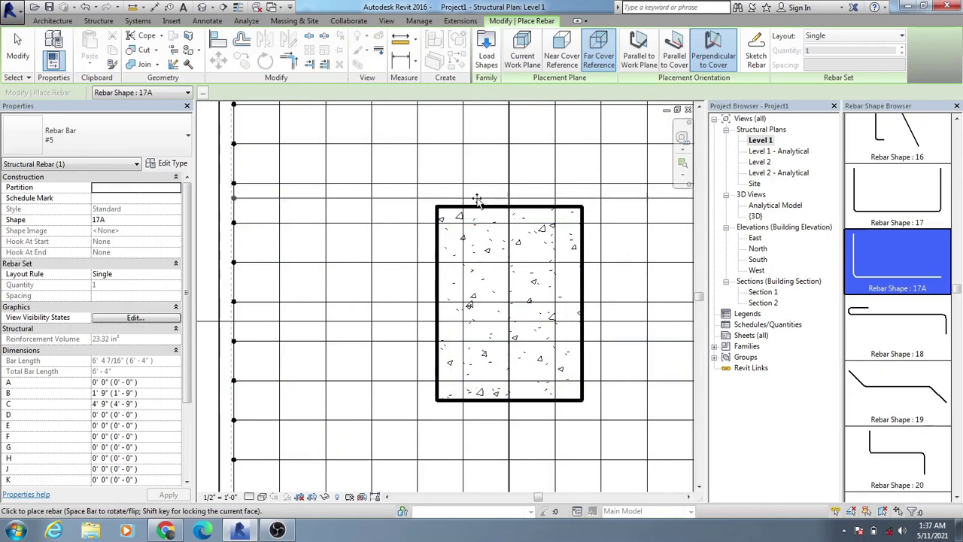
drag(959, 294, 958, 128)
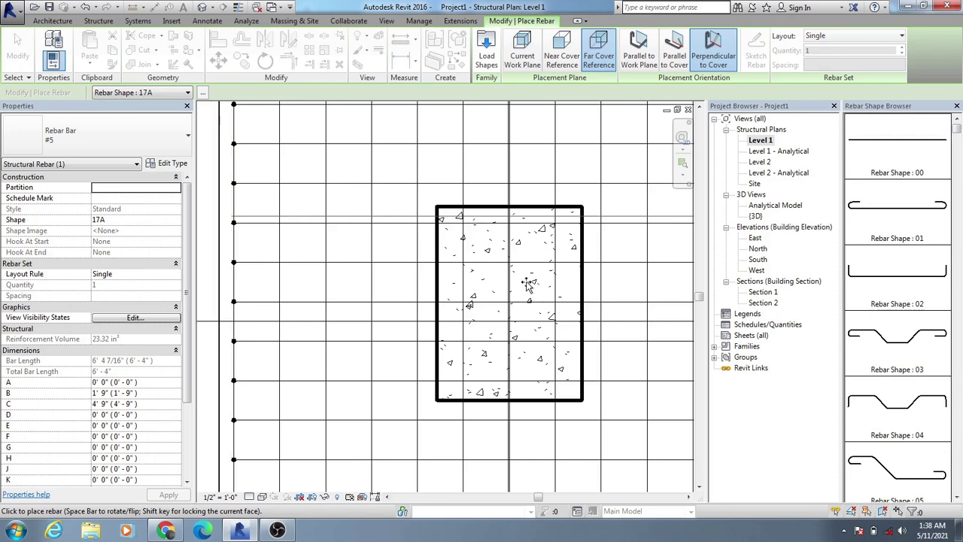
middle_drag(554, 286, 547, 286)
click(545, 271)
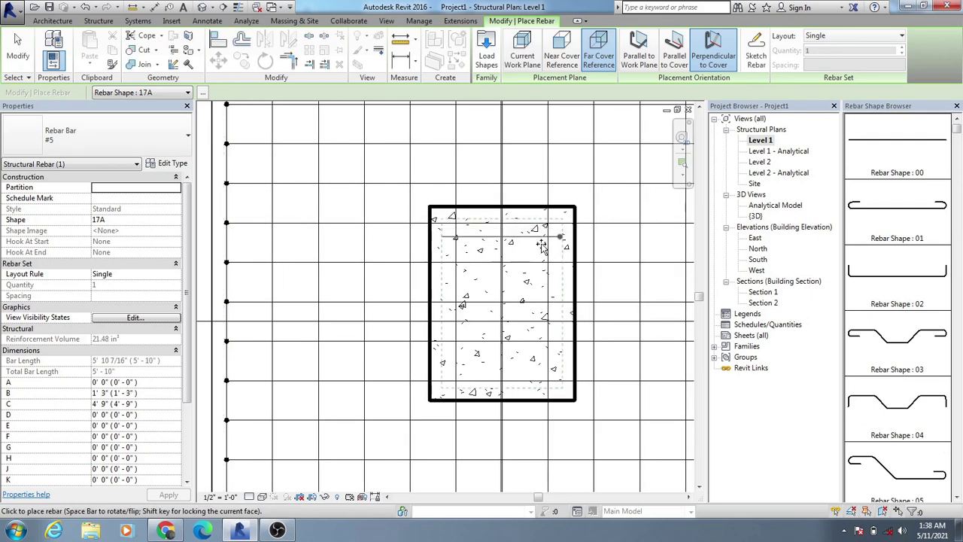
middle_drag(522, 281, 518, 286)
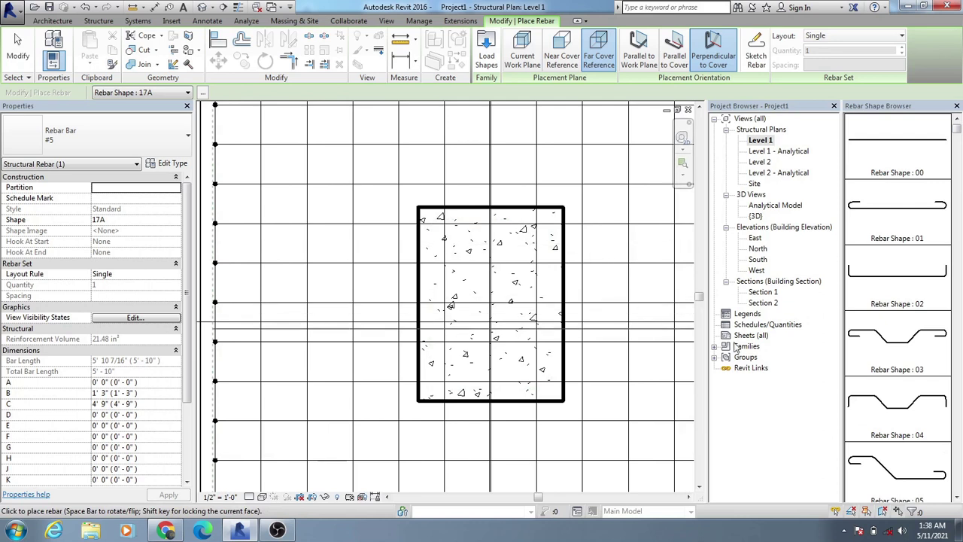
drag(957, 129, 950, 435)
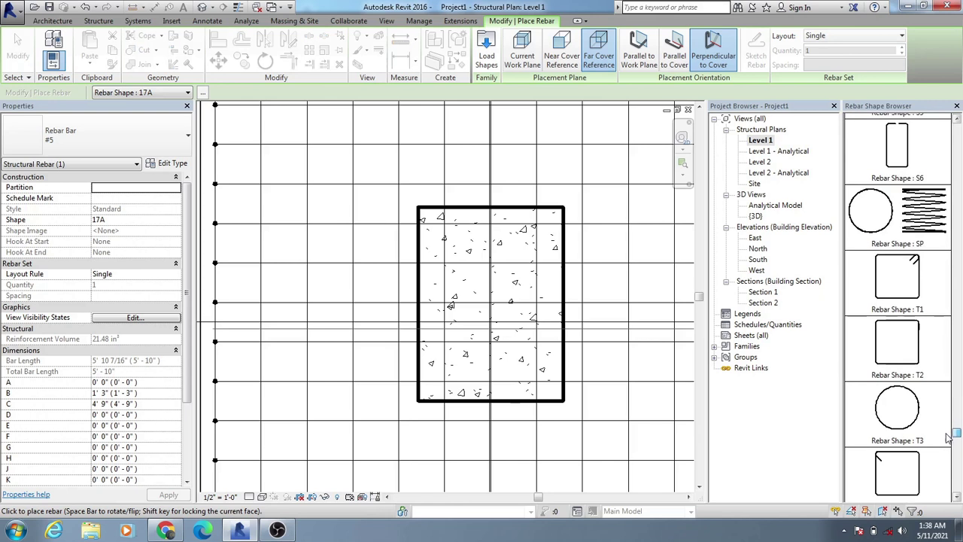
click(893, 270)
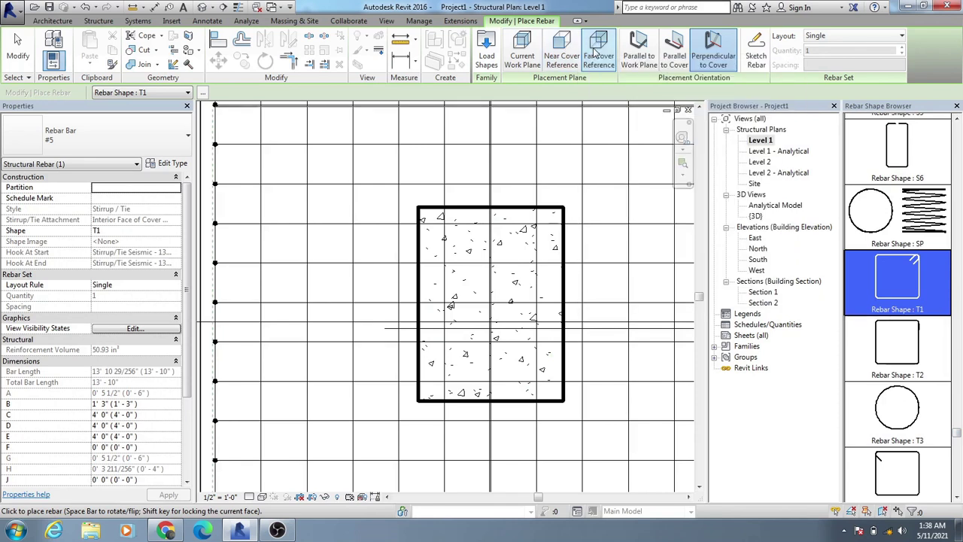
Place one T1 tie inside the column, using the far cover reference and orientation parallel to the work plane
click(595, 60)
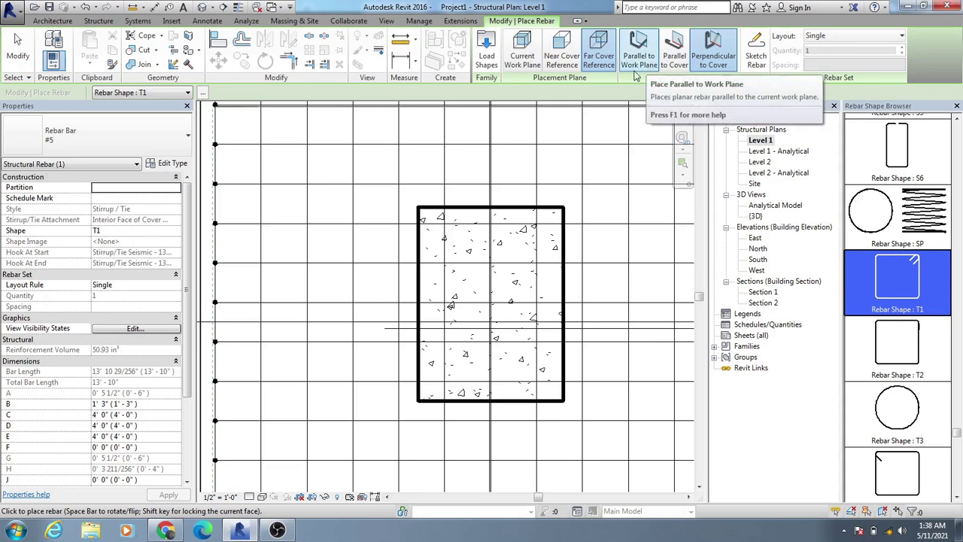
click(638, 57)
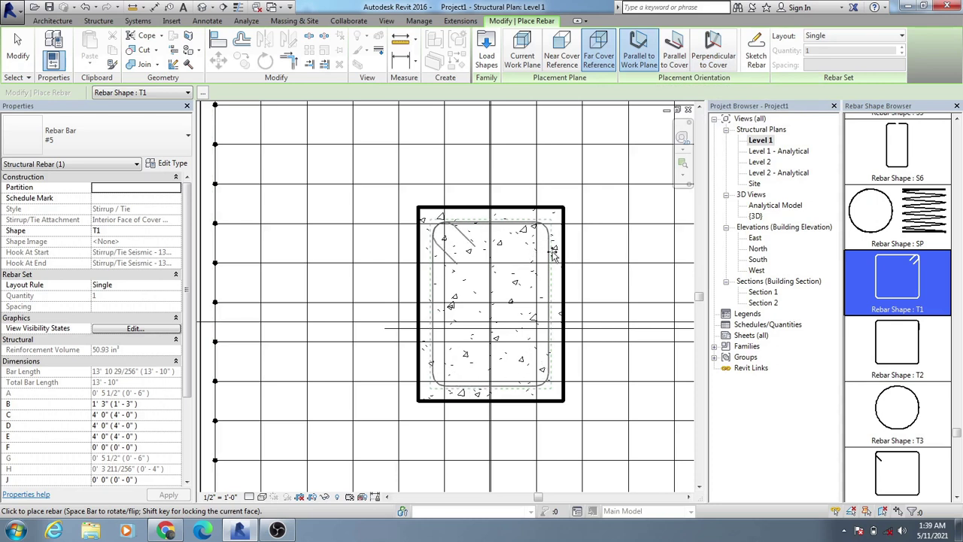
click(523, 288)
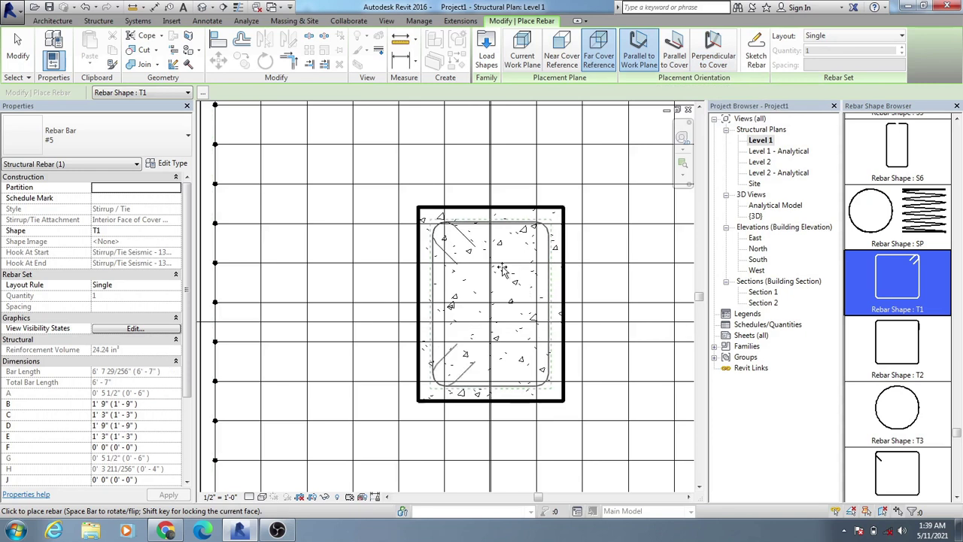
key(Escape)
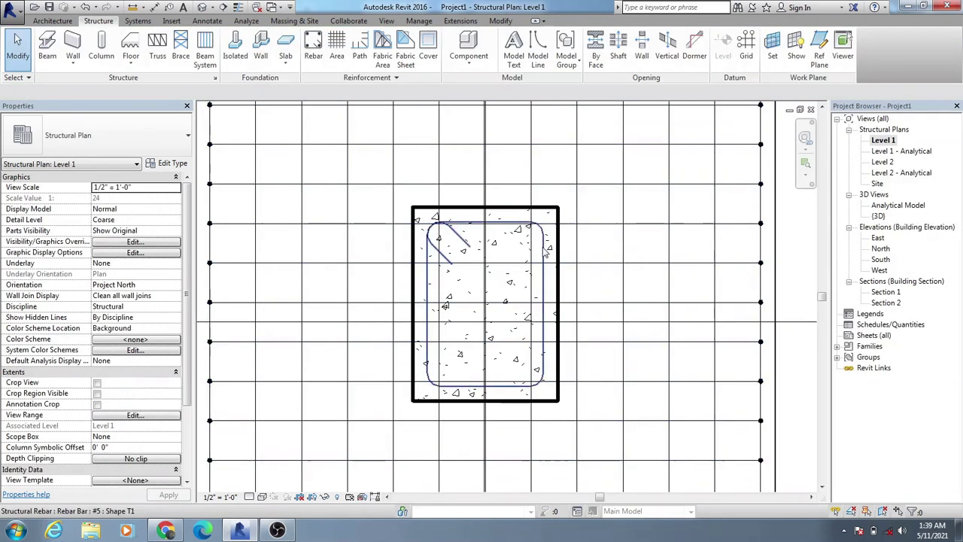
Distribute the column tie with the Maximum Spacing layout at 0' 5" spacing
click(546, 254)
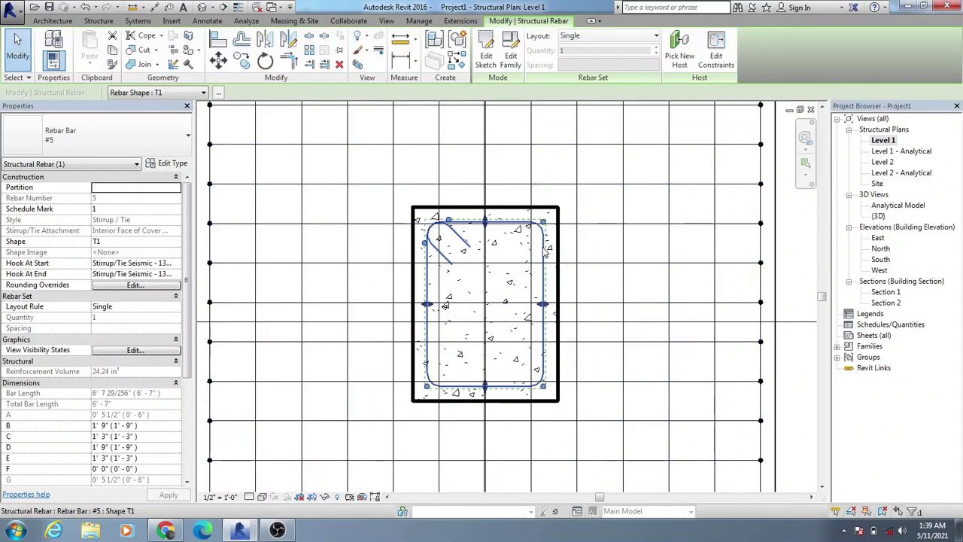
click(628, 38)
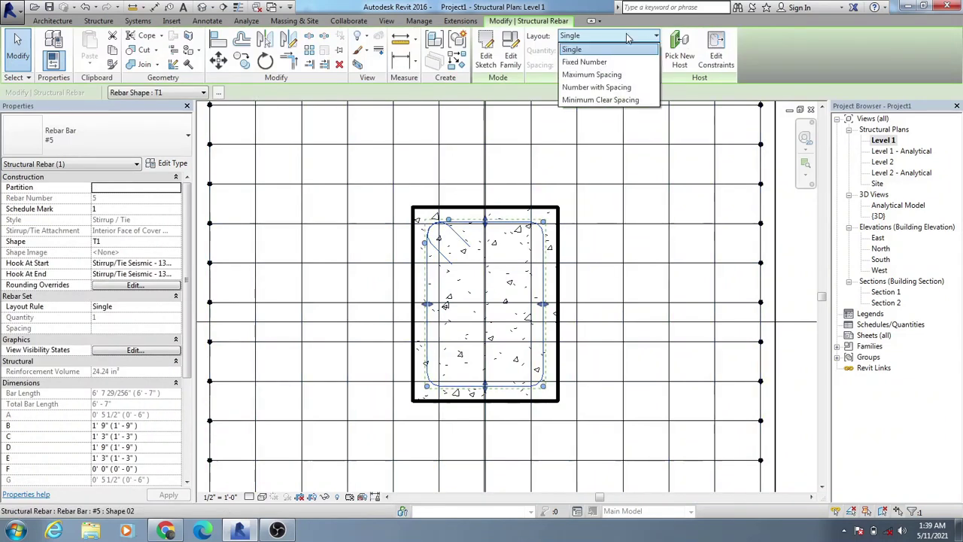
click(599, 77)
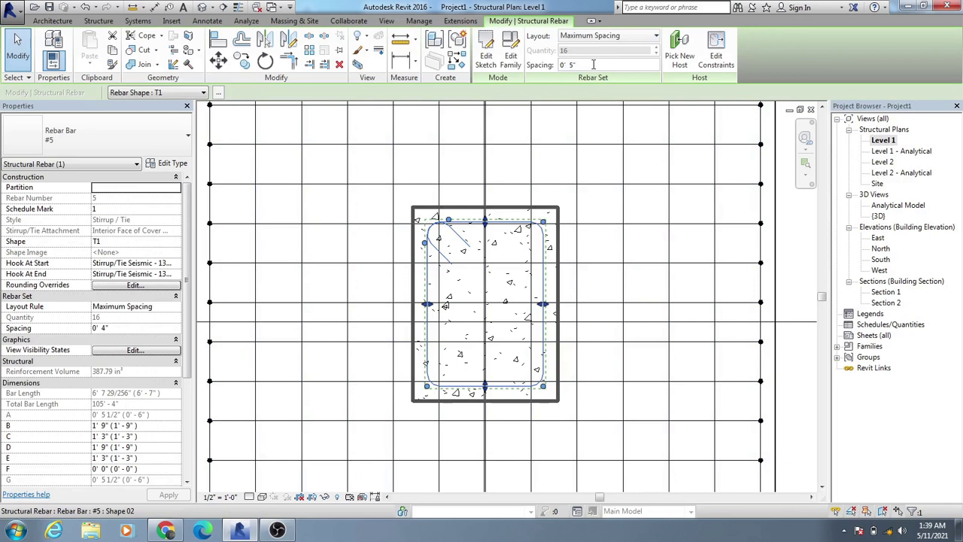
key(Return)
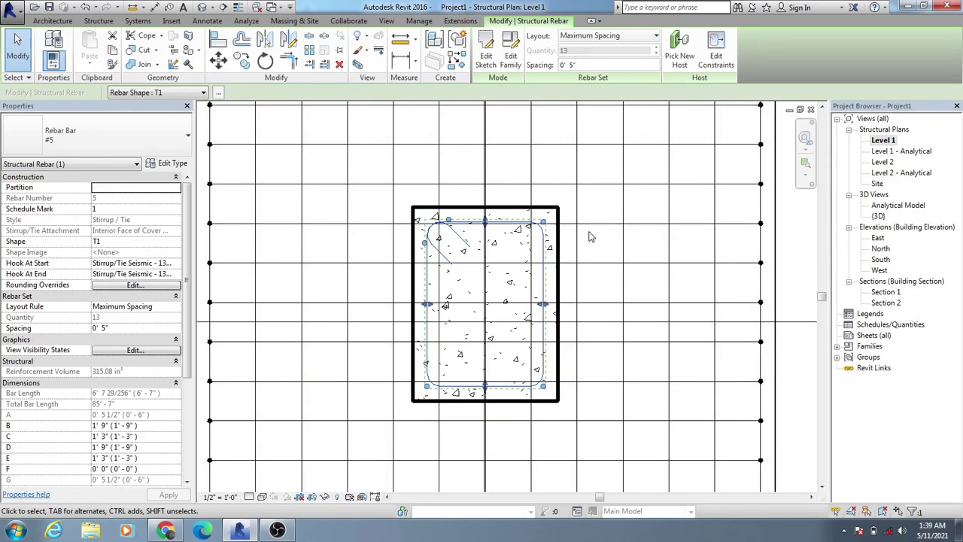
middle_drag(604, 239, 593, 238)
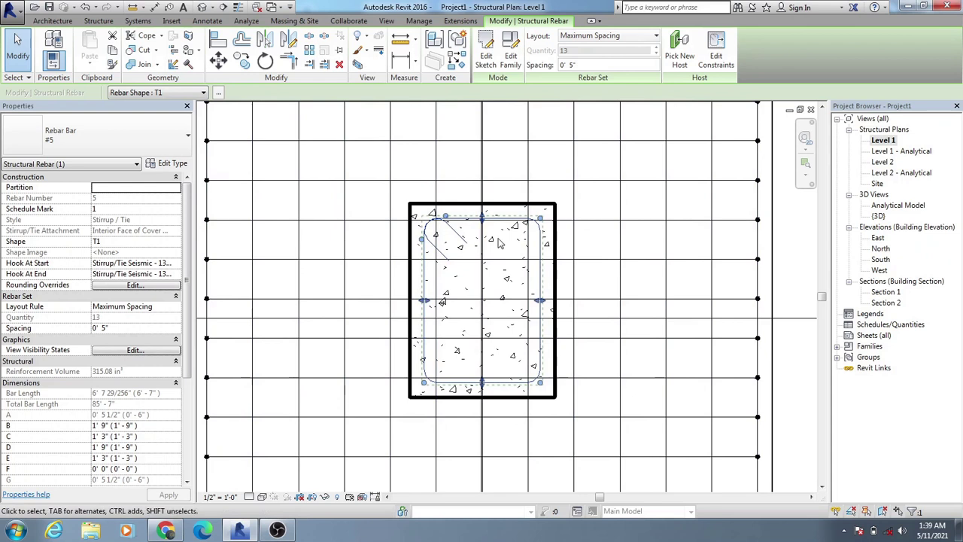
Open the {3D} view and set its visual style to Wireframe to show the column ties
double_click(878, 216)
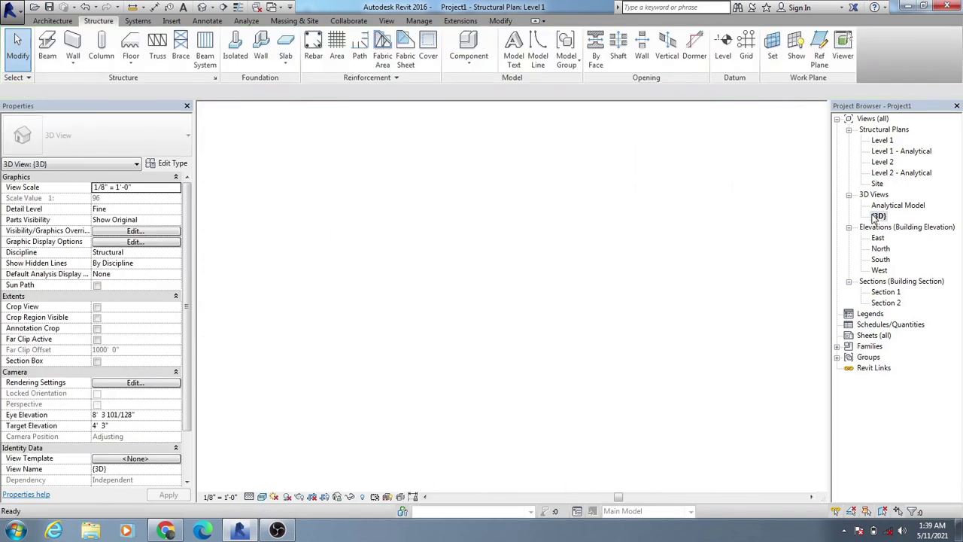
middle_drag(620, 322, 639, 323)
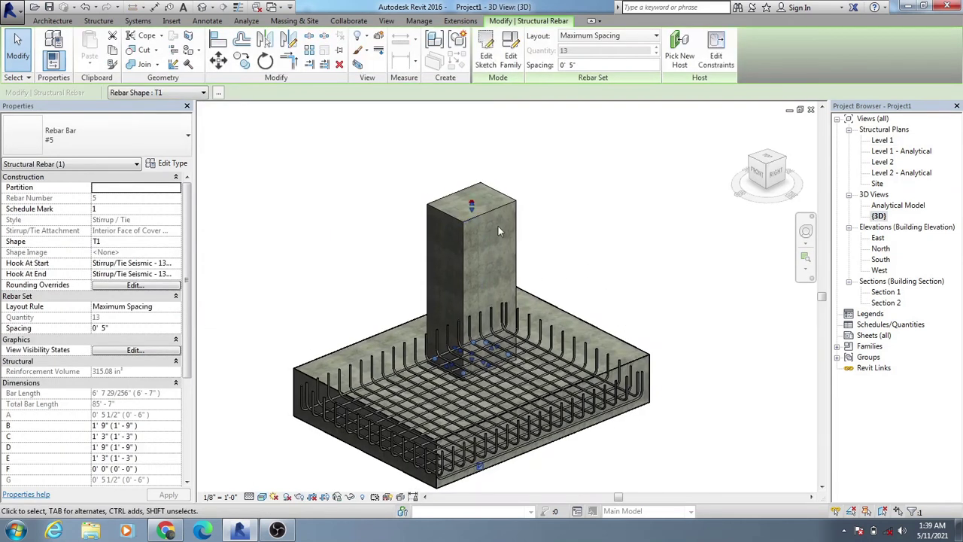
middle_drag(541, 254, 541, 255)
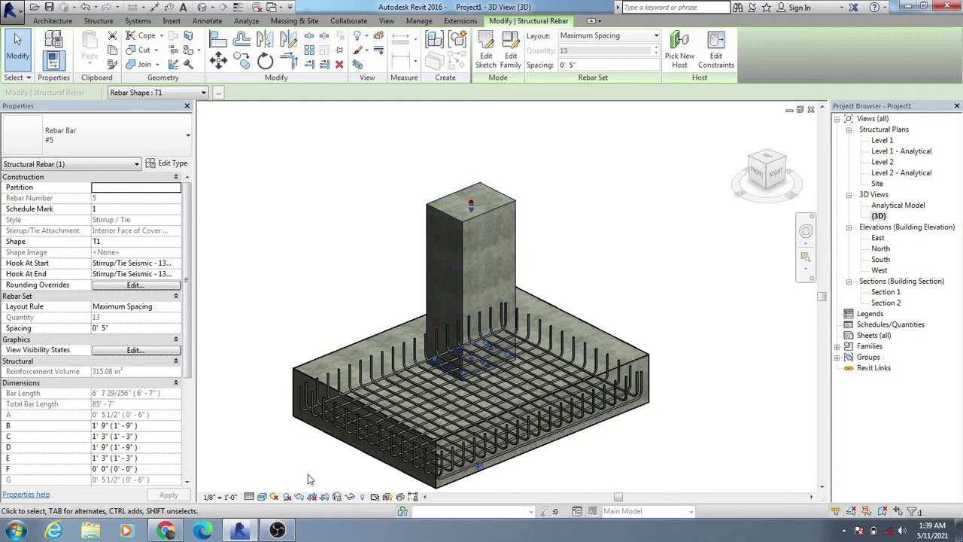
click(262, 498)
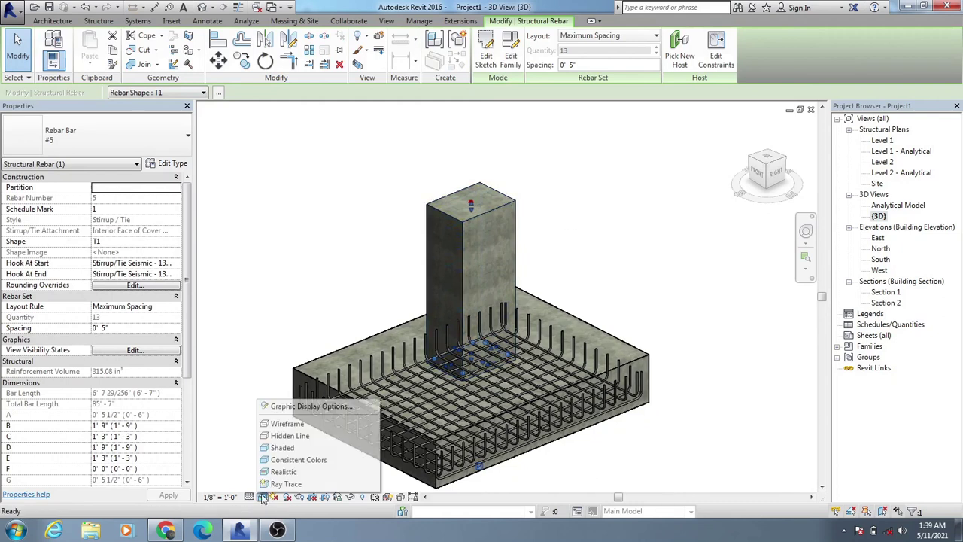
click(288, 425)
middle_drag(477, 261, 486, 259)
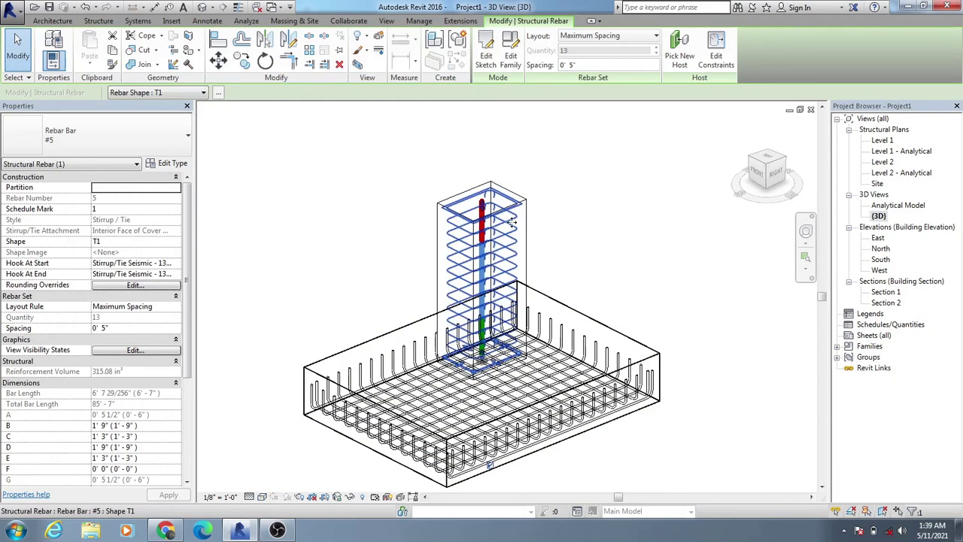
key(Escape)
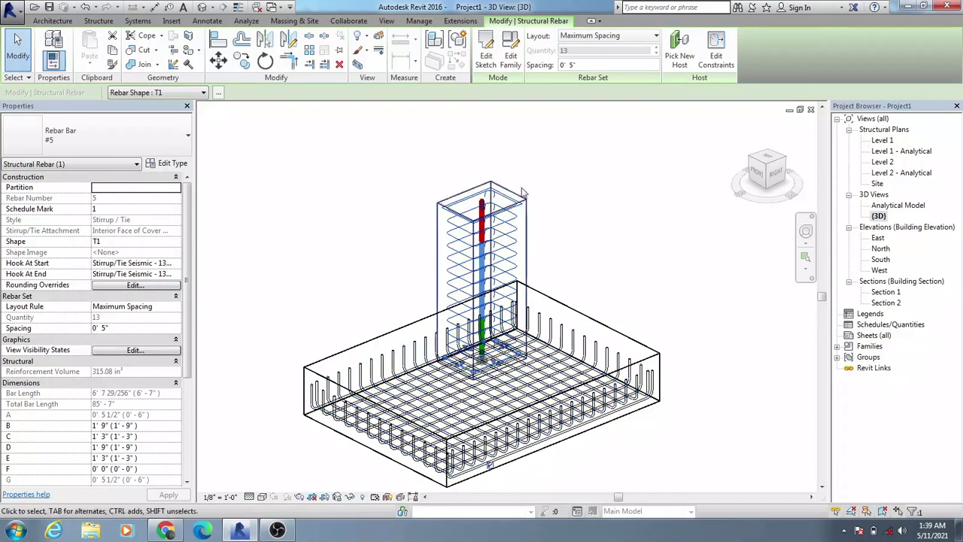
Open the Level 1 structural plan and keep the column's T1 tie set selected there
click(519, 208)
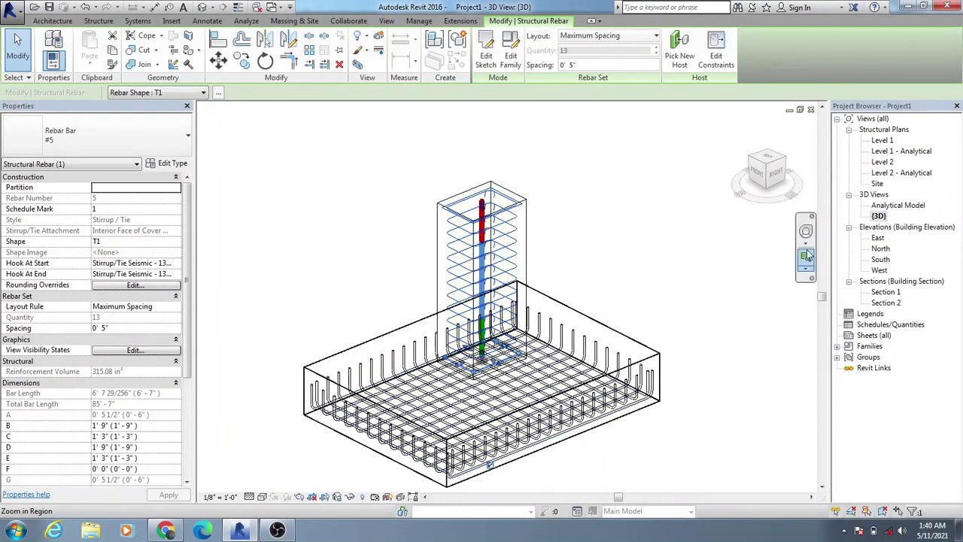
double_click(882, 140)
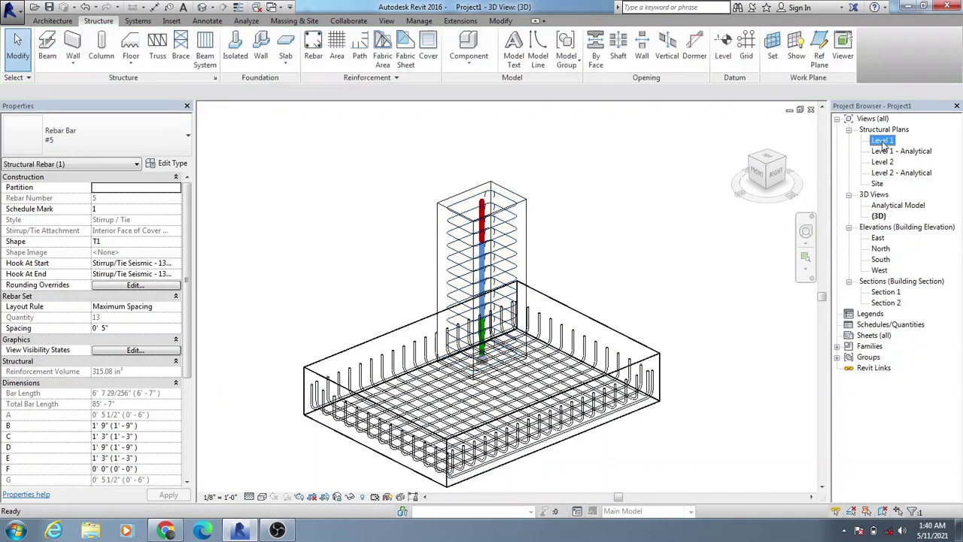
middle_drag(660, 282, 647, 284)
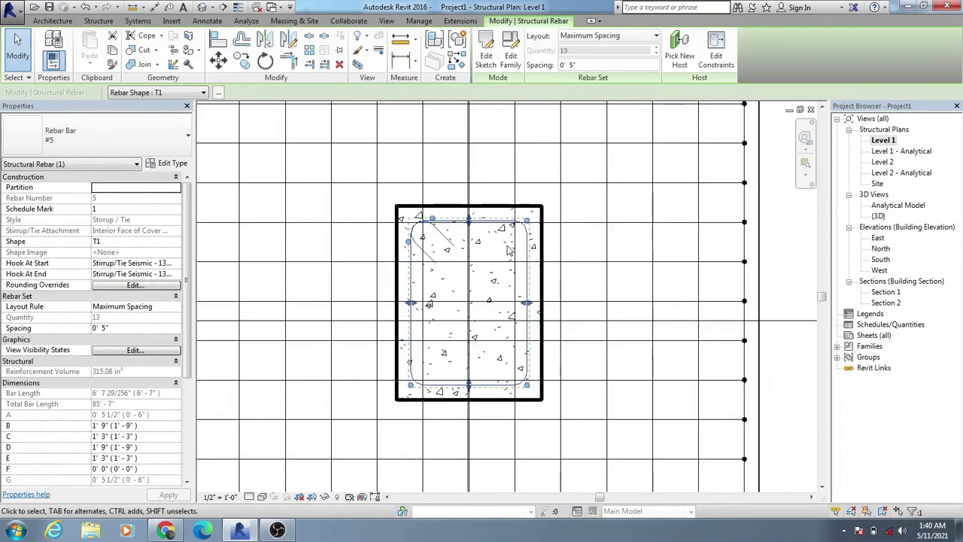
middle_drag(593, 241, 587, 241)
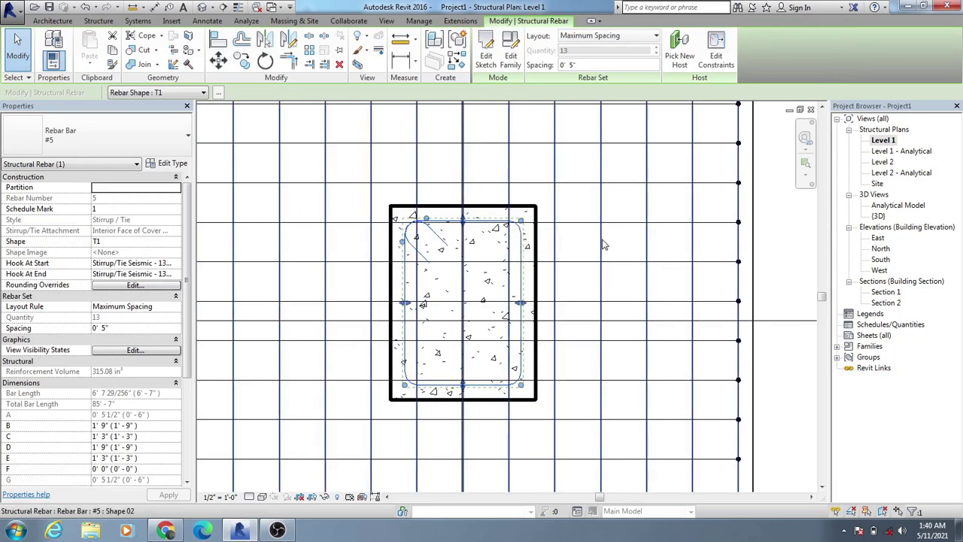
click(561, 254)
click(527, 246)
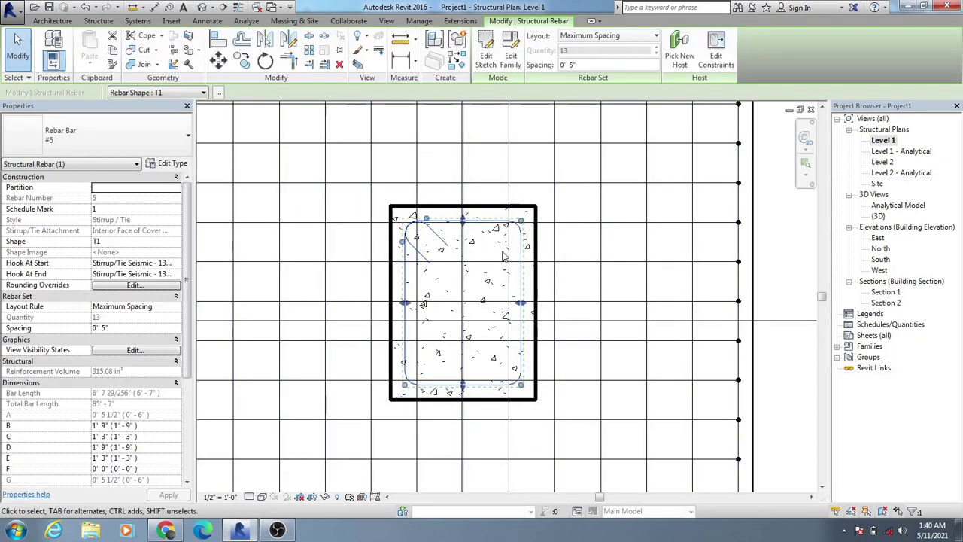
Set the column ties to view unobscured and view as solid in the Analytical Model and {3D} views
click(131, 351)
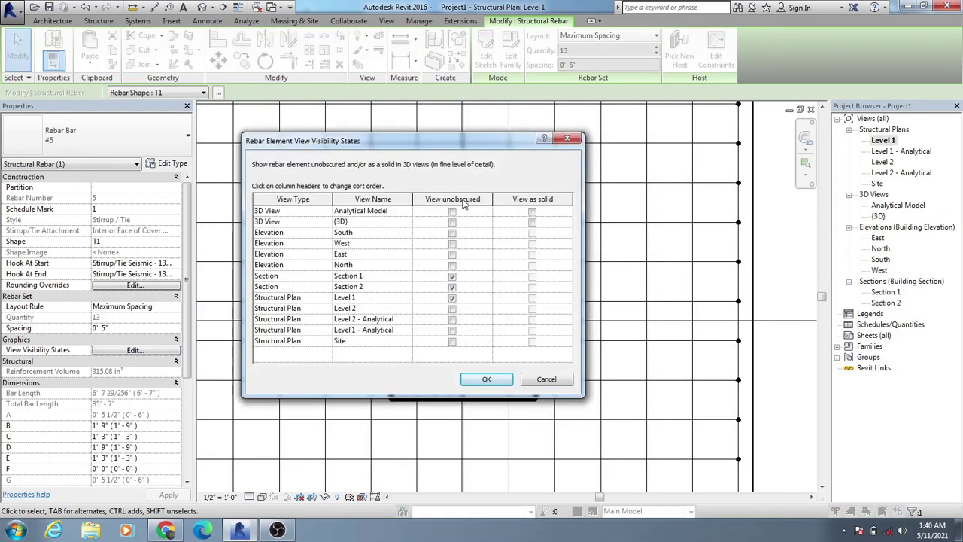
click(455, 213)
click(530, 212)
click(521, 223)
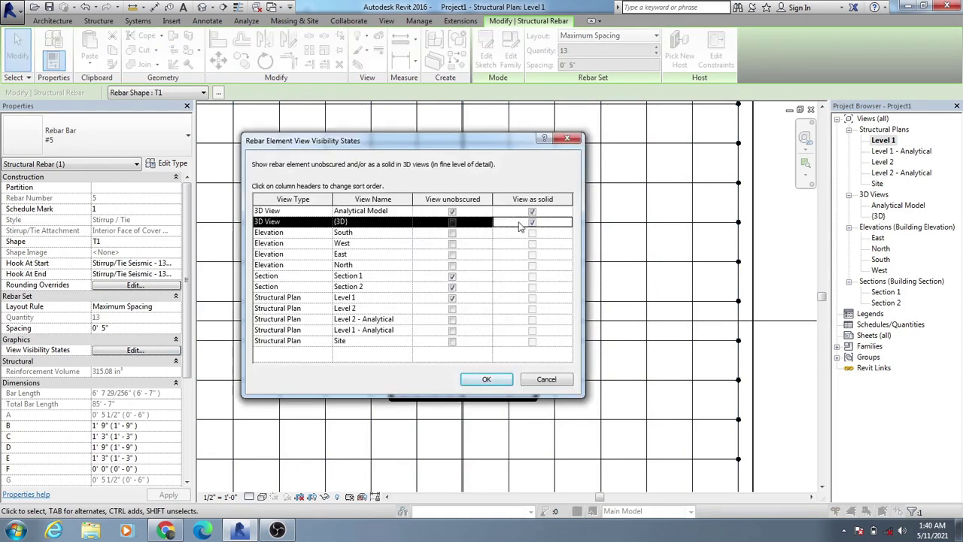
click(453, 224)
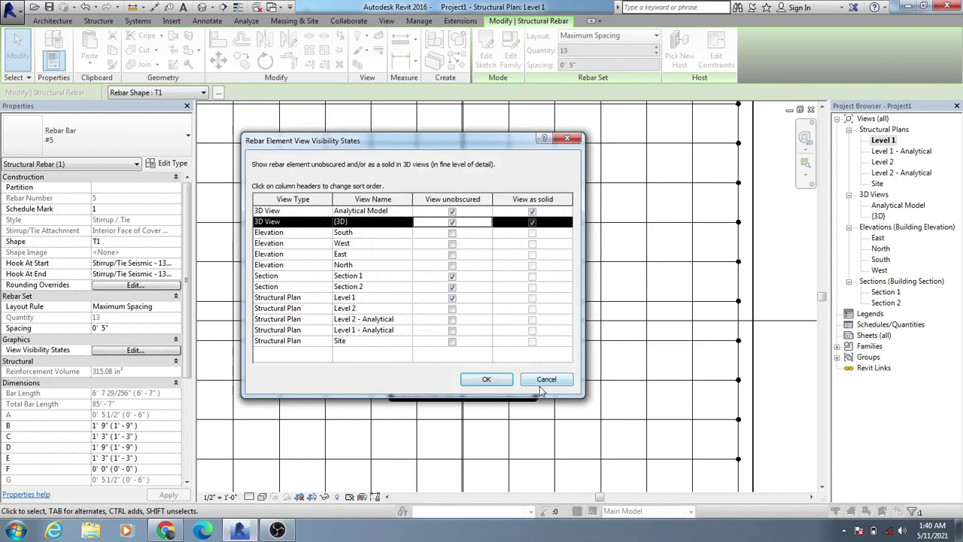
click(486, 380)
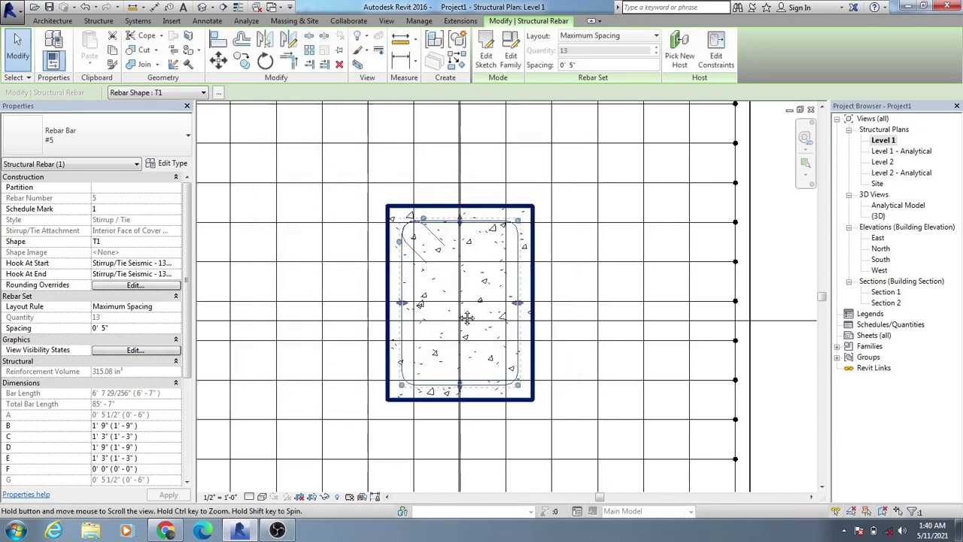
Set the Level 1 plan's detail level to Fine so the rebar is drawn at its real thickness
scroll(431, 294, up, 1)
middle_drag(431, 294, 431, 247)
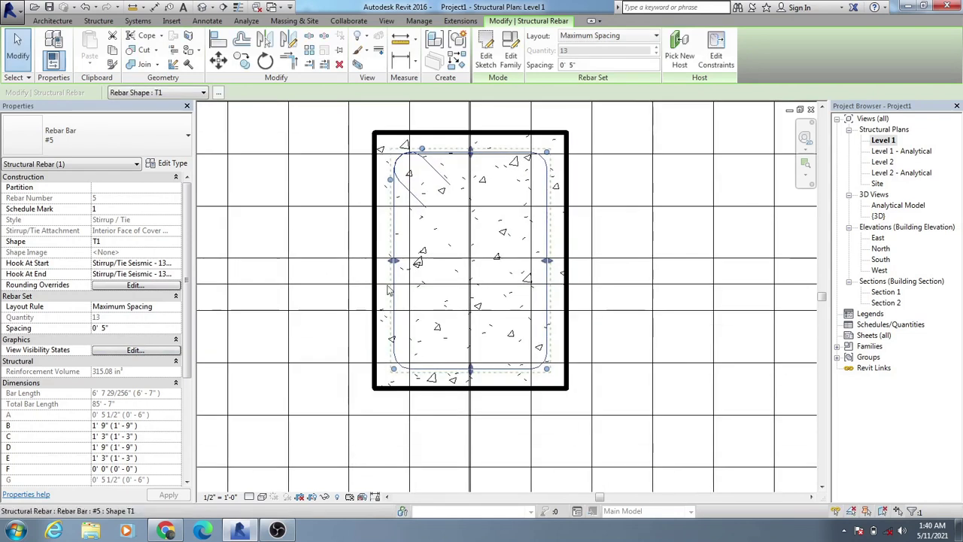
click(251, 498)
click(263, 484)
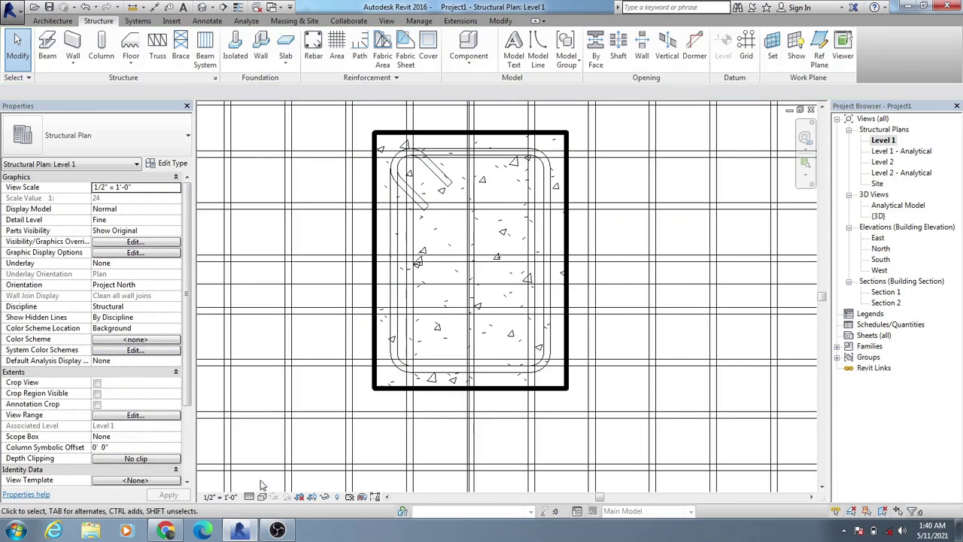
scroll(337, 456, down, 1)
scroll(522, 282, up, 1)
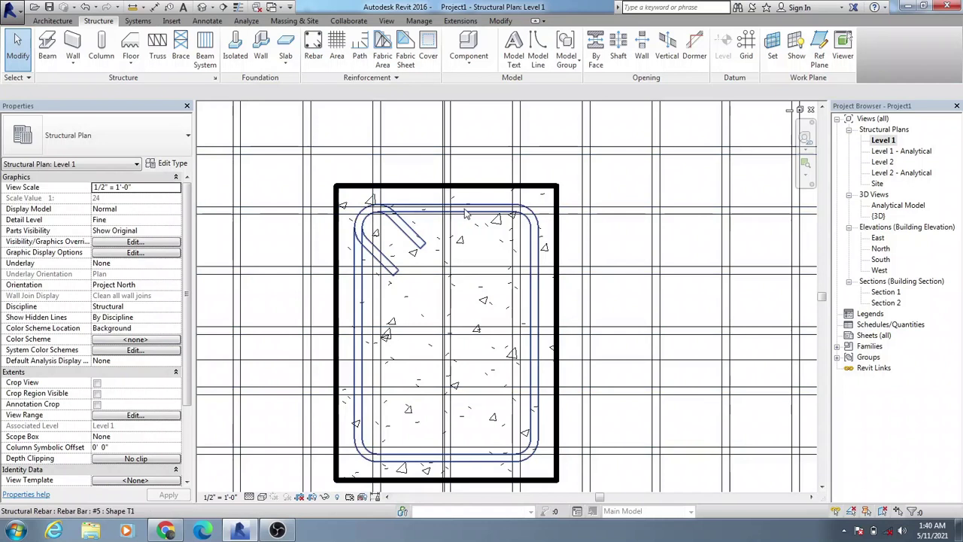
middle_drag(458, 249, 464, 251)
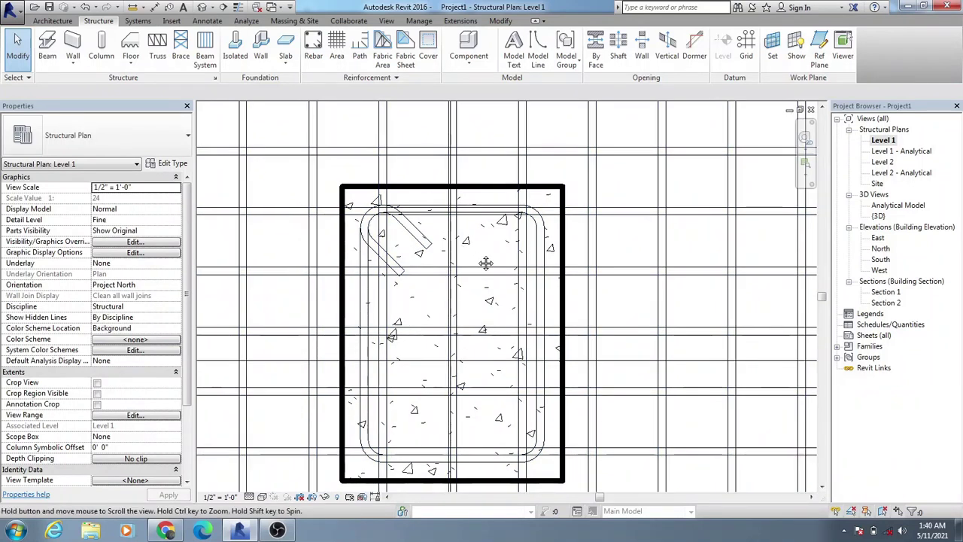
click(542, 263)
middle_drag(544, 264, 536, 264)
key(Escape)
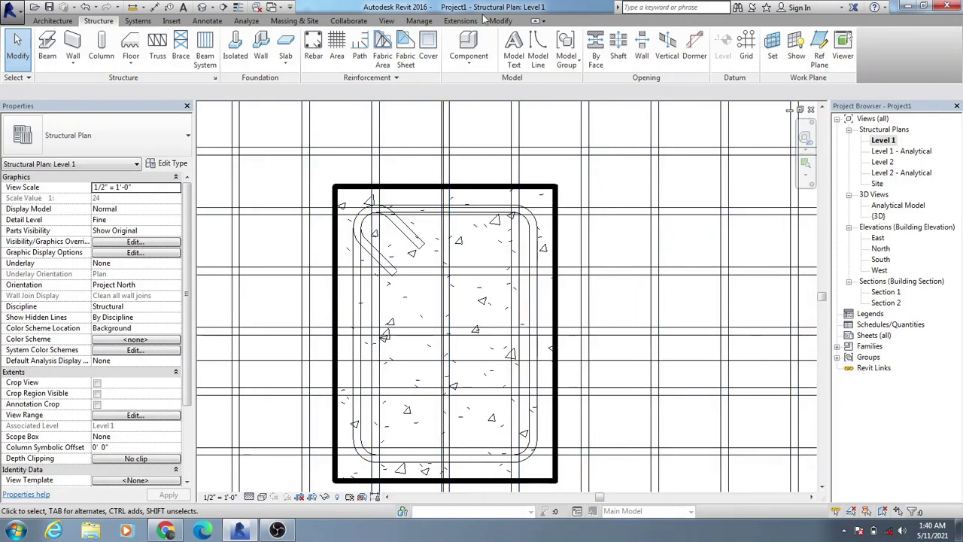
Start placing structural rebar with Rebar Shape 17A perpendicular to cover, and try rotating and placing it in the tie's upper-left corner
click(314, 49)
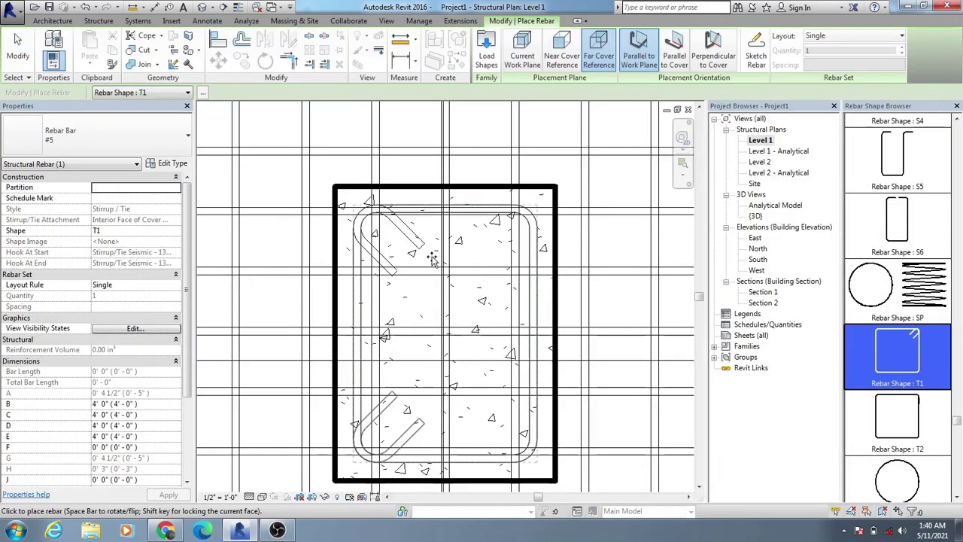
middle_drag(495, 315, 490, 312)
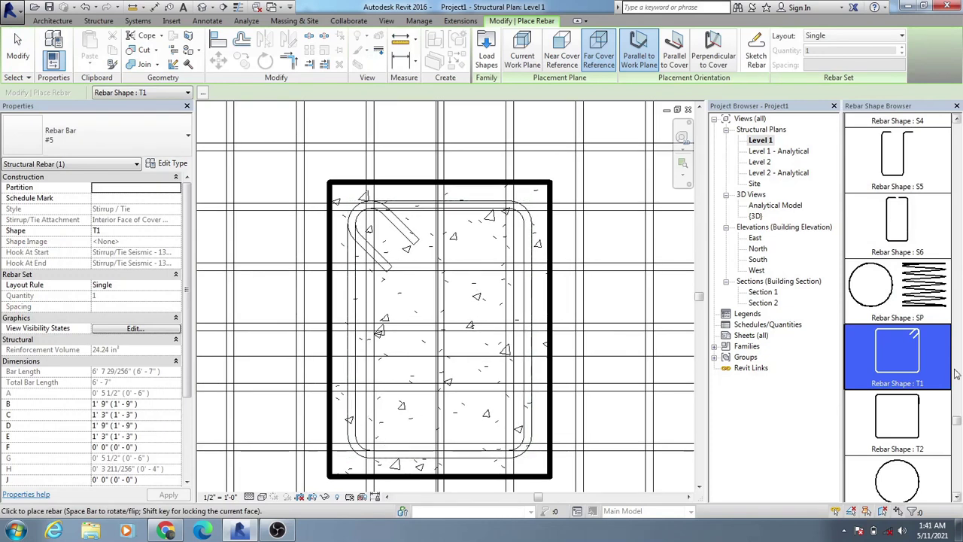
drag(958, 427, 959, 273)
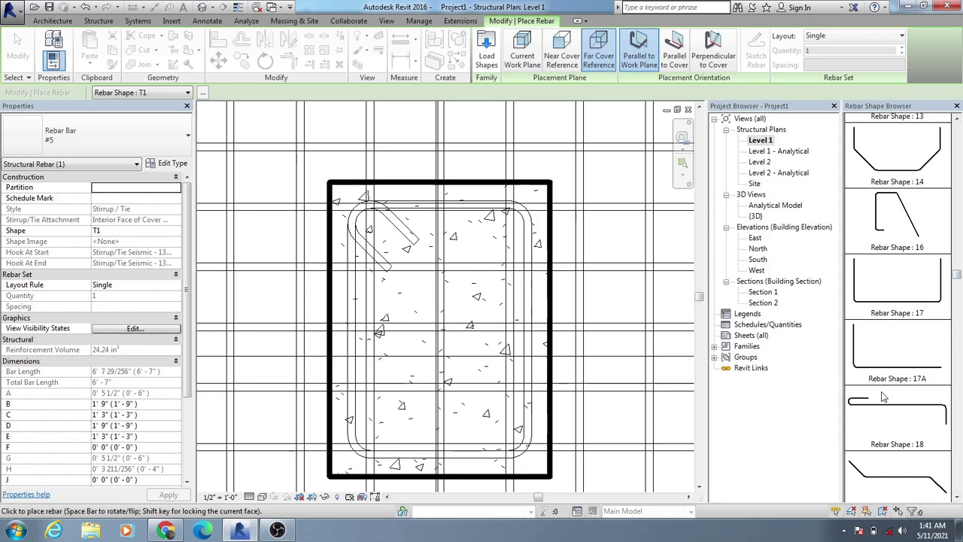
click(877, 368)
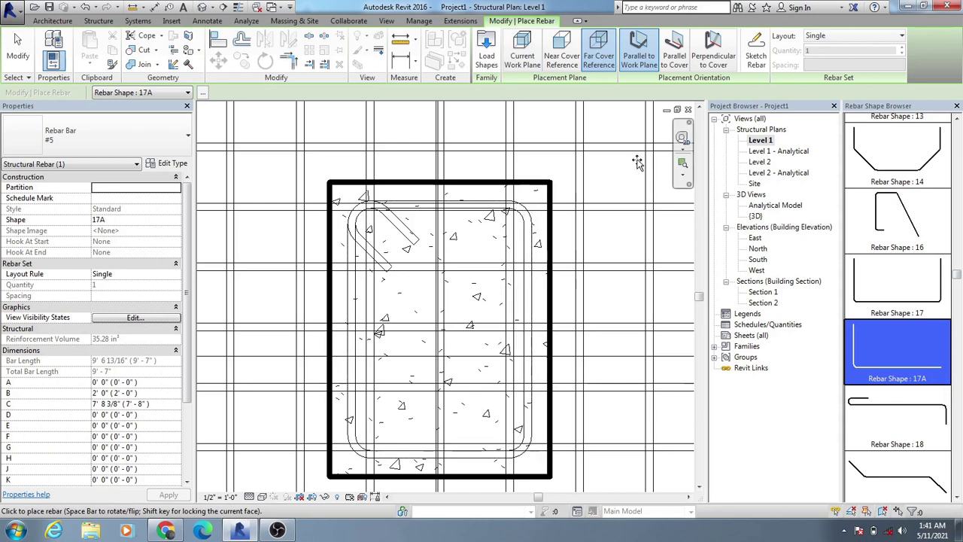
click(713, 61)
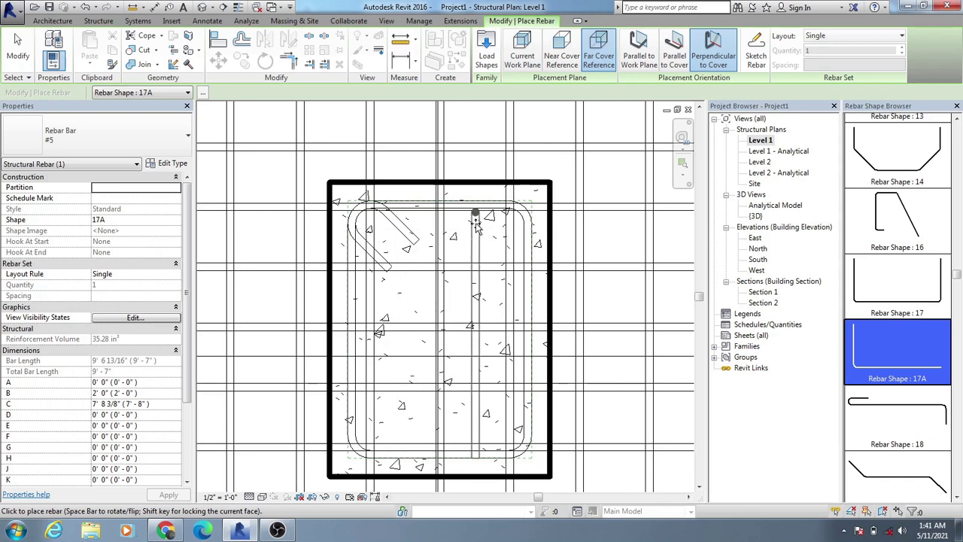
key(space)
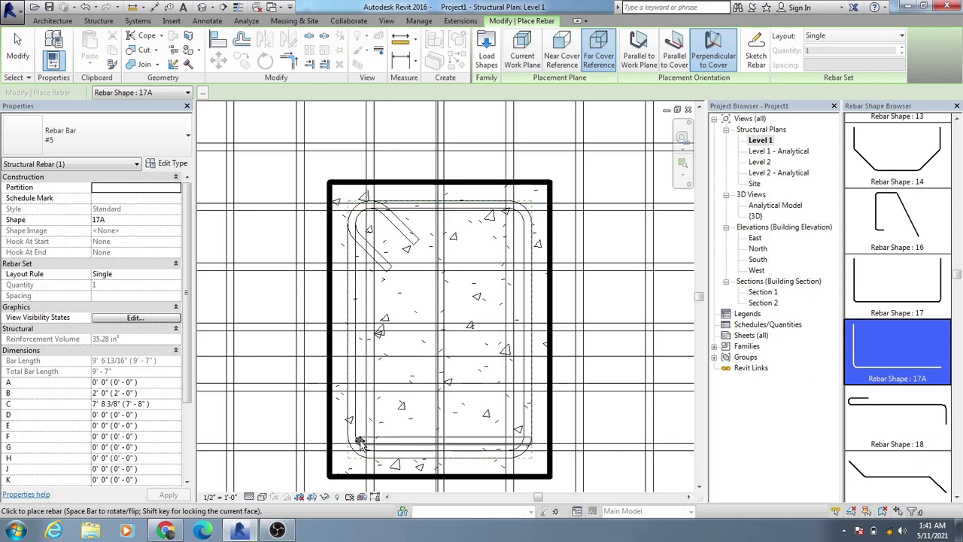
click(361, 217)
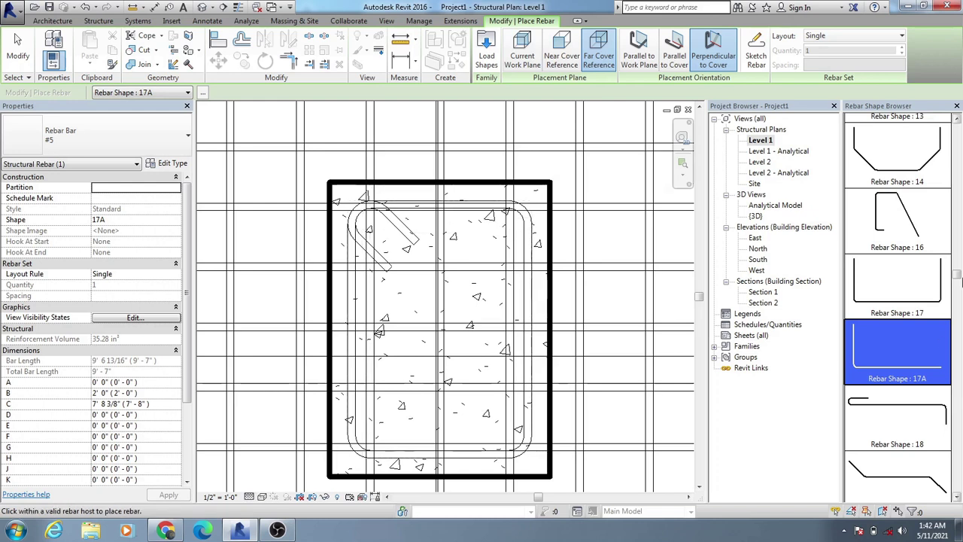
Try to place a straight Rebar Shape 00 bar in the tie's upper-left corner
drag(958, 278, 958, 128)
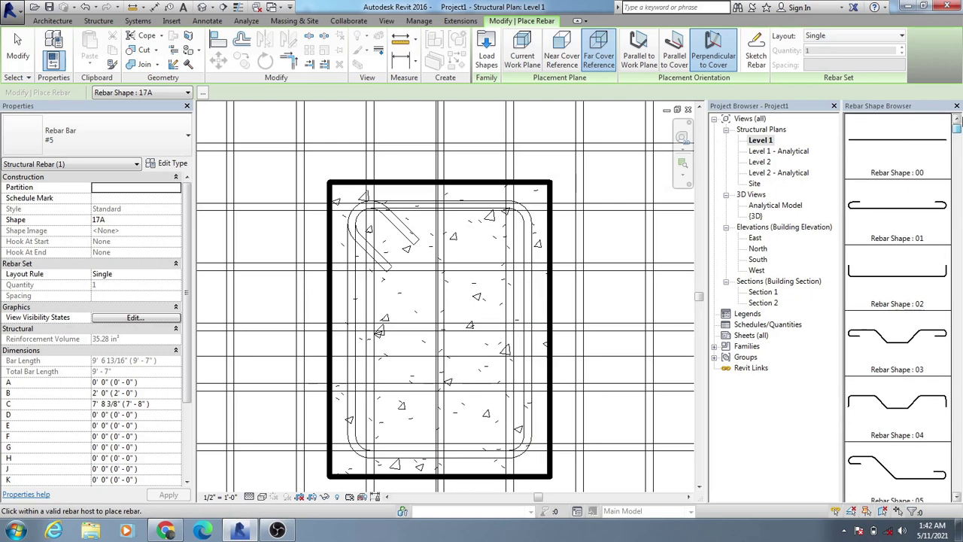
click(921, 149)
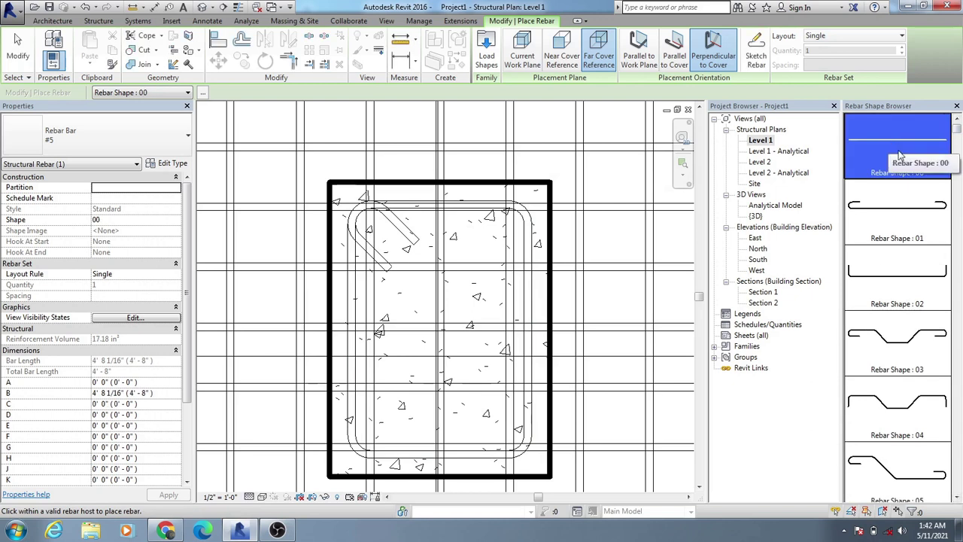
click(362, 218)
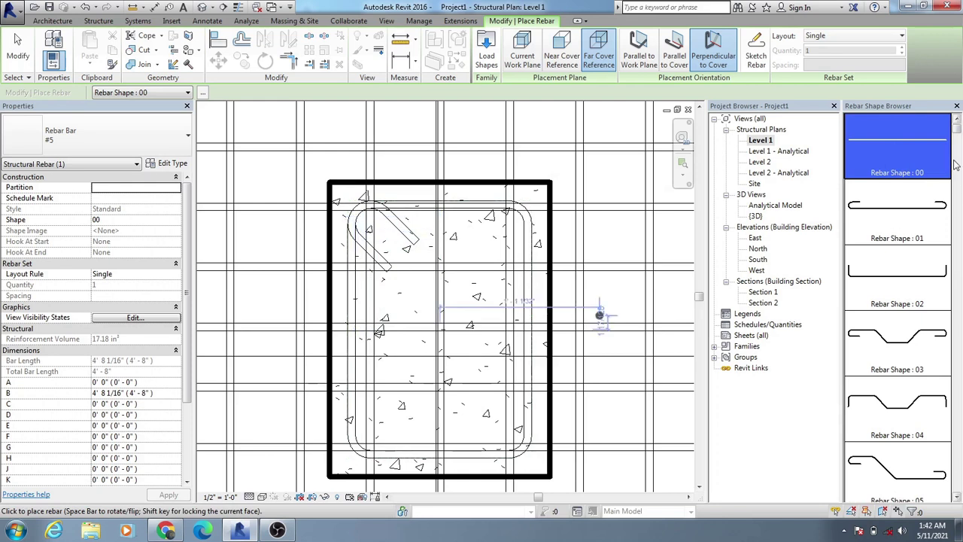
Place one vertical Rebar Shape 17A bar in each of the four corners of the column tie, perpendicular to cover
drag(955, 134, 949, 281)
click(904, 336)
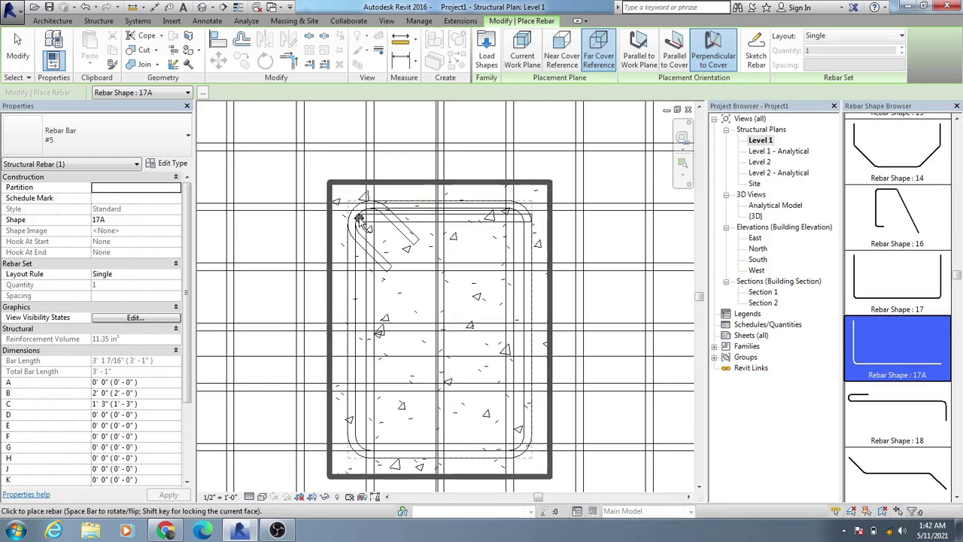
click(519, 219)
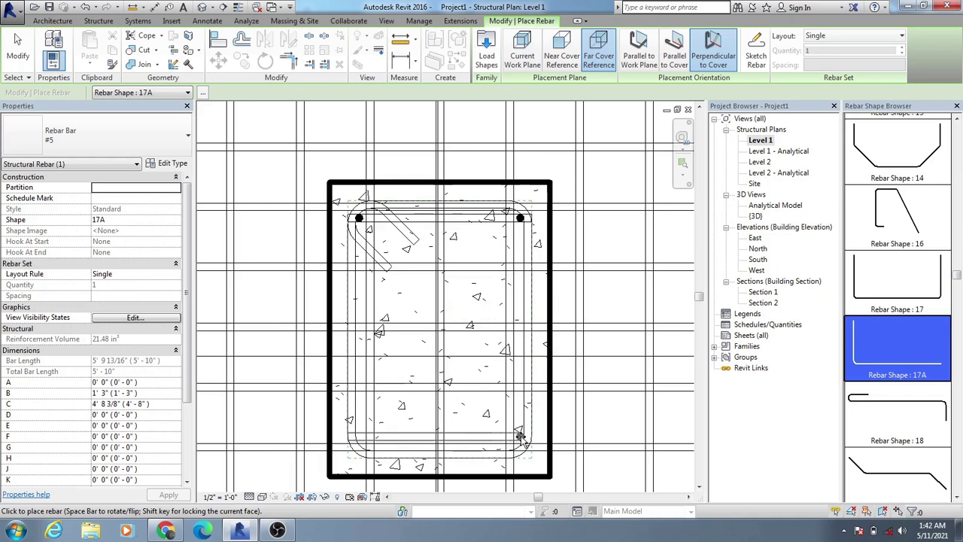
click(497, 442)
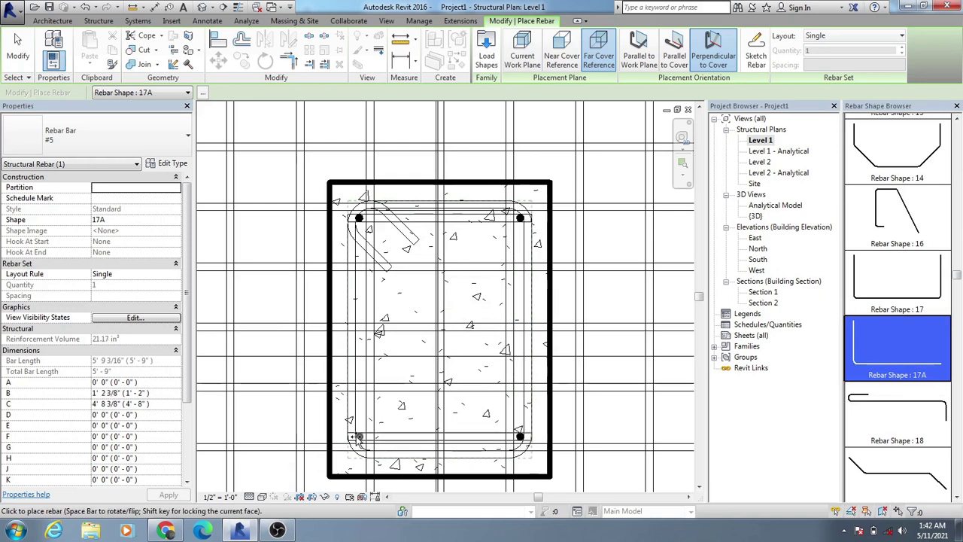
click(358, 438)
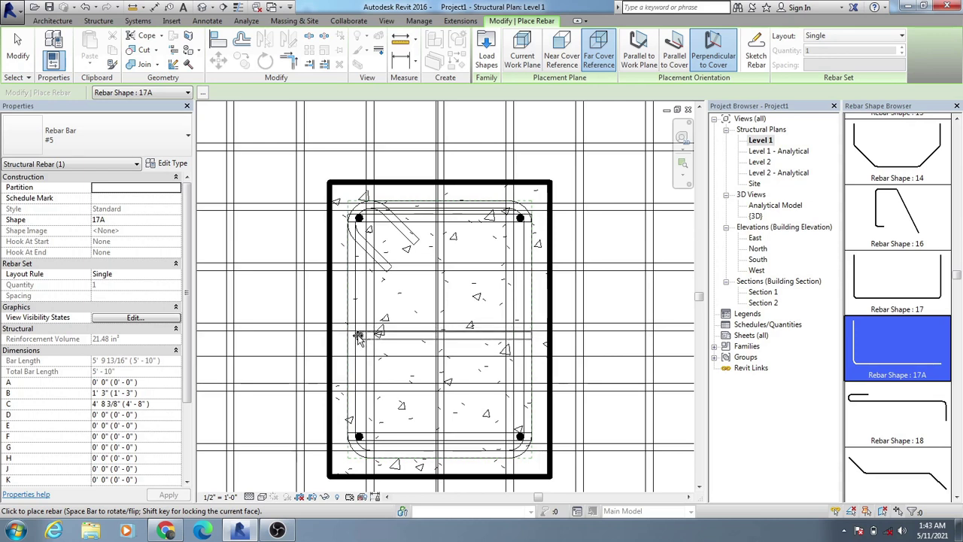
Add a Rebar Shape 17A bar near the middle of each of the tie's four sides, and open the {3D} view
click(358, 336)
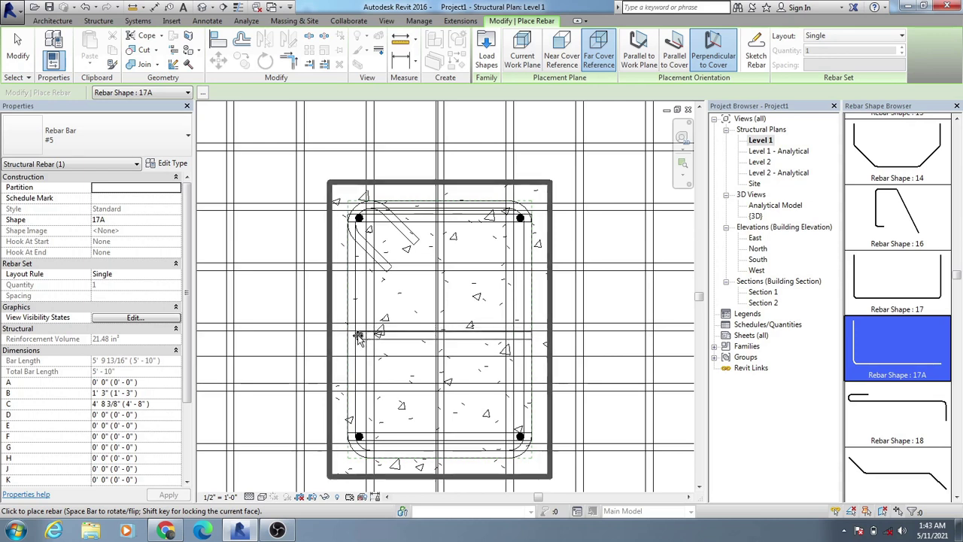
click(520, 336)
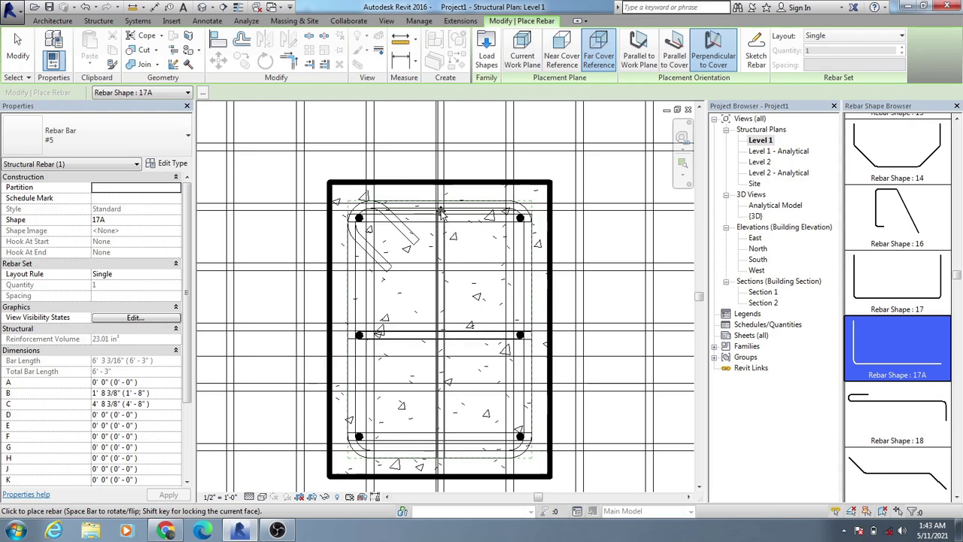
click(442, 213)
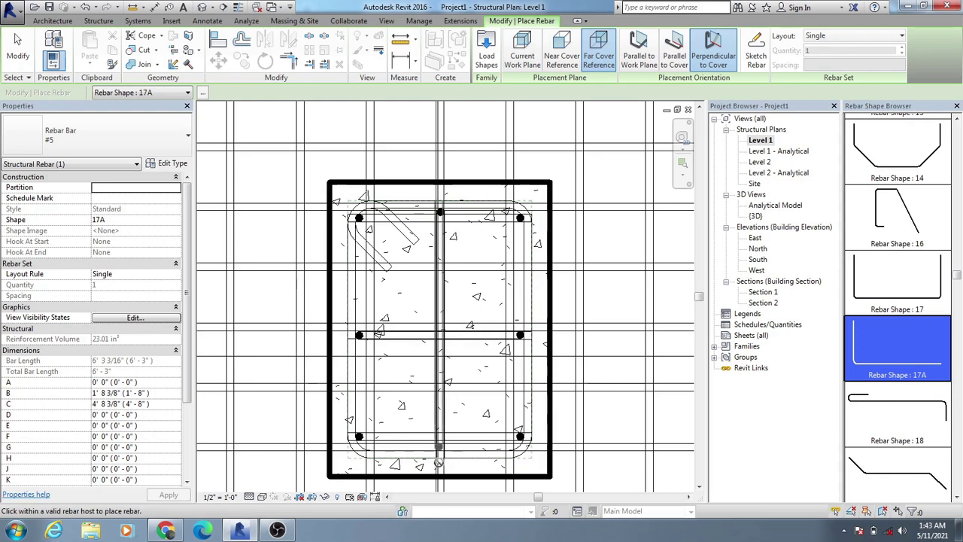
click(441, 449)
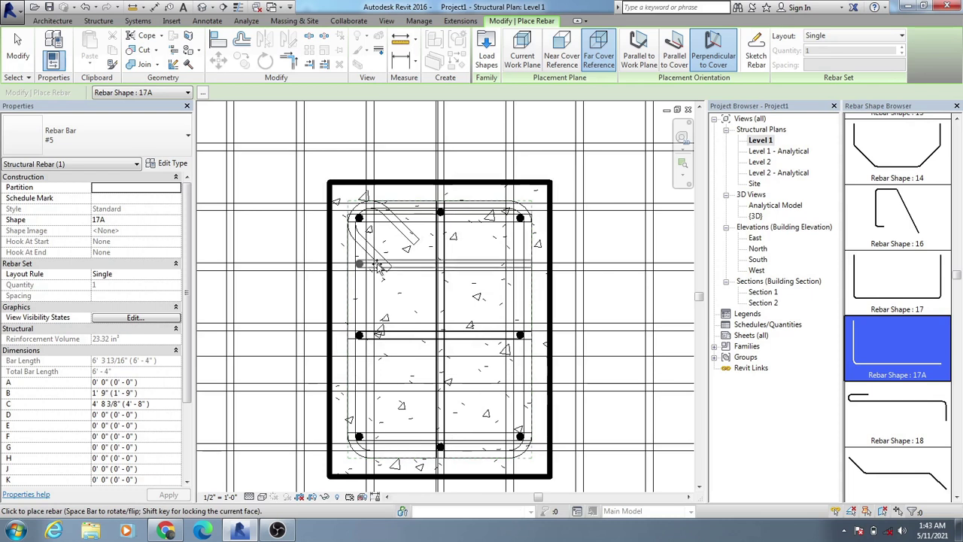
key(Escape)
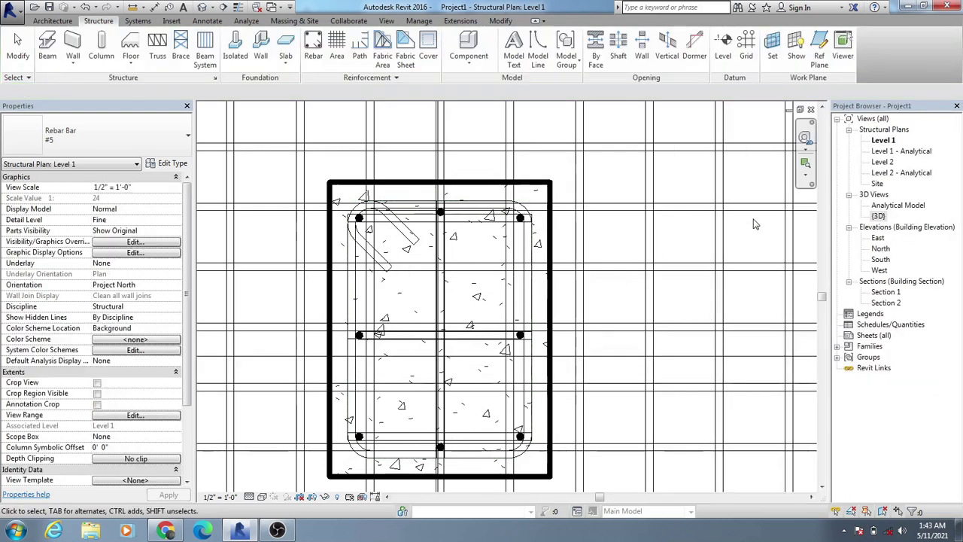
click(881, 217)
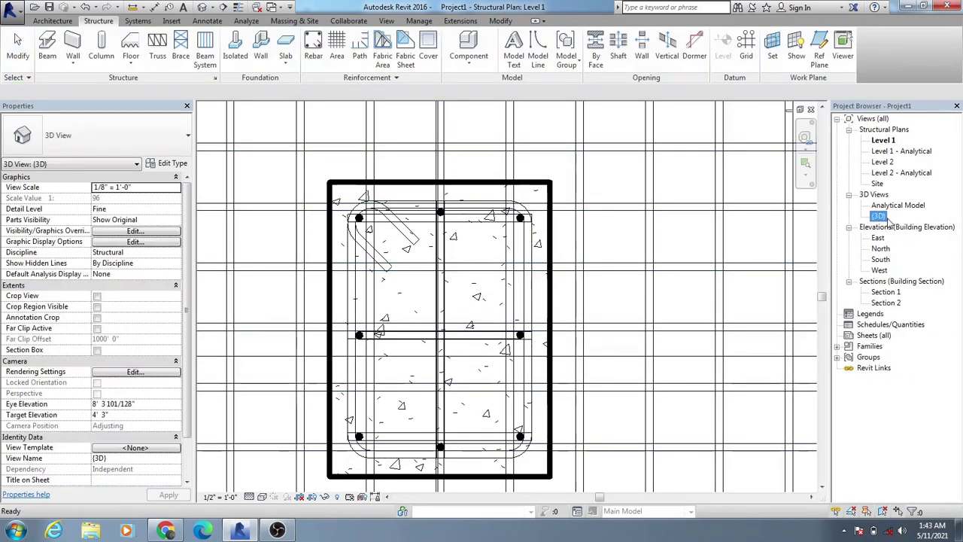
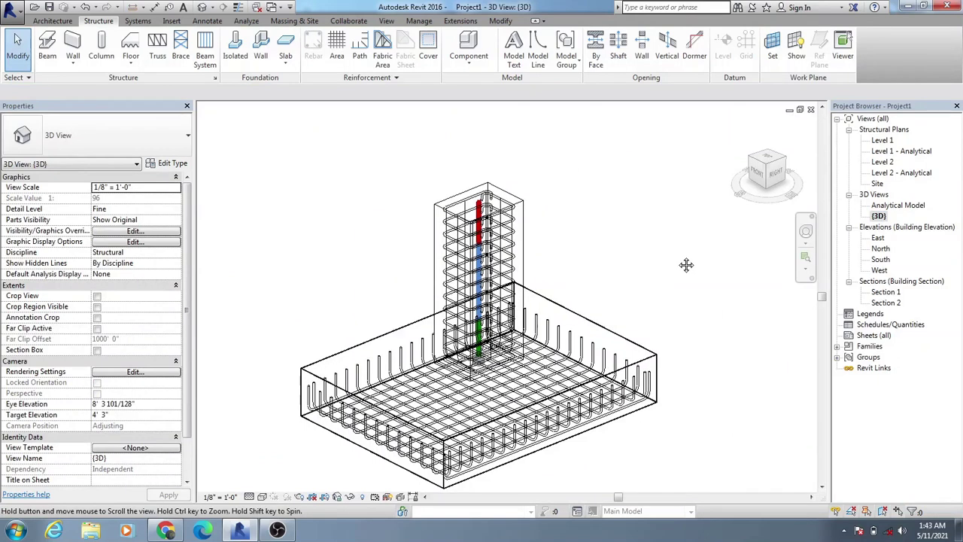
Examine the column and footing reinforcement in the 3D view, then in Section 1 and Section 2
scroll(482, 222, up, 3)
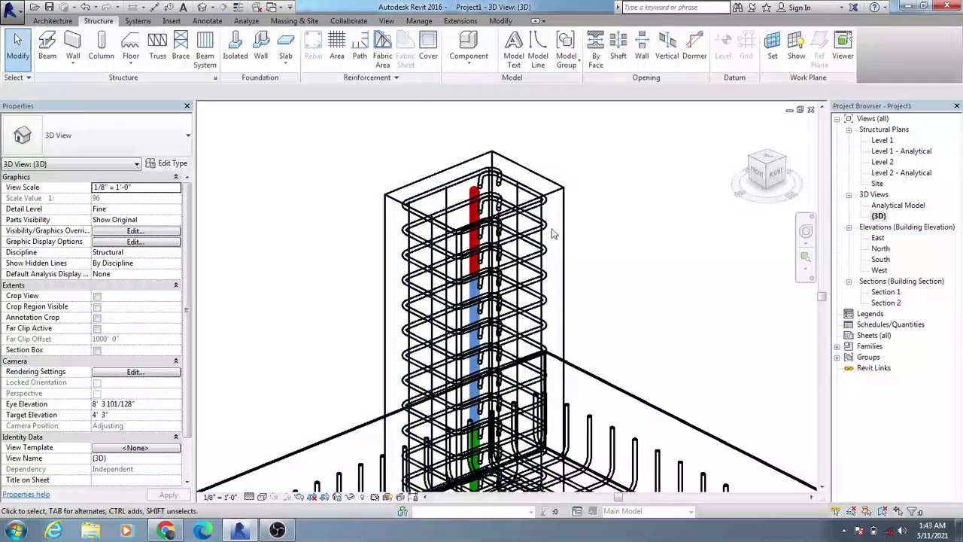
middle_drag(619, 238, 611, 179)
scroll(607, 212, down, 2)
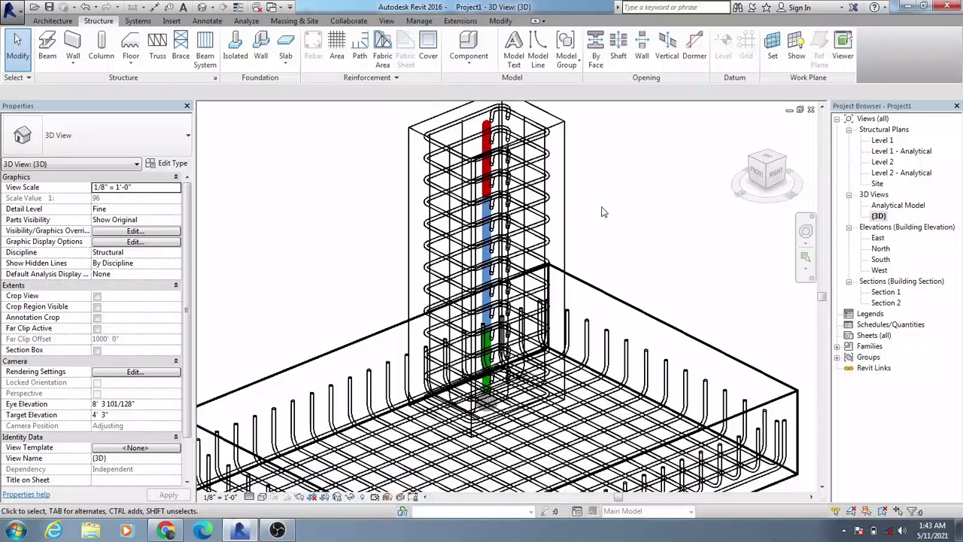
middle_drag(601, 248, 610, 190)
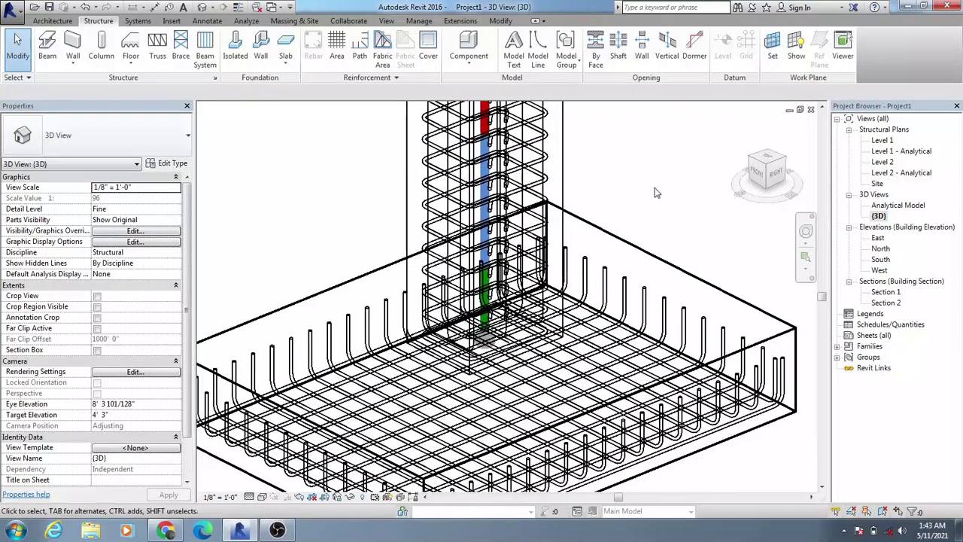
double_click(892, 293)
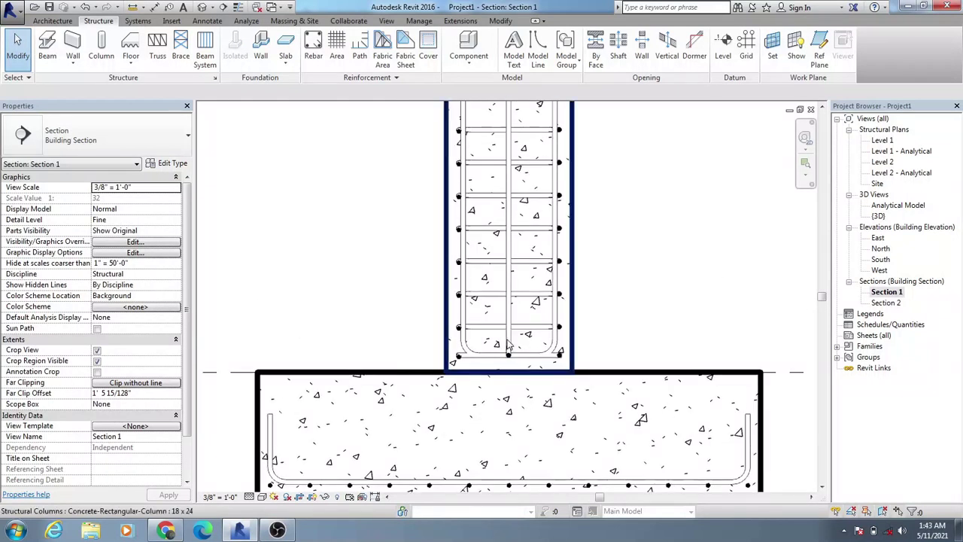
scroll(566, 444, down, 3)
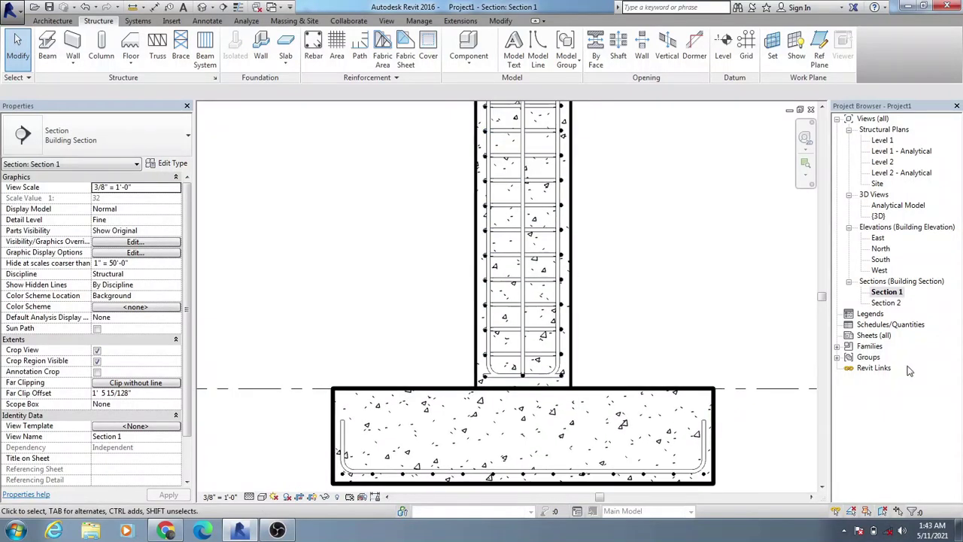
double_click(885, 303)
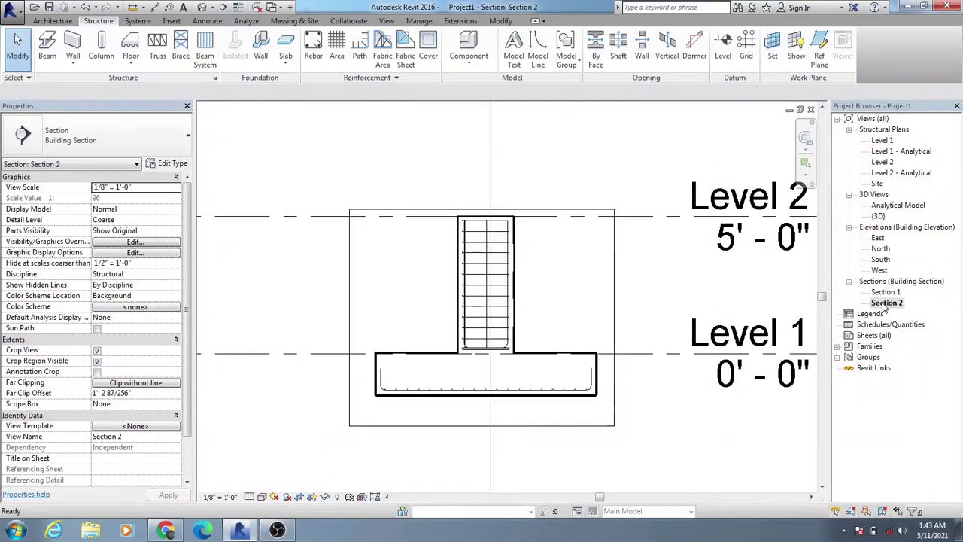
scroll(474, 353, up, 5)
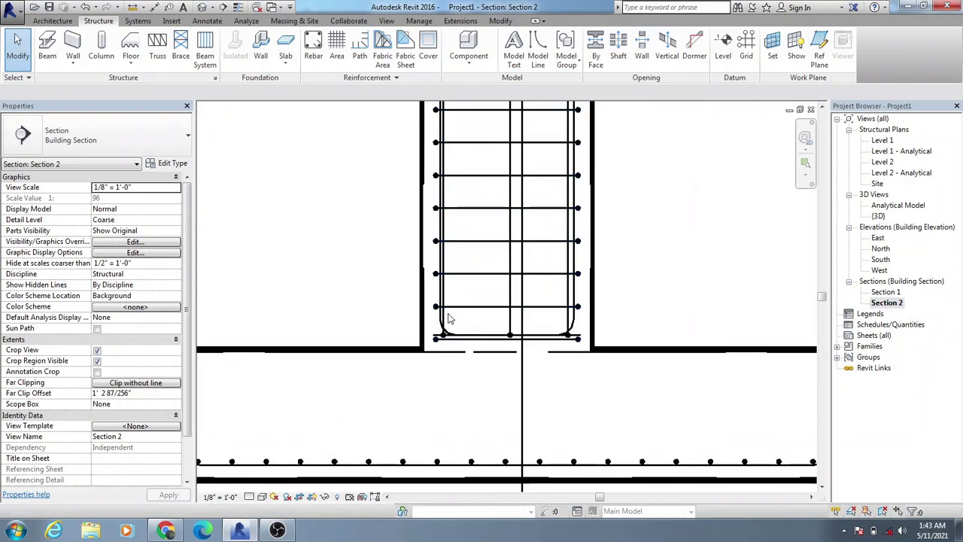
scroll(479, 355, down, 5)
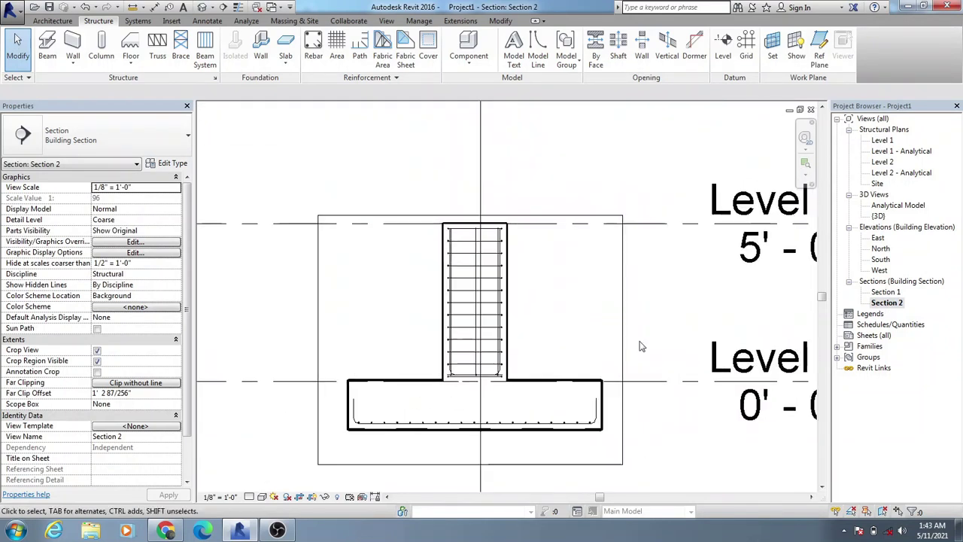
Open the Level 1 structural plan and set its detail level to Coarse
double_click(882, 142)
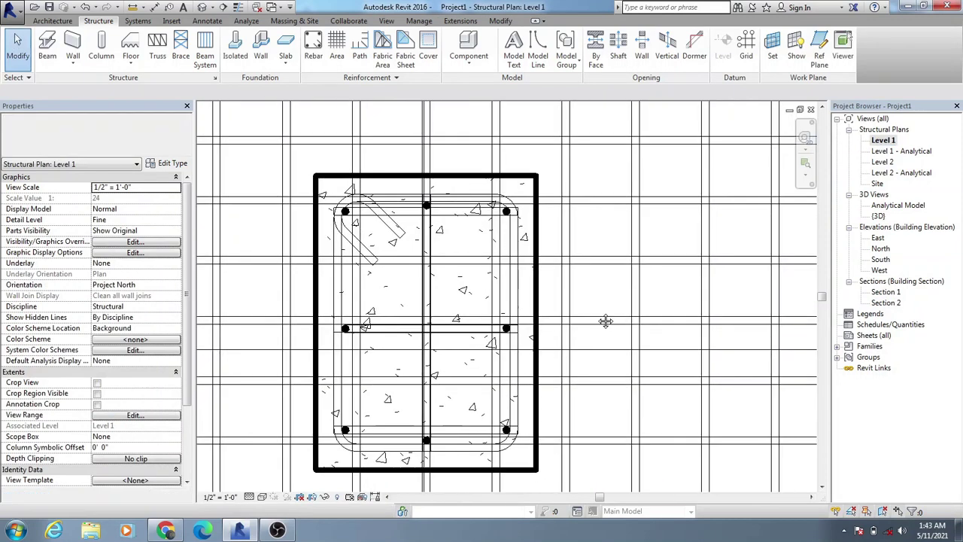
click(249, 497)
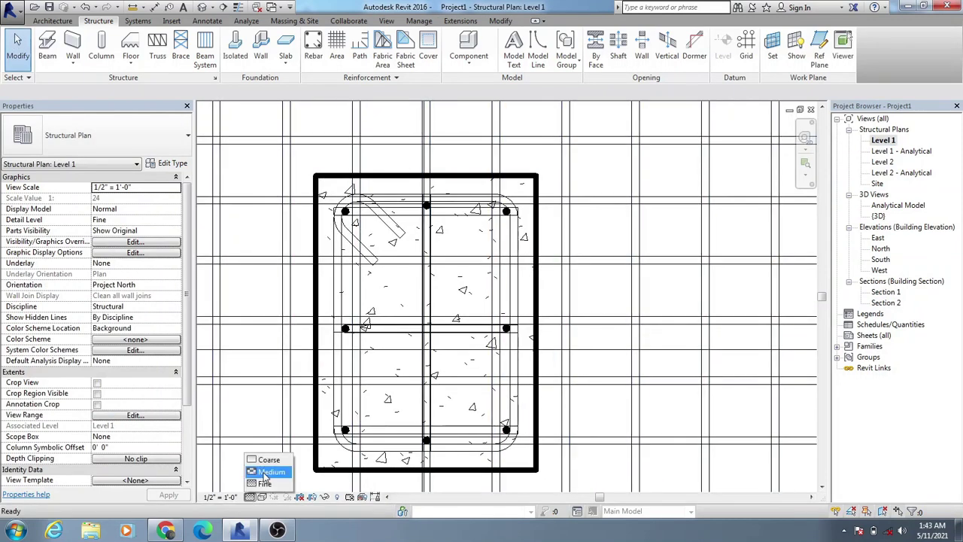
click(270, 471)
click(248, 497)
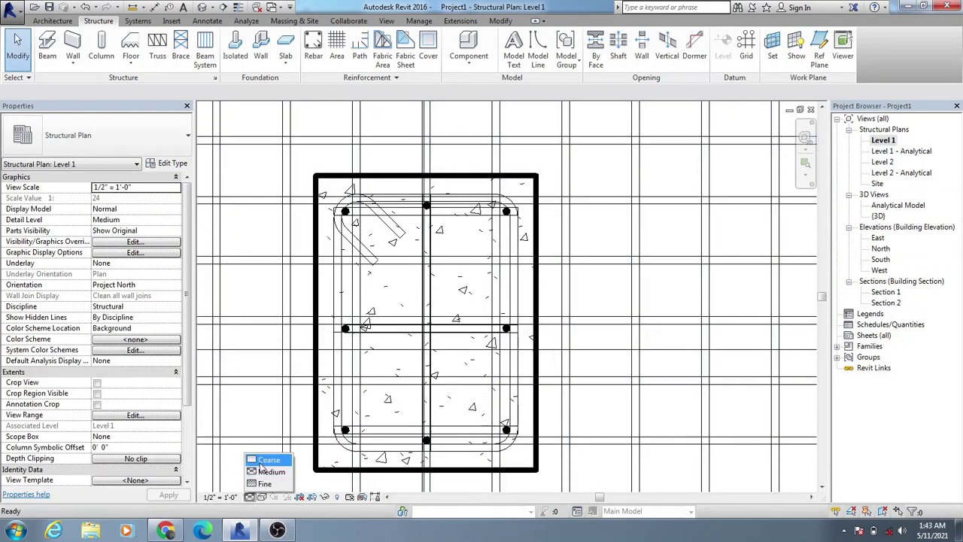
click(260, 458)
scroll(389, 271, down, 6)
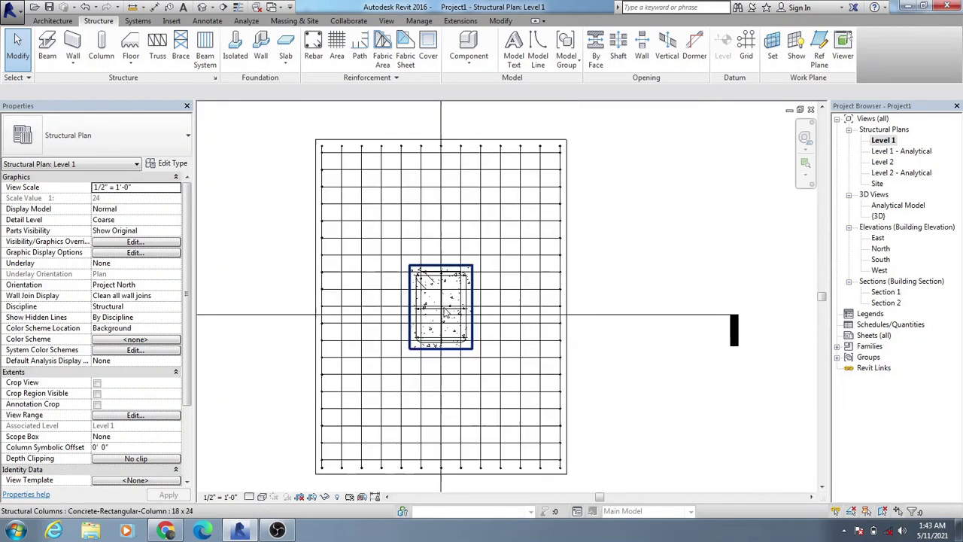
Select the Section 1 line in the Level 1 plan and examine its position and view depth against the column bars
click(640, 314)
middle_drag(327, 400, 367, 405)
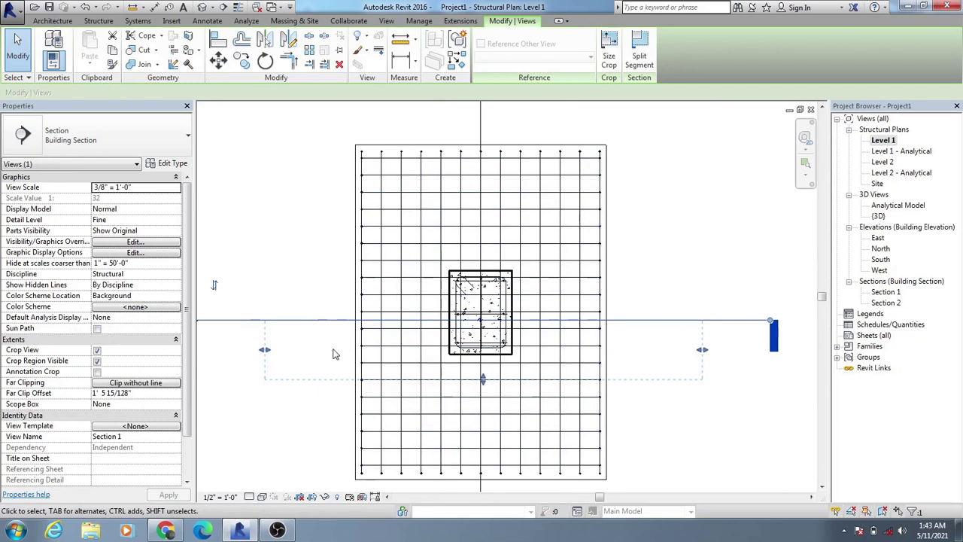
scroll(334, 354, up, 3)
middle_drag(294, 338, 350, 303)
scroll(609, 316, up, 2)
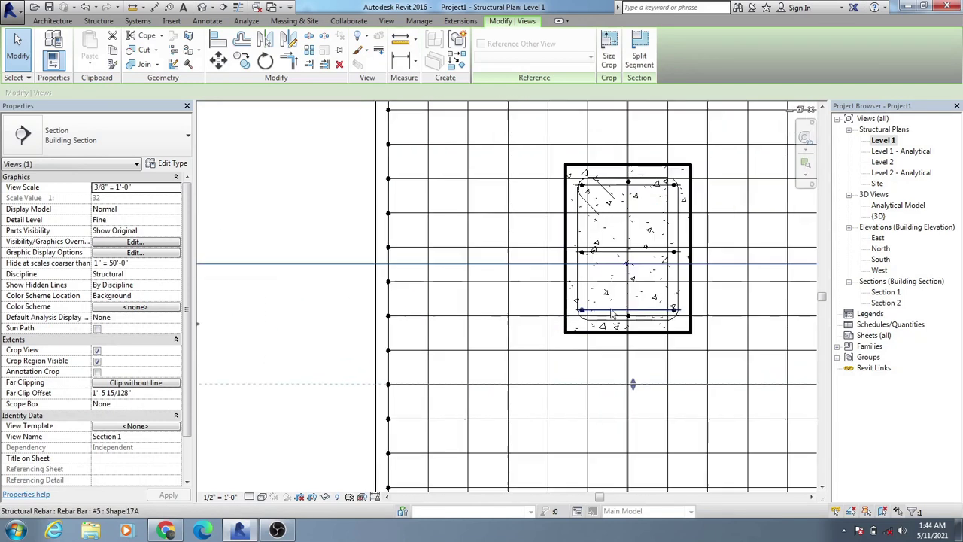
scroll(376, 348, down, 3)
scroll(376, 349, down, 2)
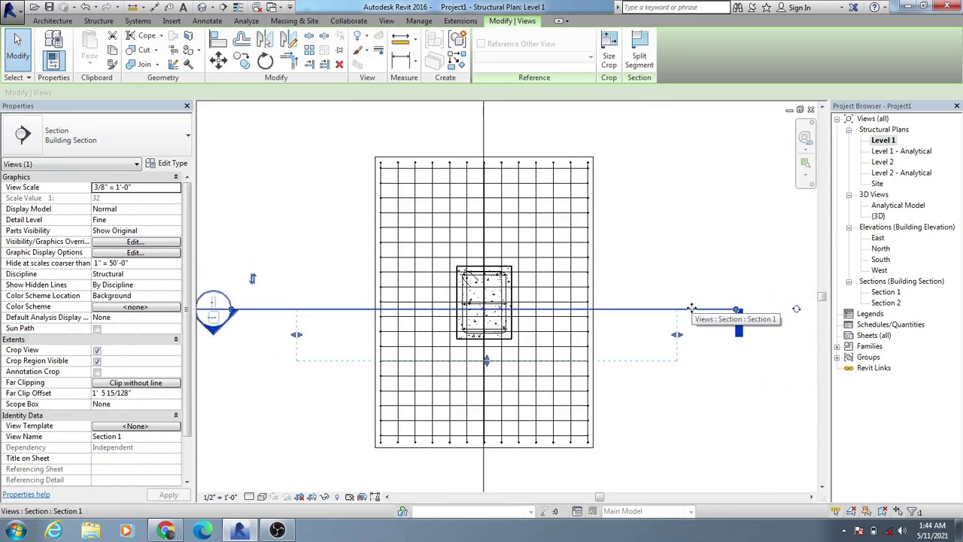
middle_drag(641, 363, 677, 369)
scroll(422, 366, up, 3)
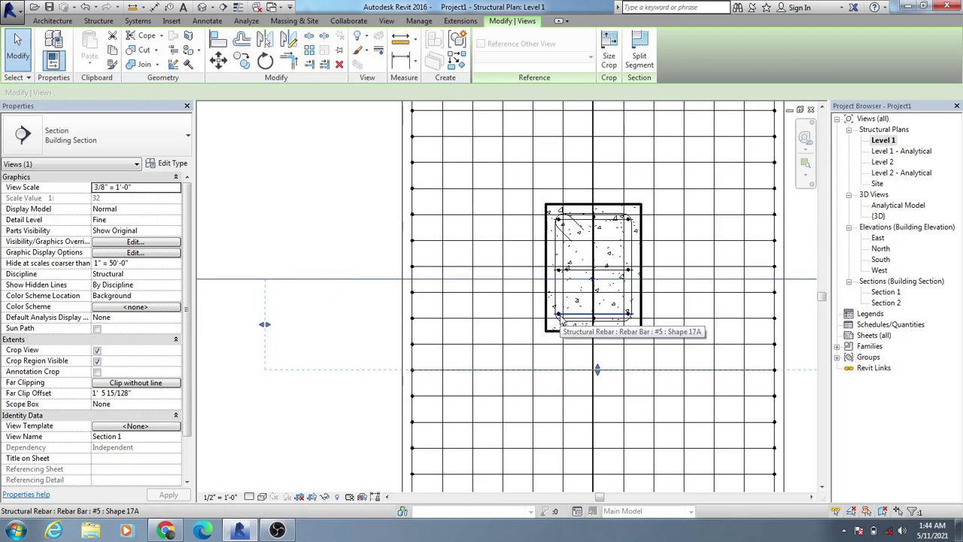
scroll(561, 320, down, 2)
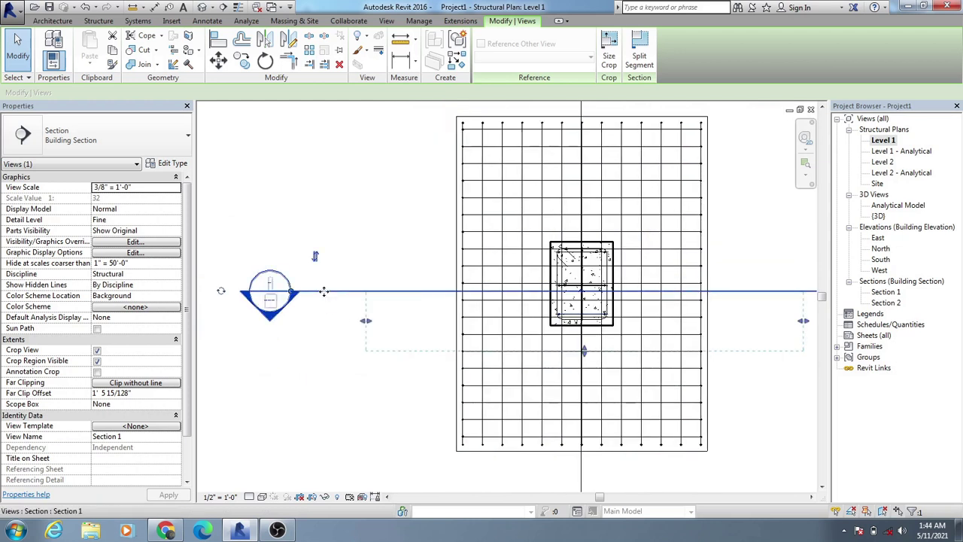
drag(327, 284, 325, 295)
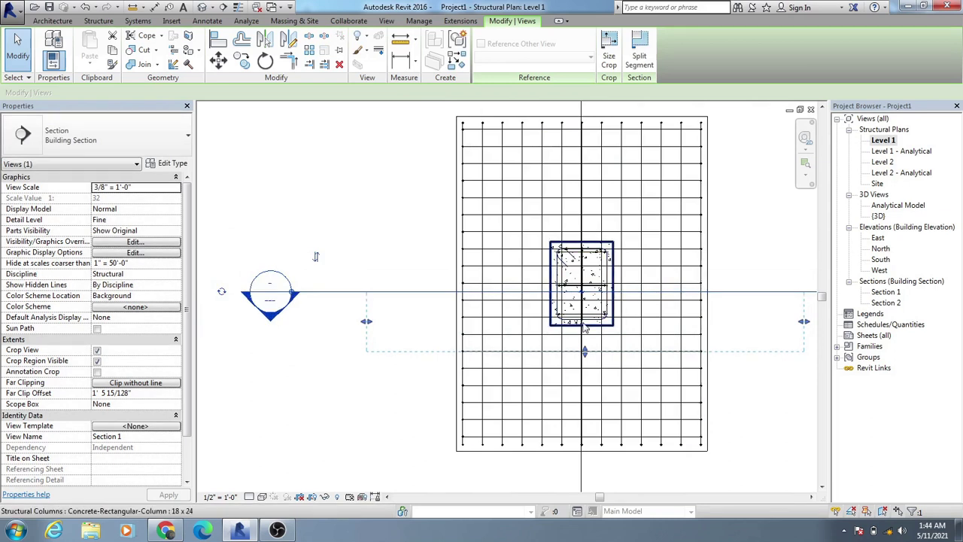
In Section 1, move the vertical leg of the Shape 17A bar on the column's left side across to near the right side
double_click(896, 295)
scroll(587, 331, down, 2)
scroll(531, 328, up, 2)
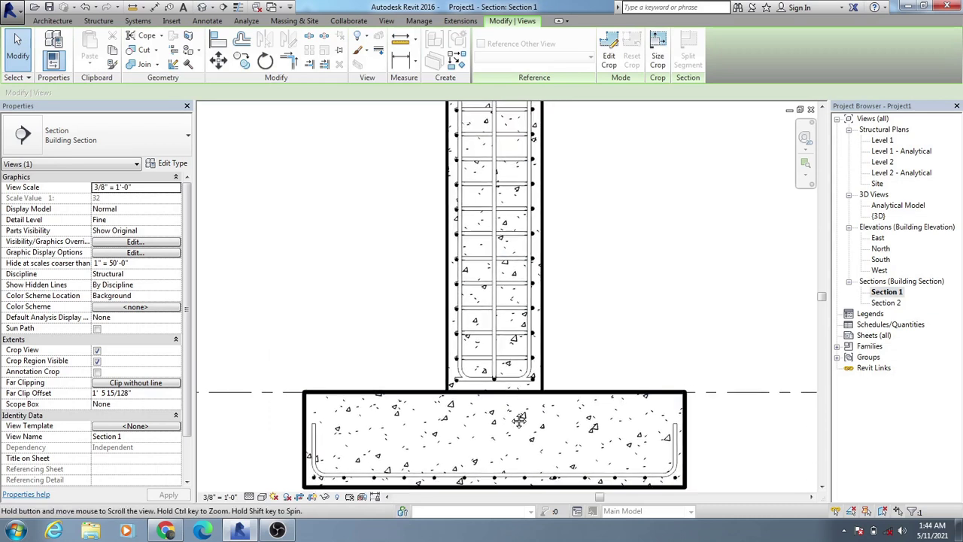
scroll(473, 404, down, 2)
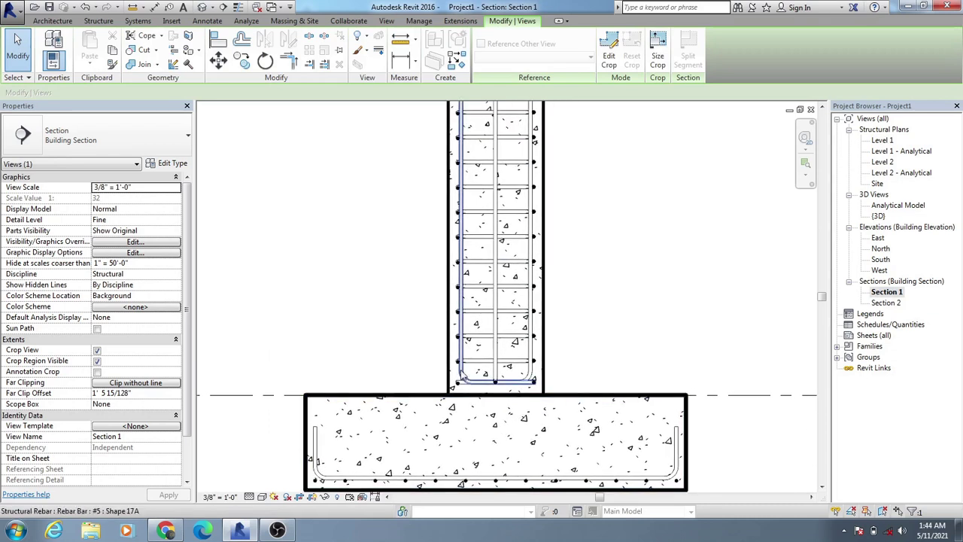
click(489, 383)
middle_drag(644, 352, 636, 395)
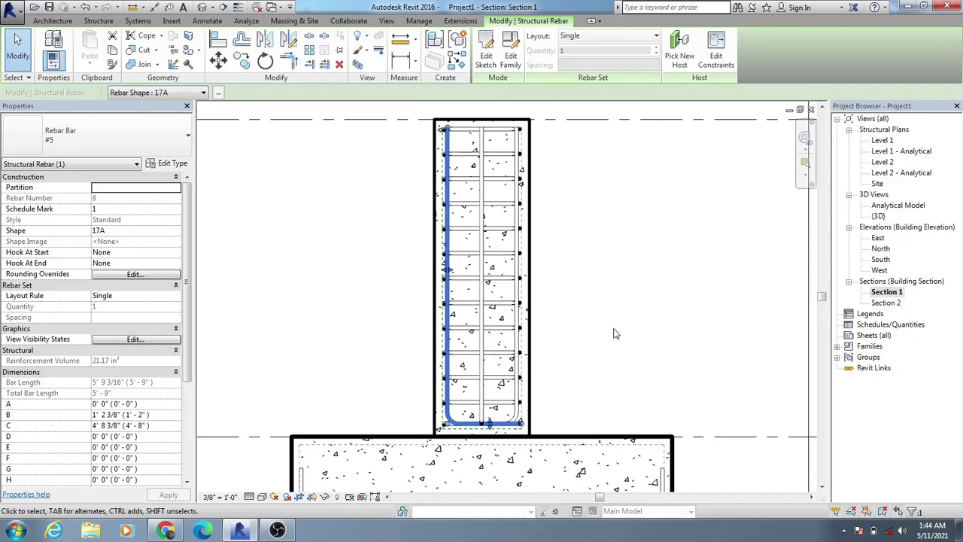
middle_drag(615, 333, 606, 362)
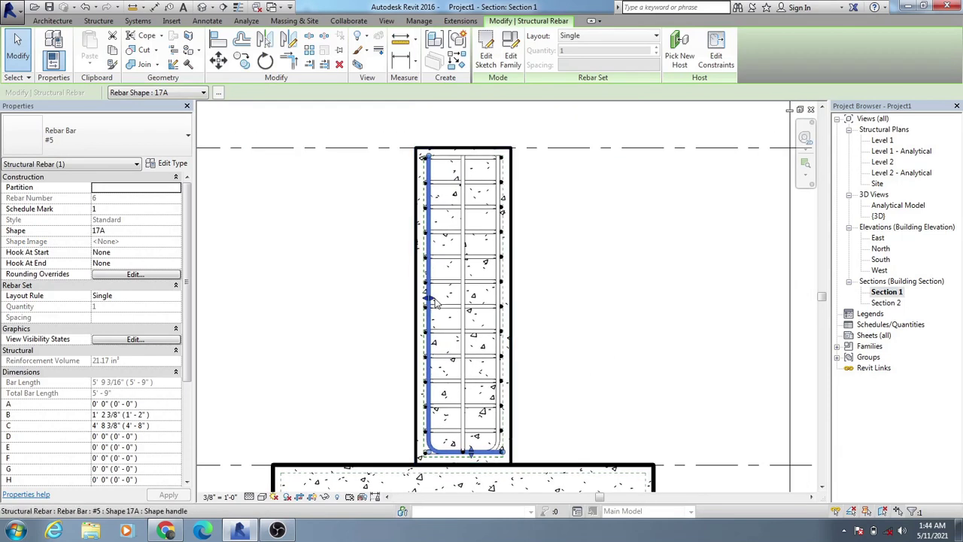
drag(428, 298, 493, 299)
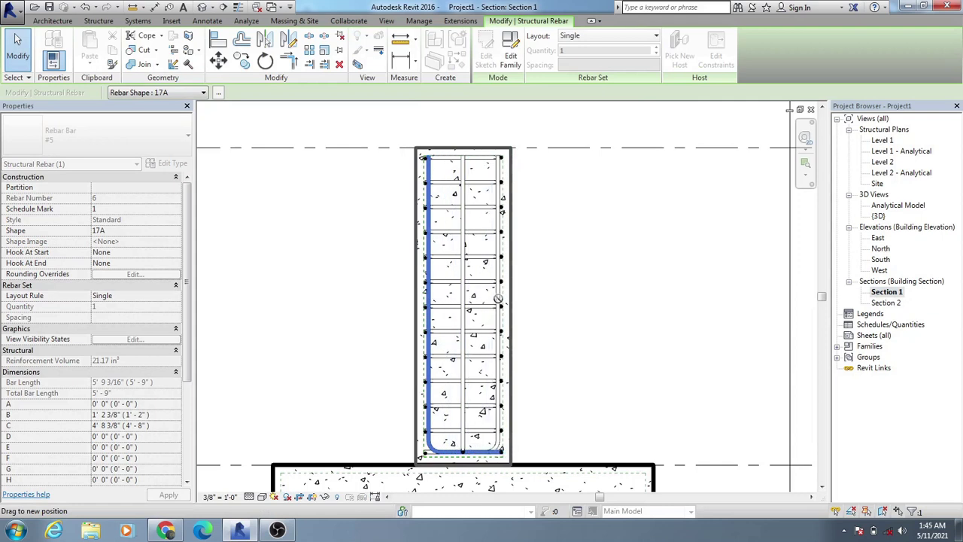
drag(495, 299, 499, 300)
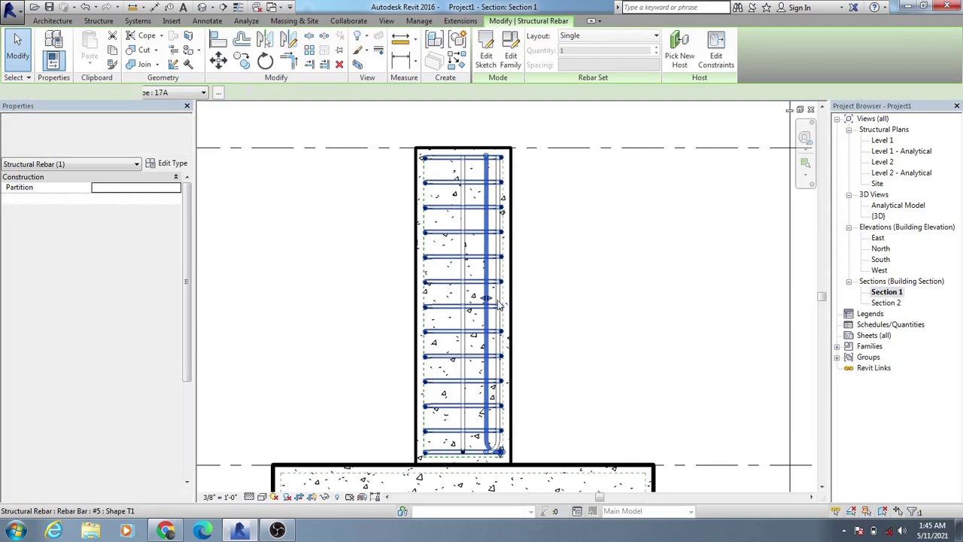
click(498, 305)
key(Escape)
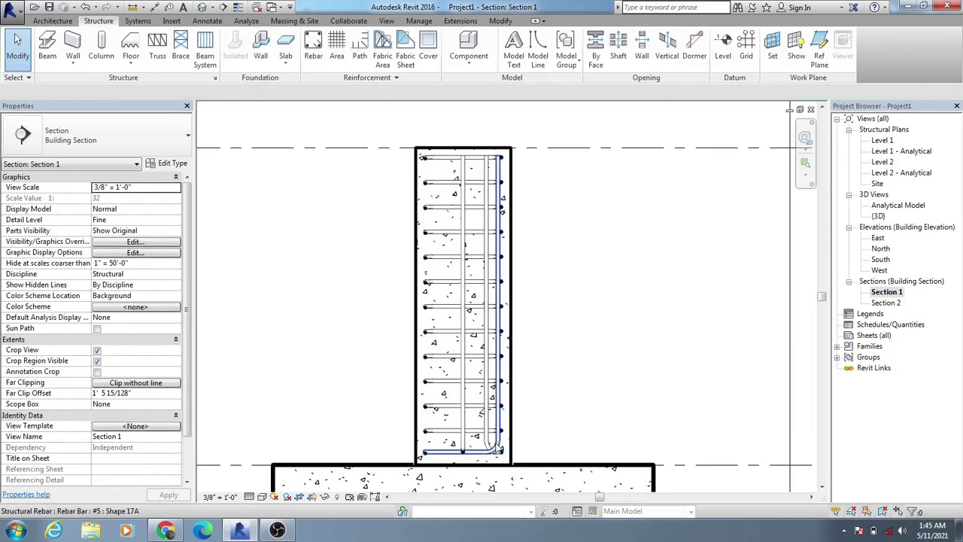
Move the vertical leg of the other Shape 17A bar from the column's right side to near the left, leaving a bottom leg about 3 inches long
middle_drag(507, 424, 487, 369)
click(511, 353)
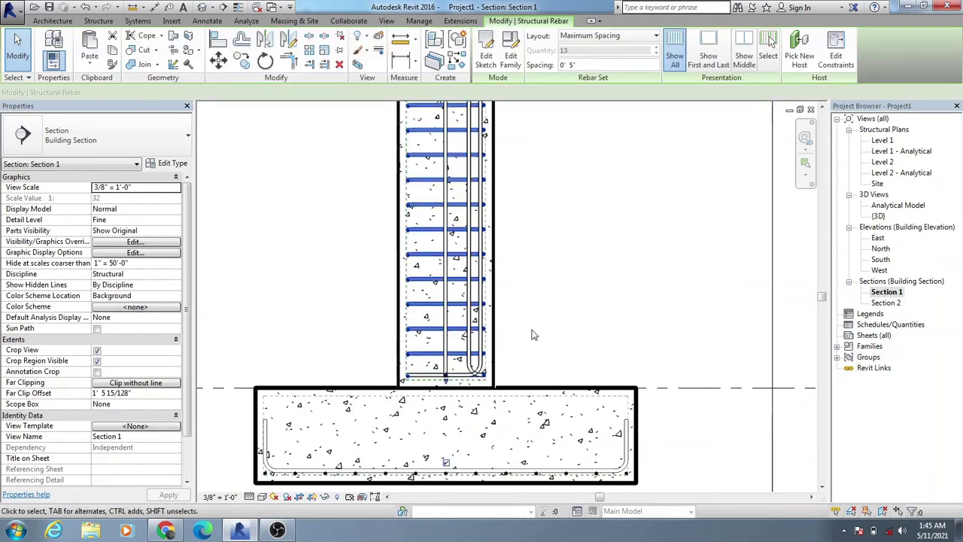
middle_drag(534, 336, 546, 361)
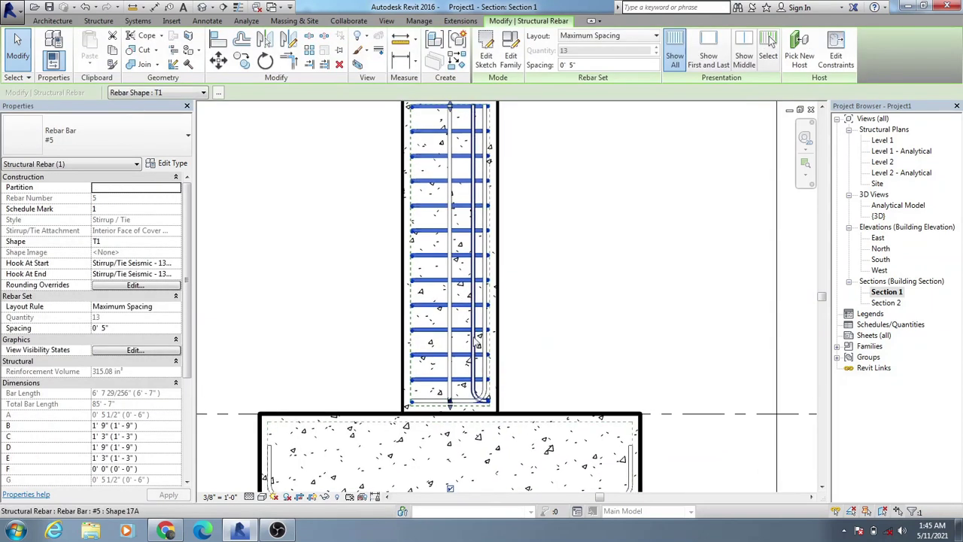
middle_drag(593, 335, 602, 338)
click(600, 335)
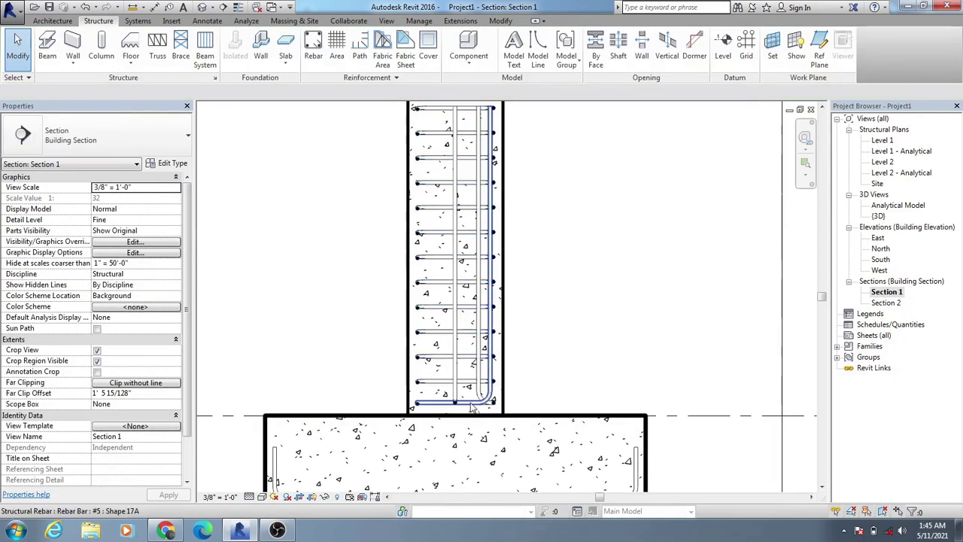
click(467, 407)
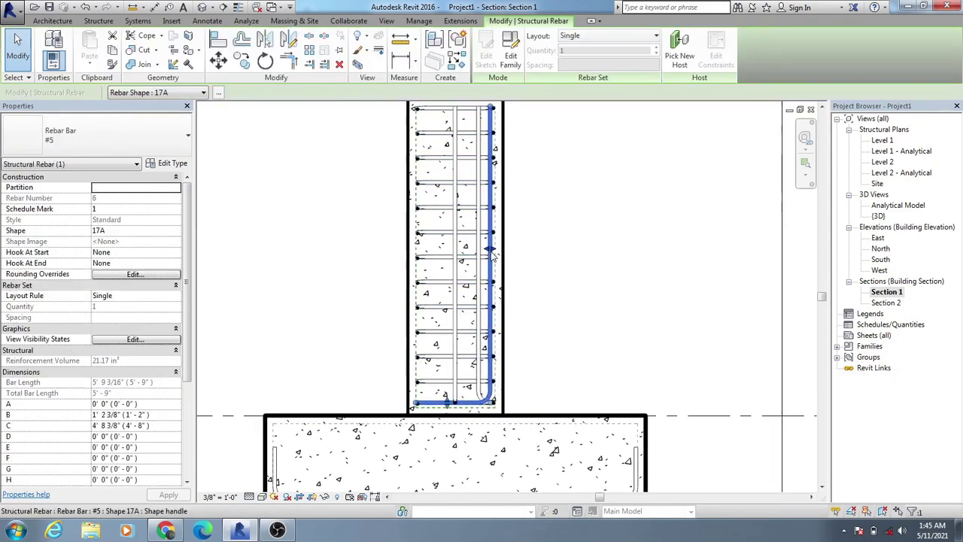
drag(491, 250, 432, 262)
scroll(440, 342, down, 1)
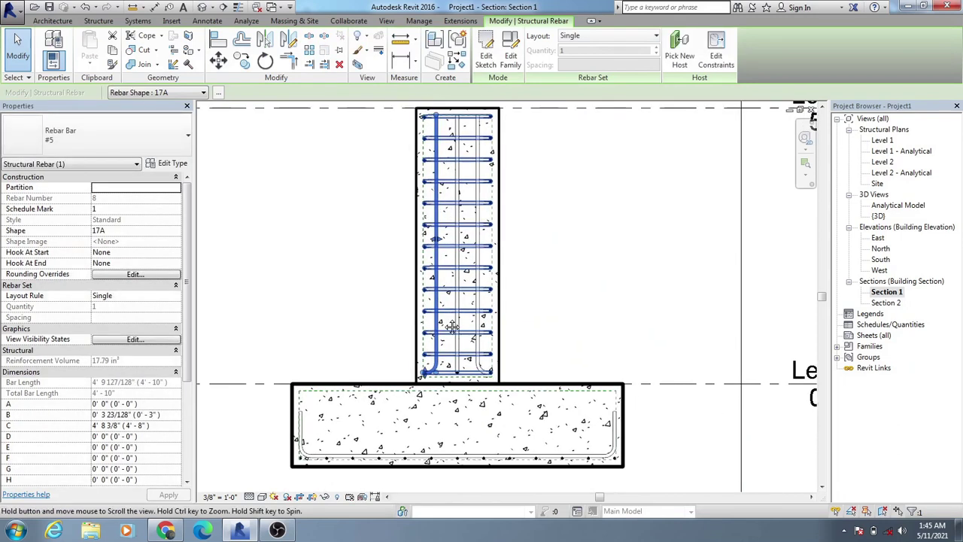
Extend the left Shape 17A bar down to the footing's bottom mesh, about 6'-2" tall, and shift its vertical leg to the column's left cover
drag(425, 376, 419, 443)
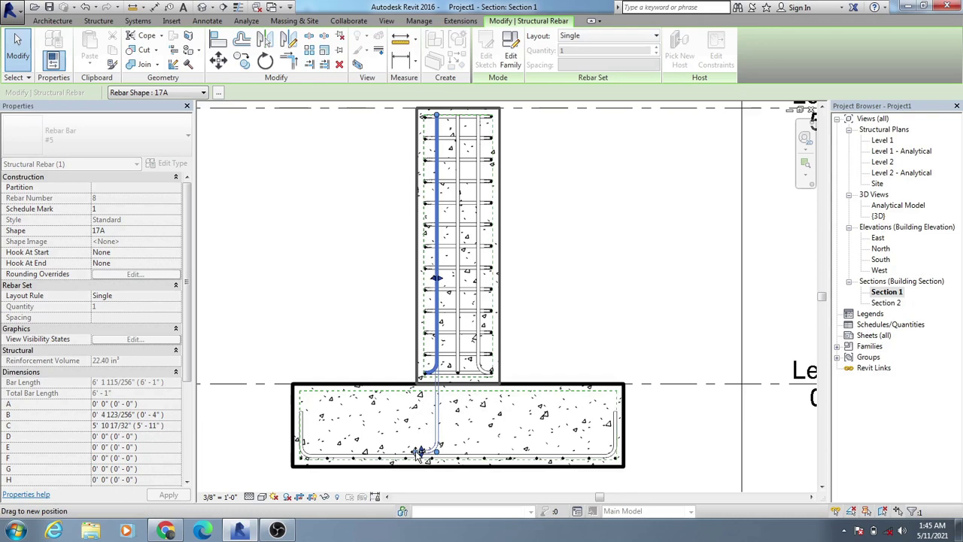
drag(421, 453, 420, 453)
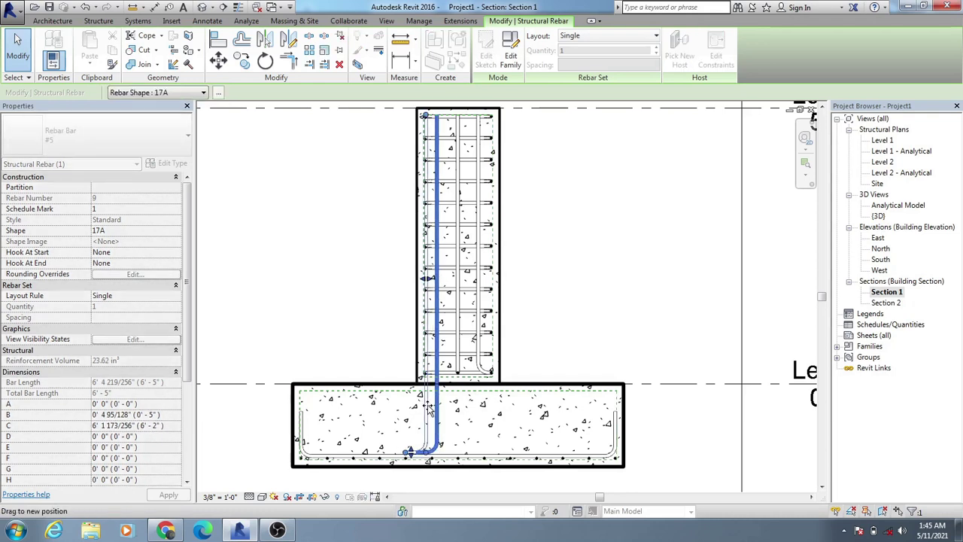
drag(429, 406, 423, 410)
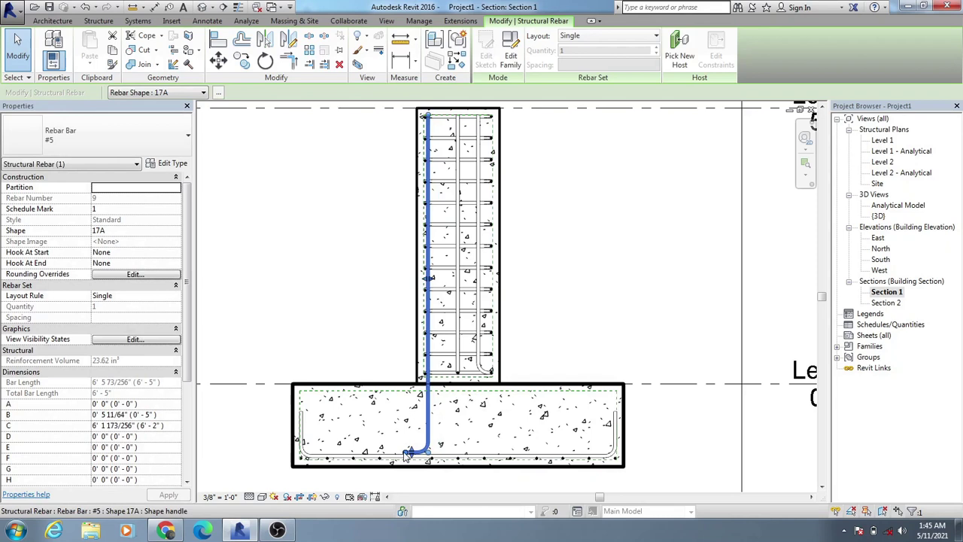
Lengthen the left bar's outward bottom leg inside the footing to about 9 inches
drag(382, 455, 372, 454)
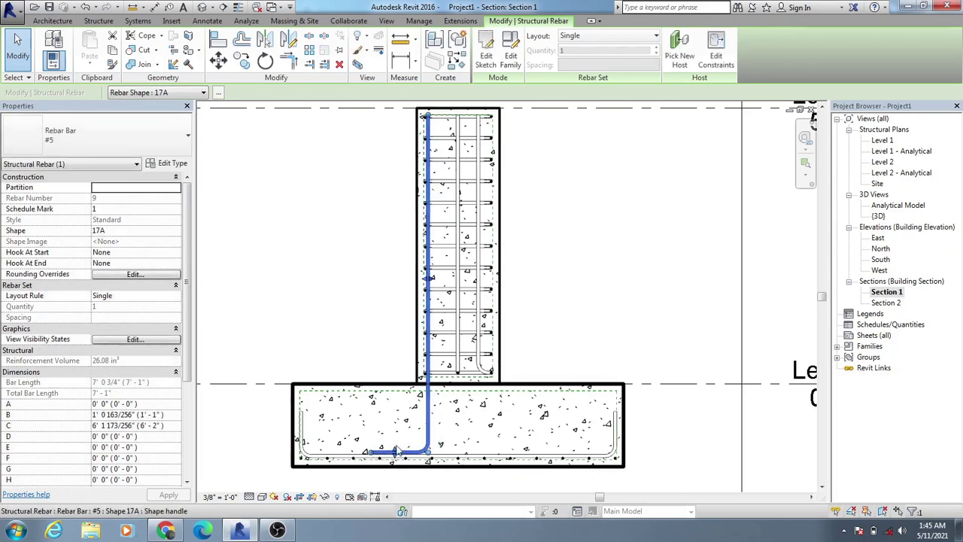
drag(371, 457, 389, 458)
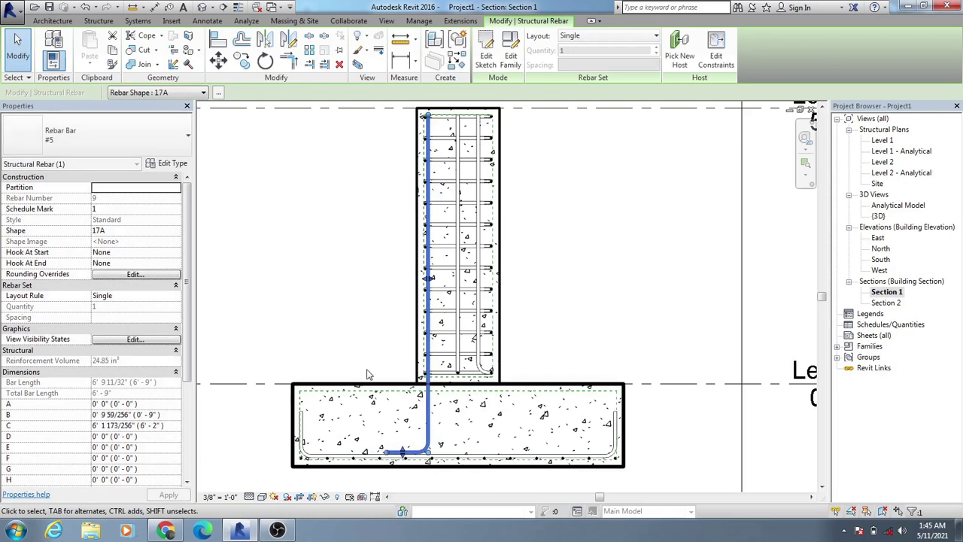
Extend the right Shape 17A bar down into the footing, about 6'-1" tall, and try shifting its vertical leg toward the column's right cover
click(476, 342)
drag(482, 372, 488, 453)
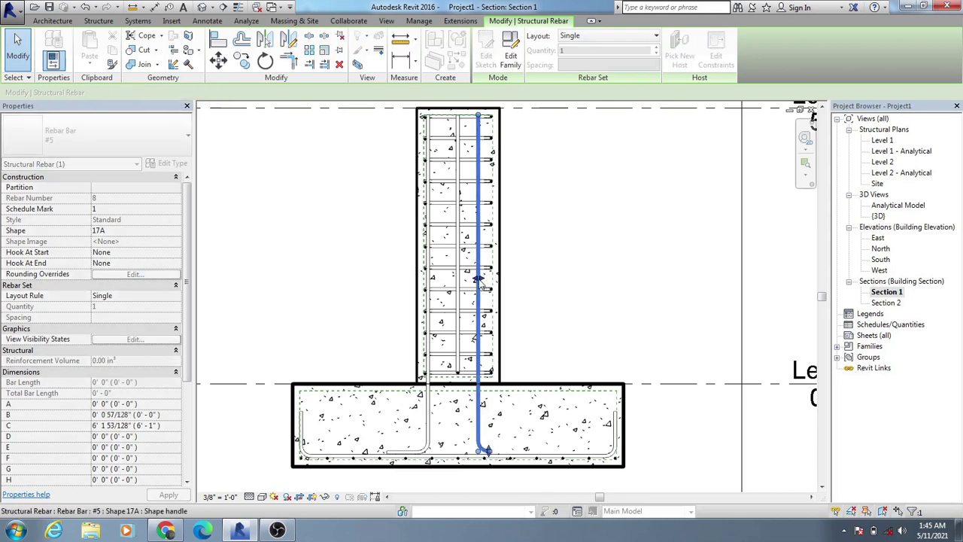
drag(483, 285, 487, 280)
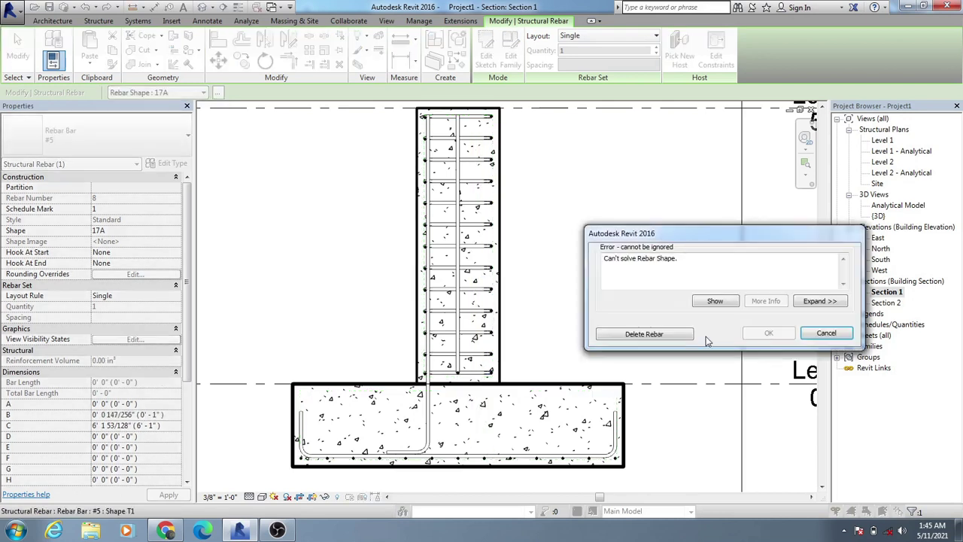
click(826, 333)
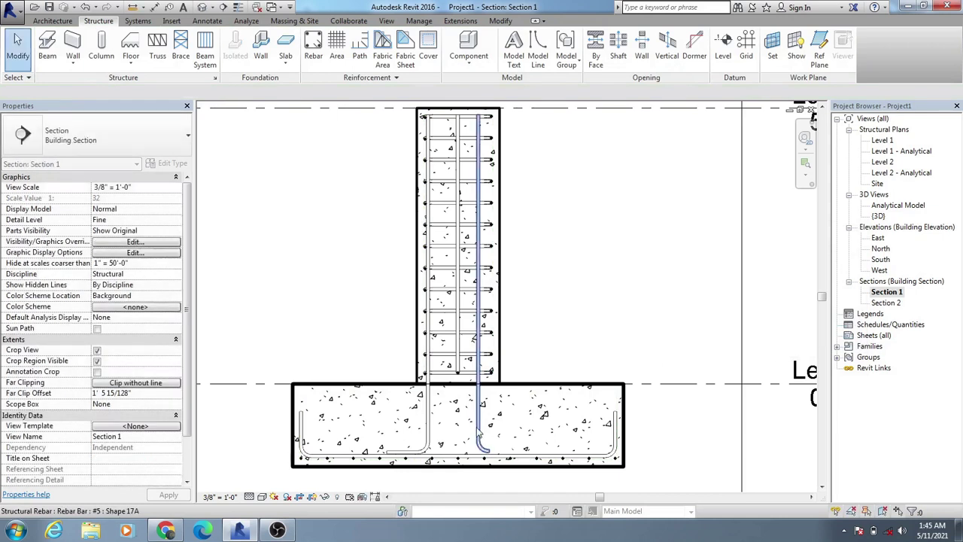
Place the right bar's vertical leg at the column's right cover and adjust its outward bottom leg to about 11 inches
click(493, 426)
drag(493, 426, 548, 448)
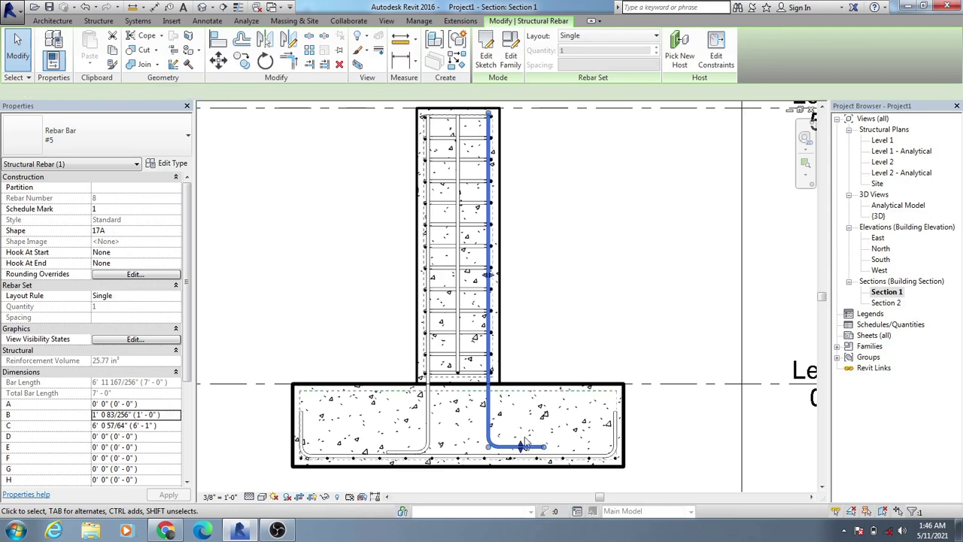
click(482, 480)
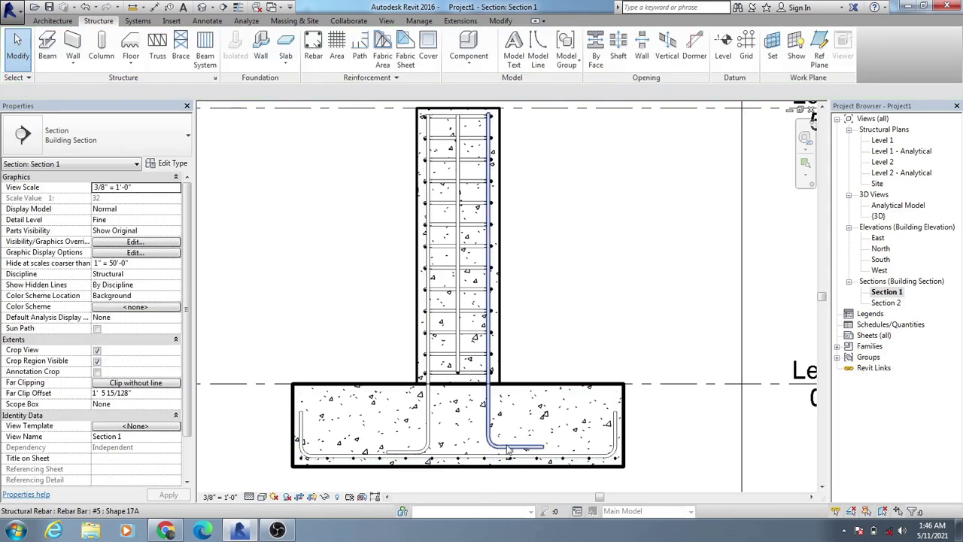
click(544, 449)
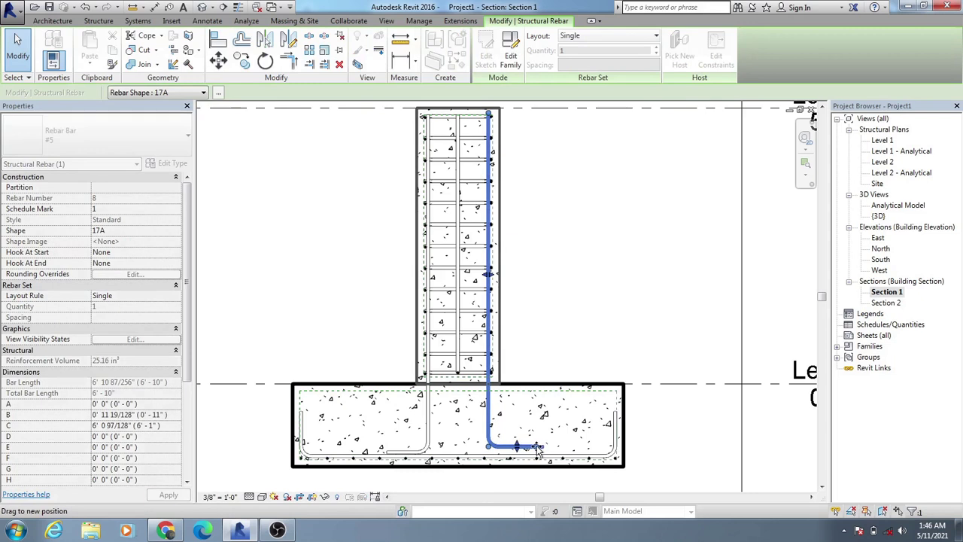
click(561, 348)
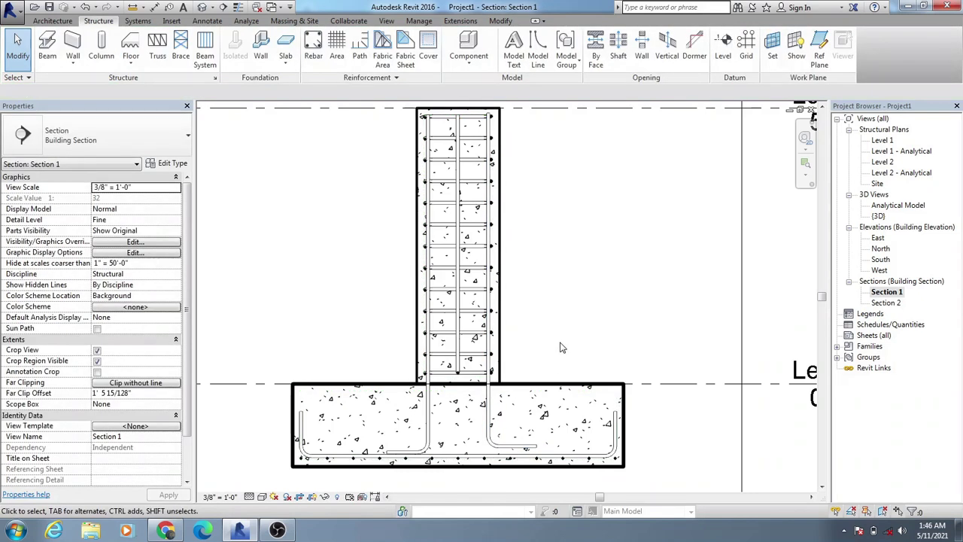
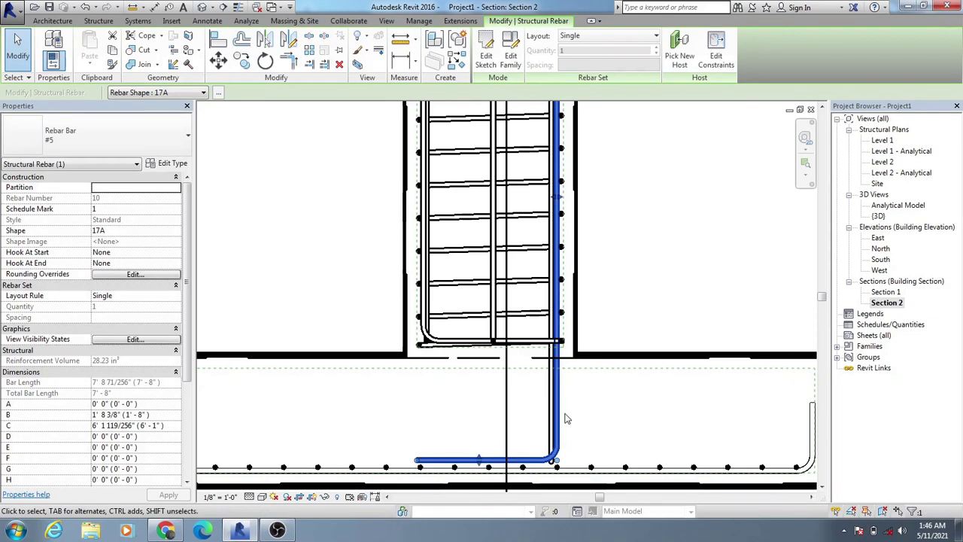
In Section 2, move the vertical leg of the extended Shape 17A bar across to the column's left side, with its bottom leg pointing outward
drag(554, 413, 425, 420)
click(473, 409)
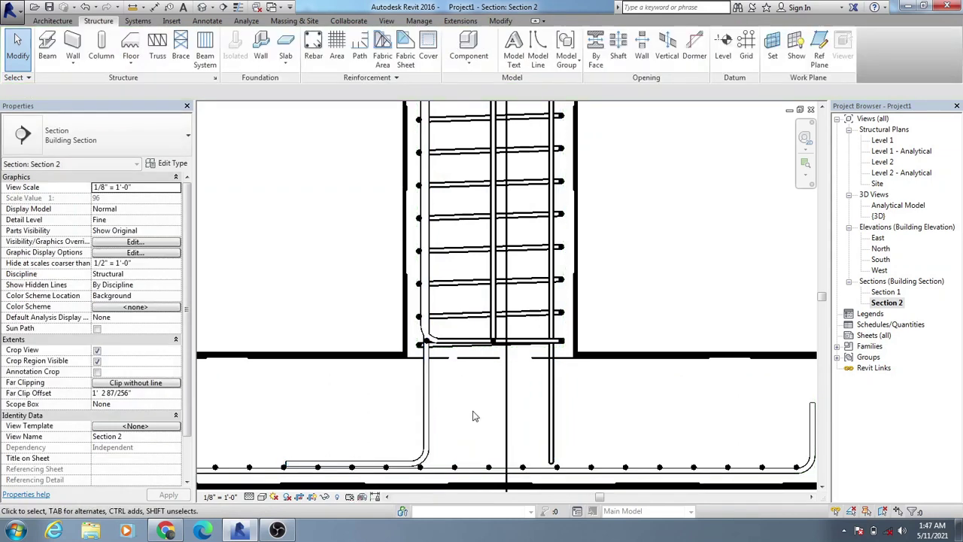
Extend the other Shape 17A bar to the footing's bottom mesh, about 6'-2" tall, and move its vertical leg to the column's right side
click(468, 345)
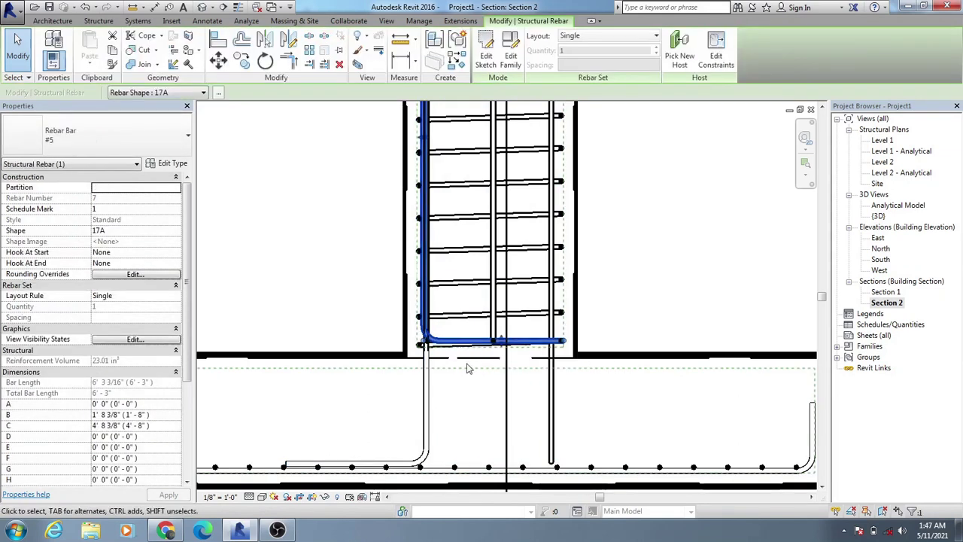
drag(505, 344, 490, 460)
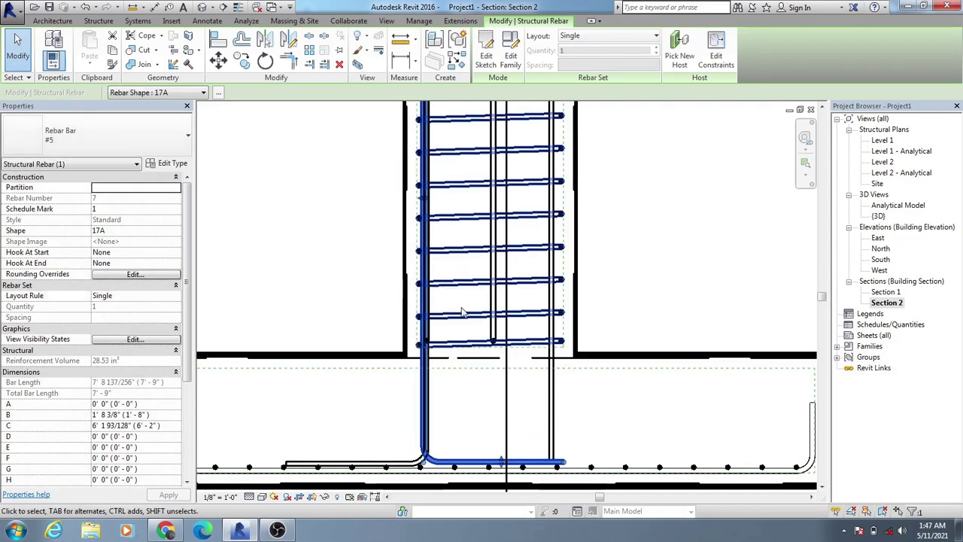
middle_drag(462, 364, 456, 401)
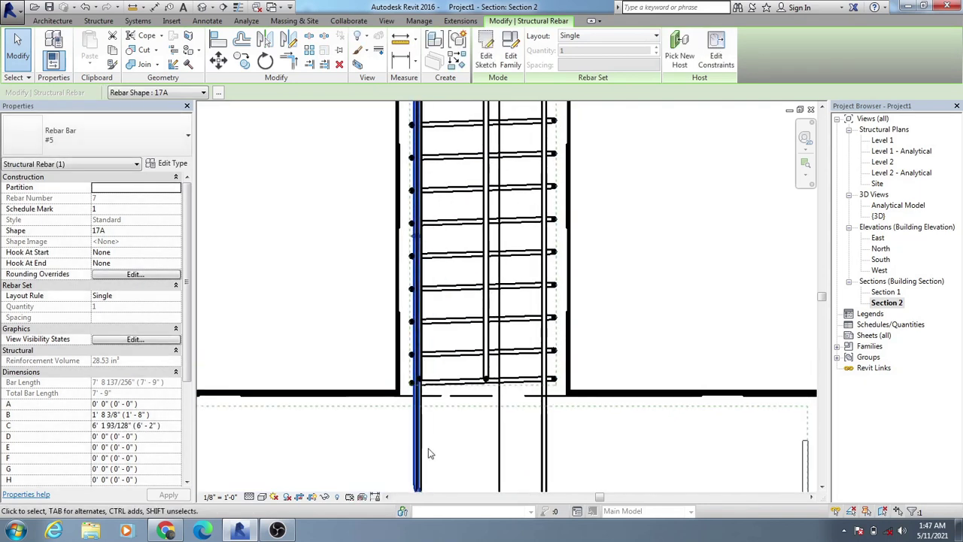
middle_drag(430, 451, 473, 409)
drag(455, 440, 584, 444)
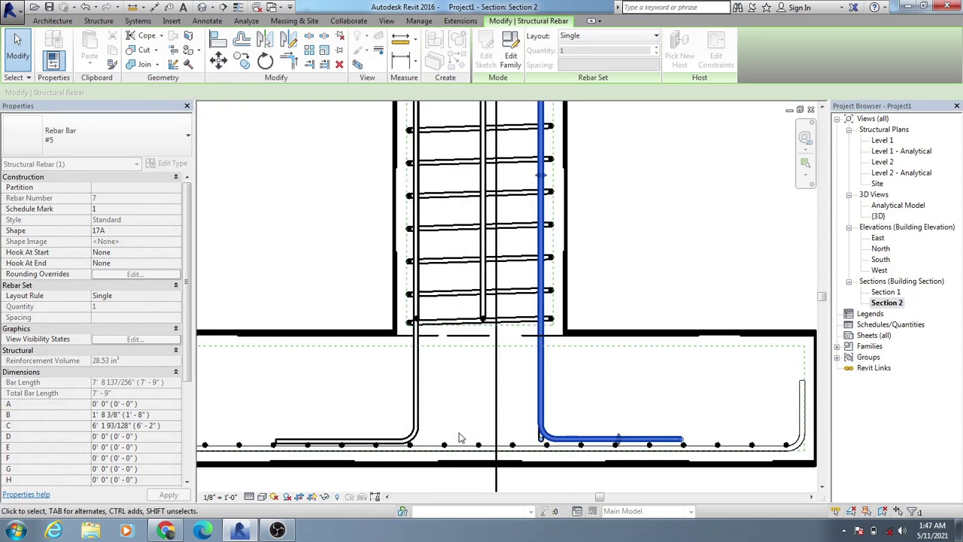
Try shifting the left Shape 17A bar in Section 2 slightly inward from the column's left cover
click(414, 385)
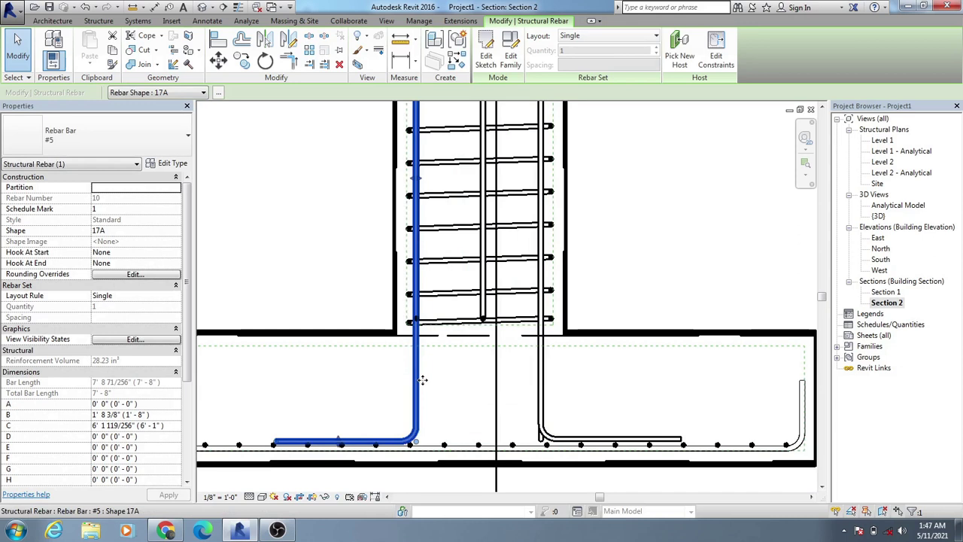
drag(423, 381, 424, 387)
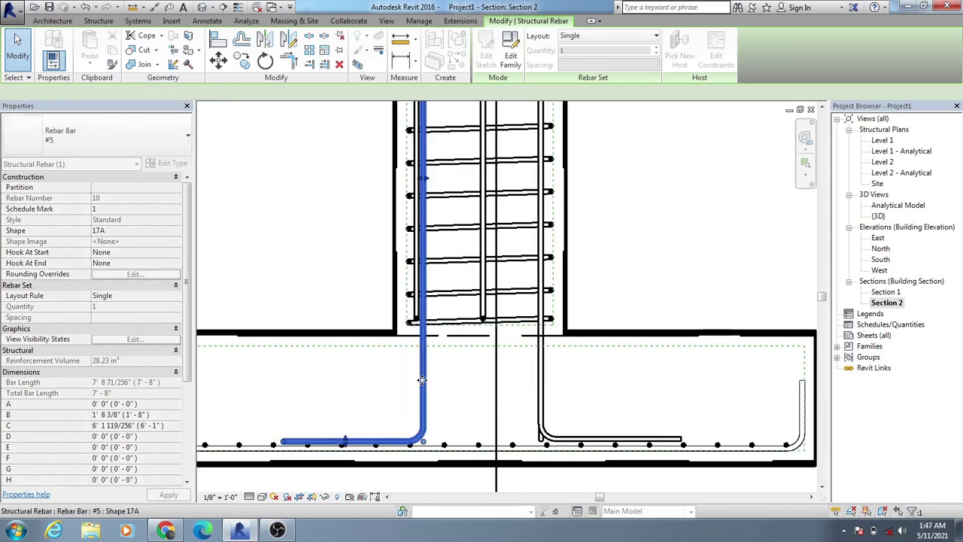
click(434, 397)
middle_drag(452, 391, 452, 422)
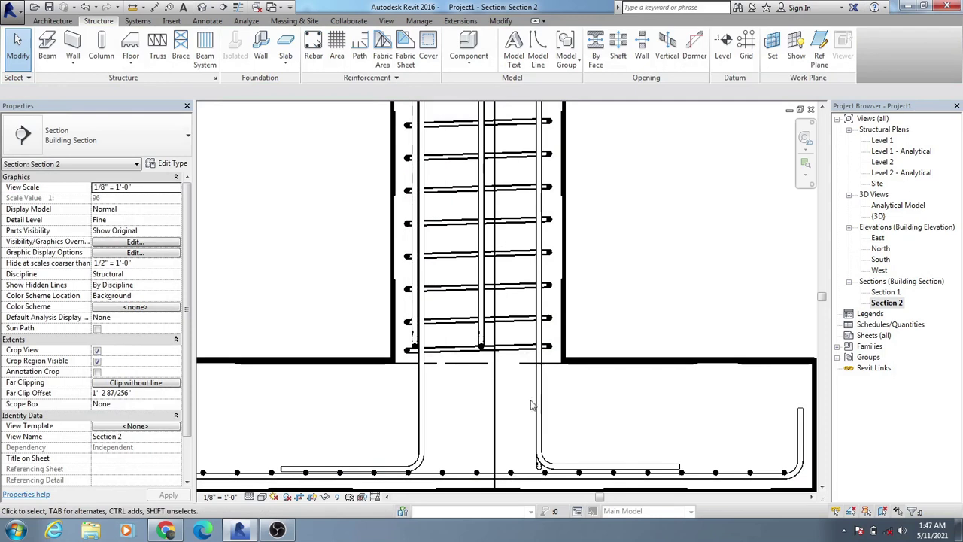
Check Section 1, and in Section 2 try to bring the middle Shape 17A bar down to the footing's bottom mesh
double_click(888, 293)
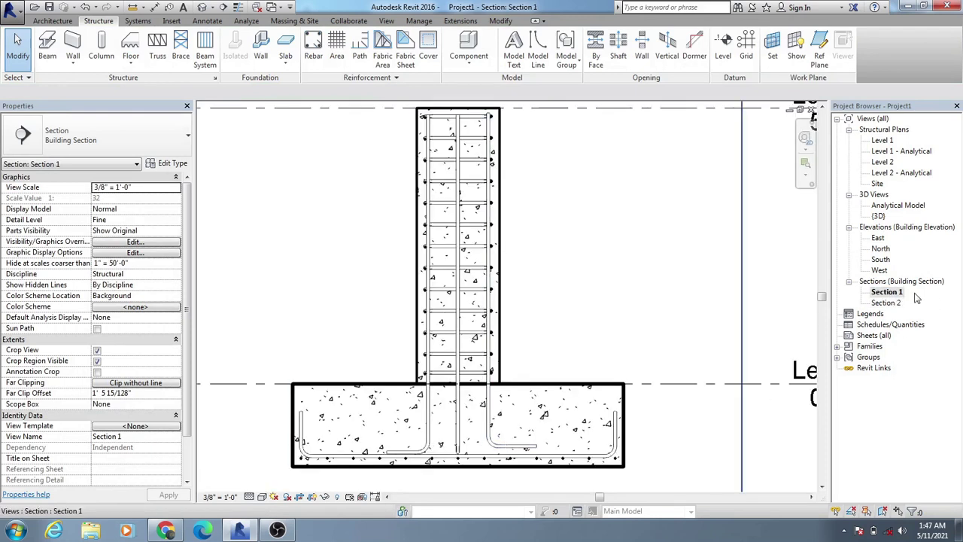
double_click(886, 306)
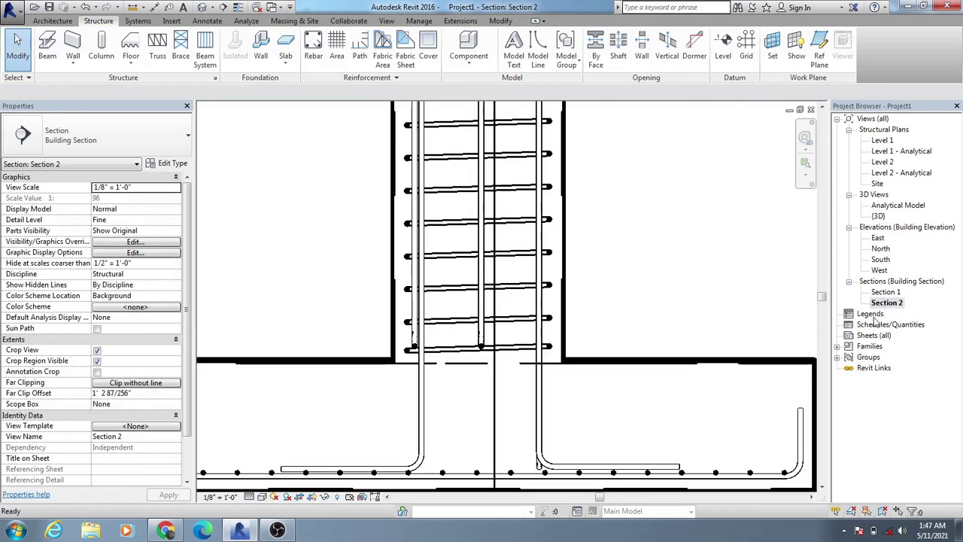
click(481, 339)
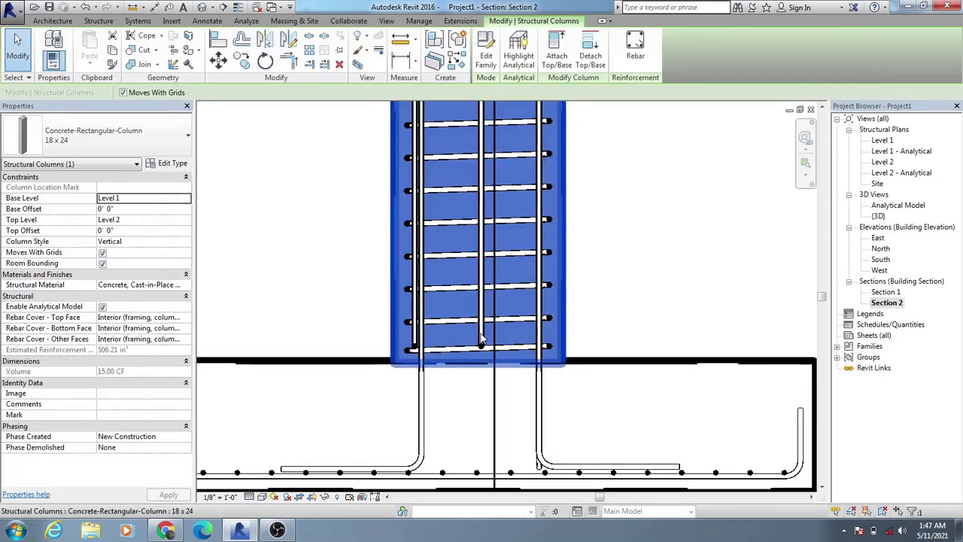
key(Escape)
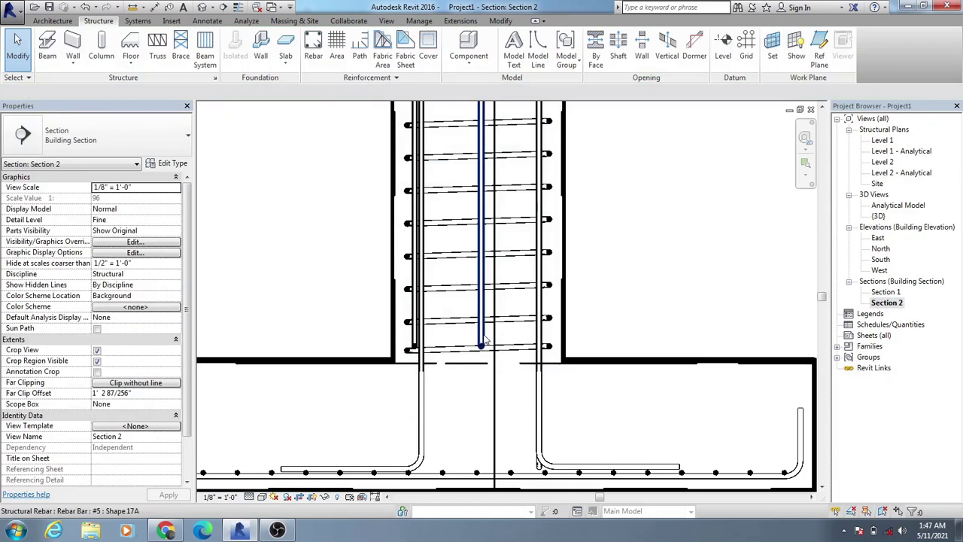
click(482, 344)
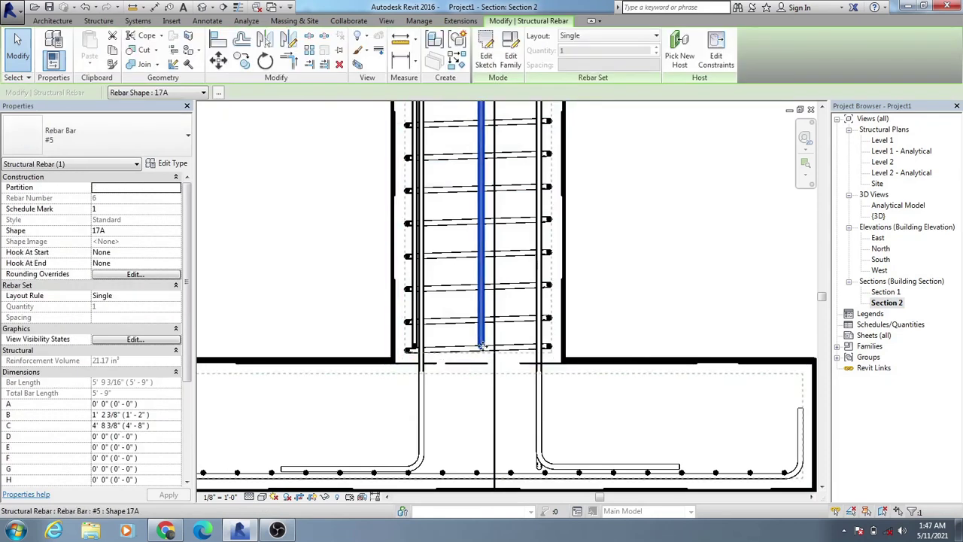
drag(480, 347, 480, 470)
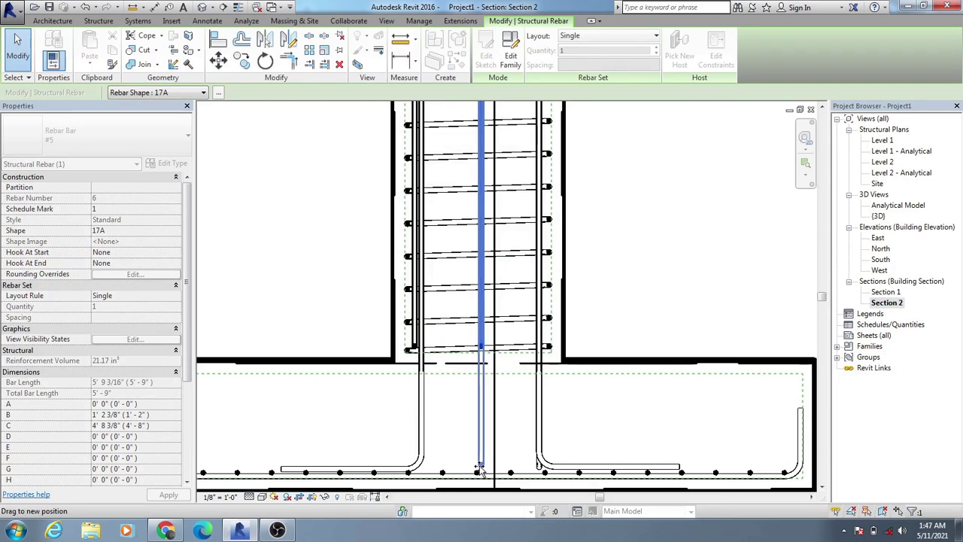
drag(479, 470, 480, 468)
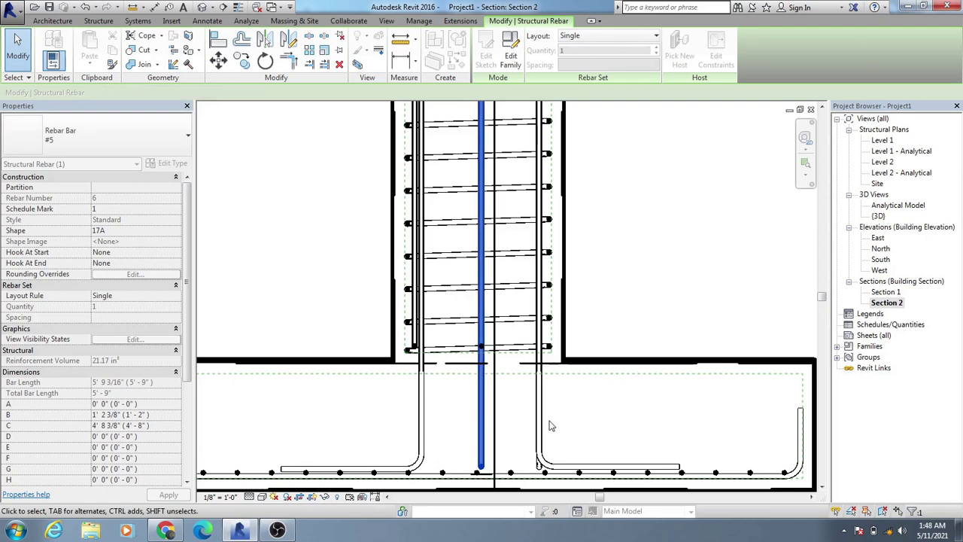
click(581, 427)
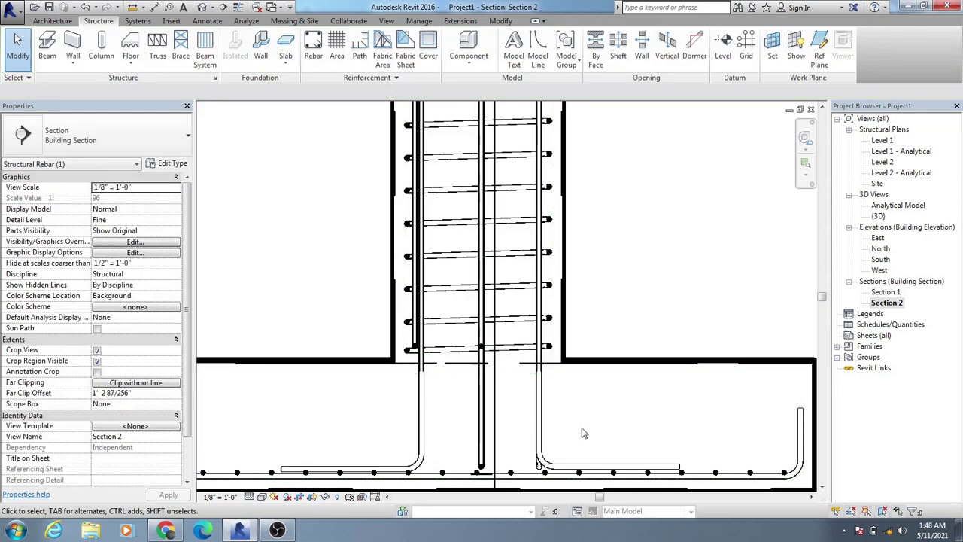
Check the middle bar in Section 1 and Section 2, and undo its move together with the left bar's inward shift
double_click(889, 284)
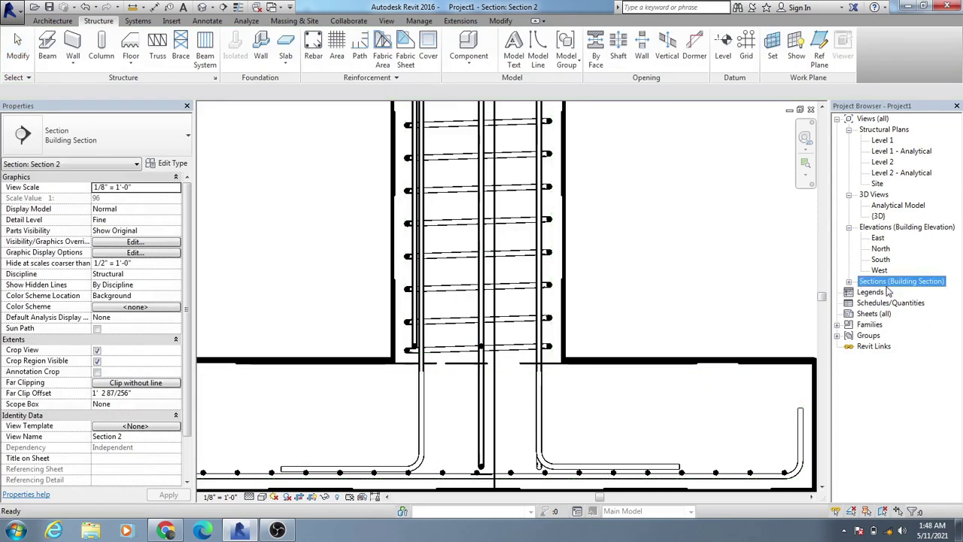
click(849, 282)
double_click(885, 293)
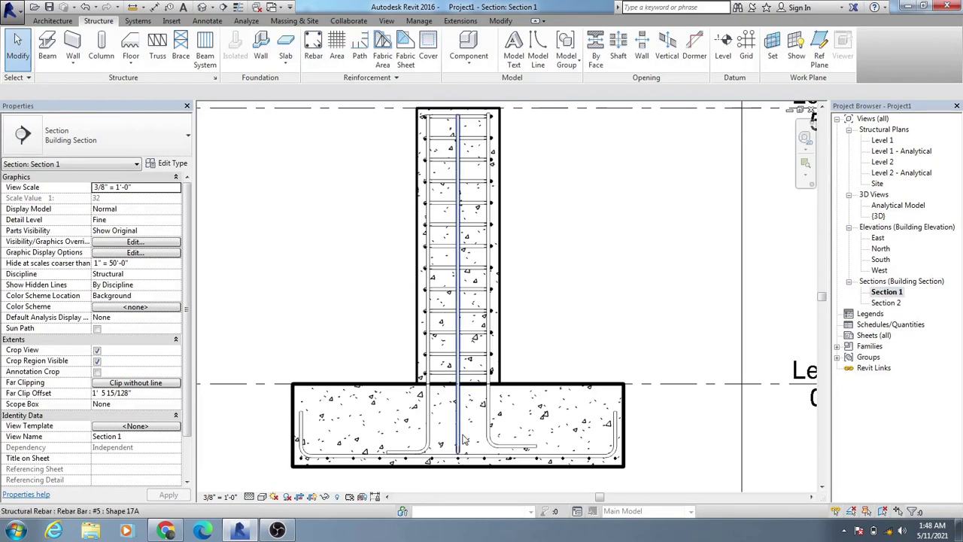
double_click(886, 303)
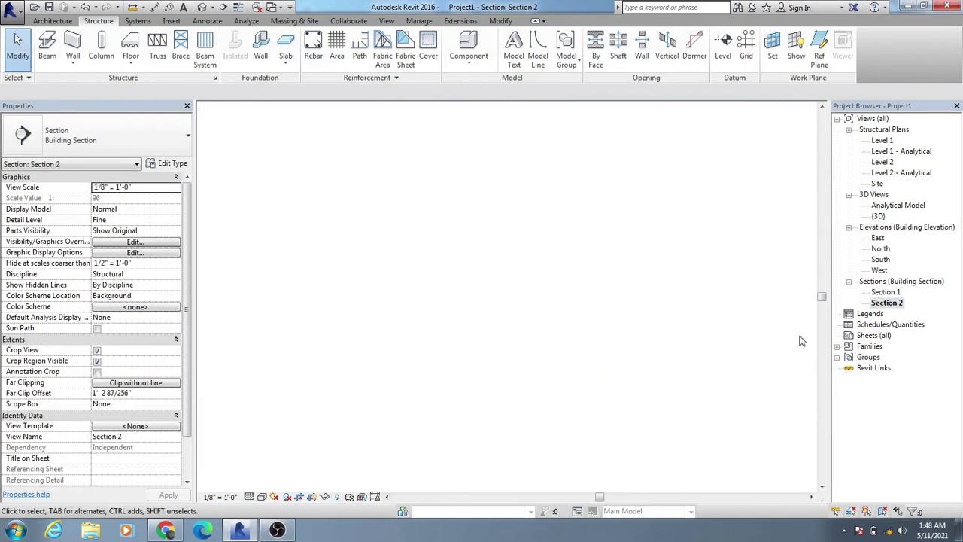
scroll(593, 396, down, 4)
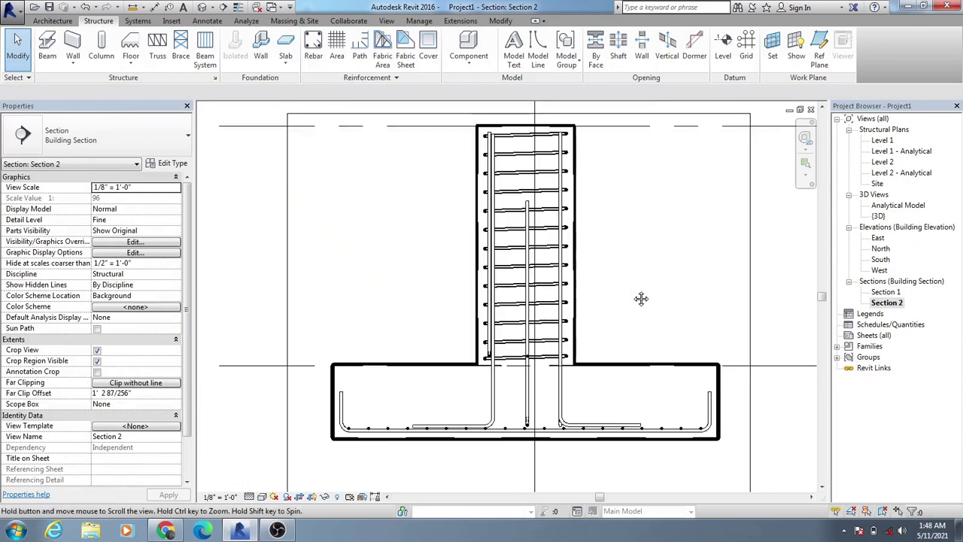
click(529, 211)
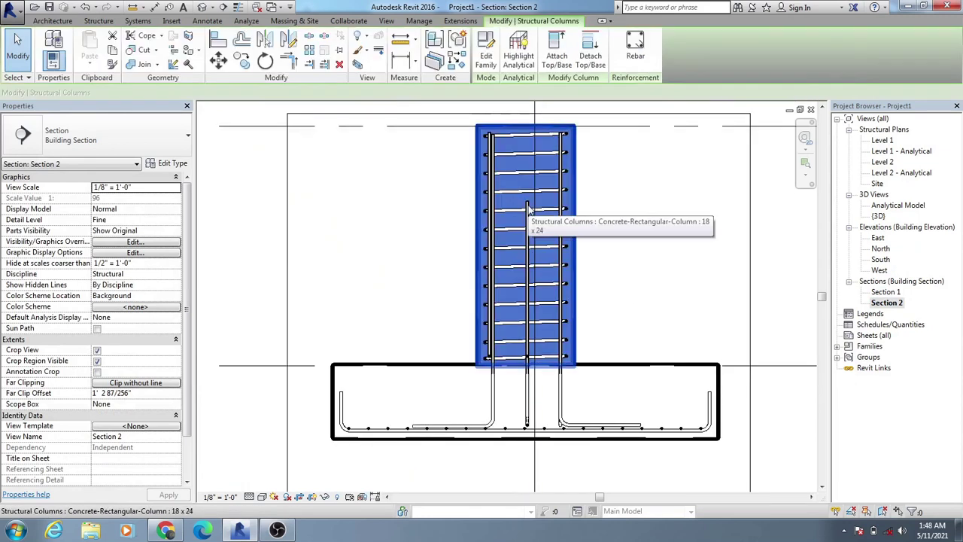
key(Escape)
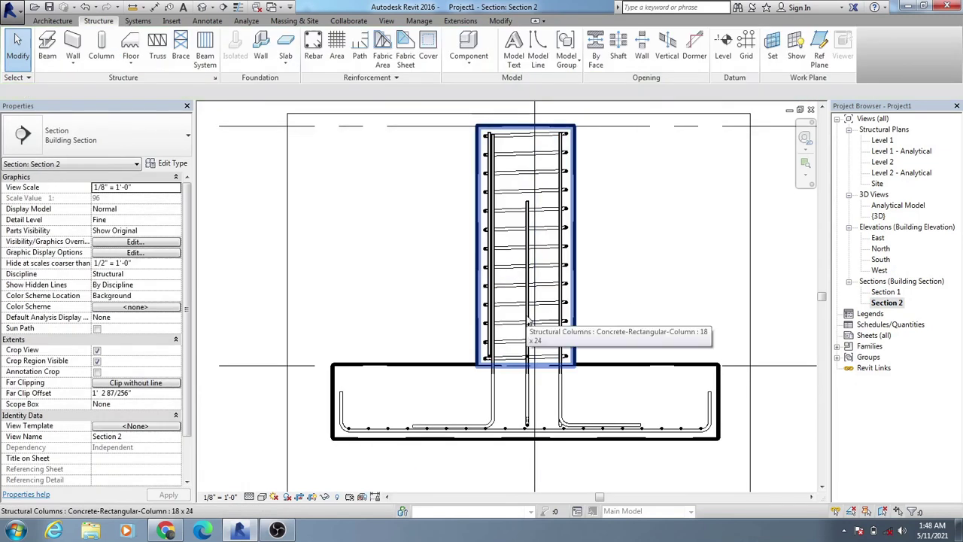
click(526, 323)
click(672, 309)
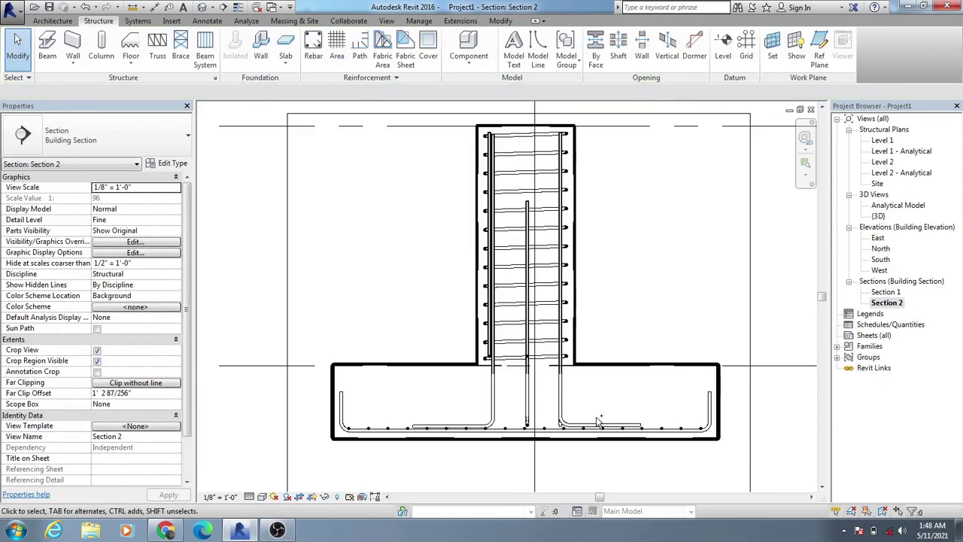
scroll(599, 422, up, 2)
scroll(615, 379, down, 2)
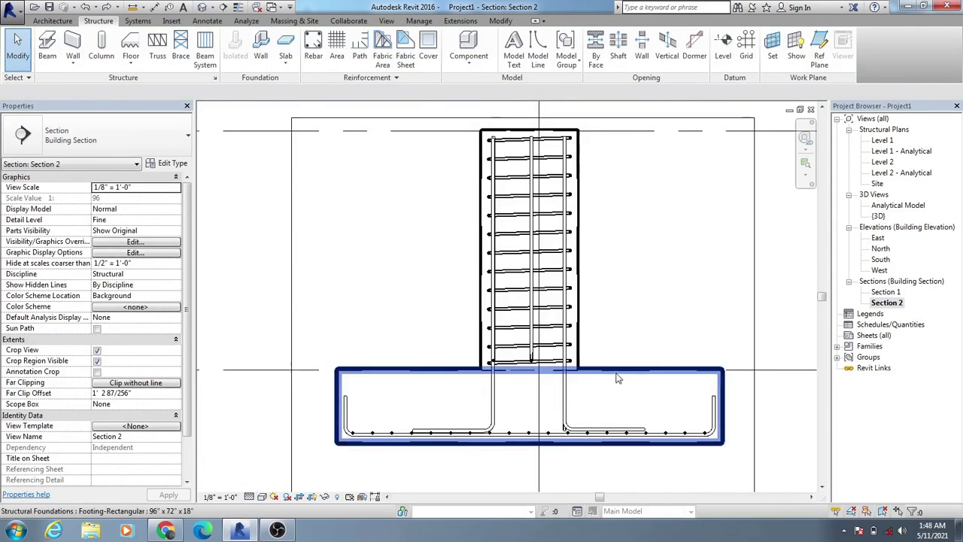
middle_drag(616, 378, 606, 386)
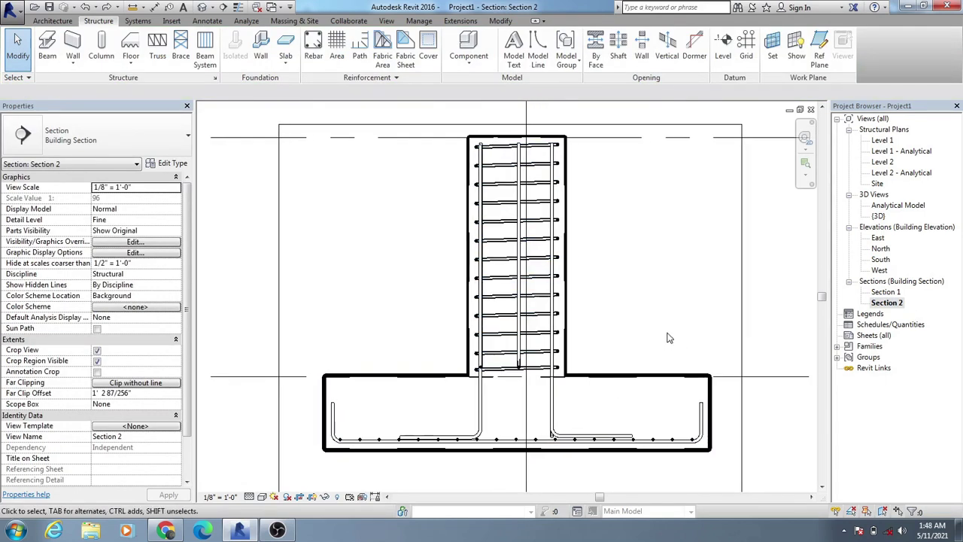
Open the Level 1 structural plan and examine the vertical bars and tie inside the column
double_click(882, 141)
scroll(699, 414, up, 1)
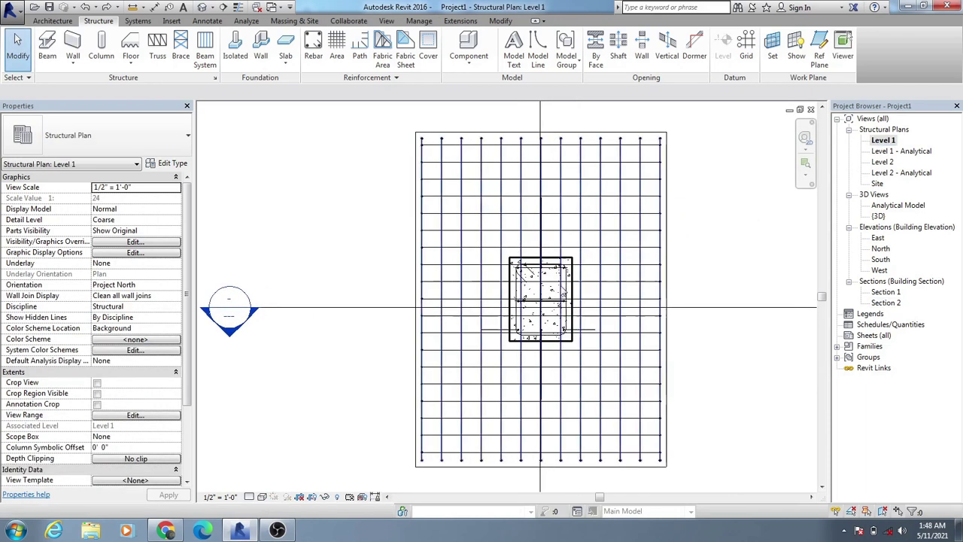
scroll(538, 284, up, 3)
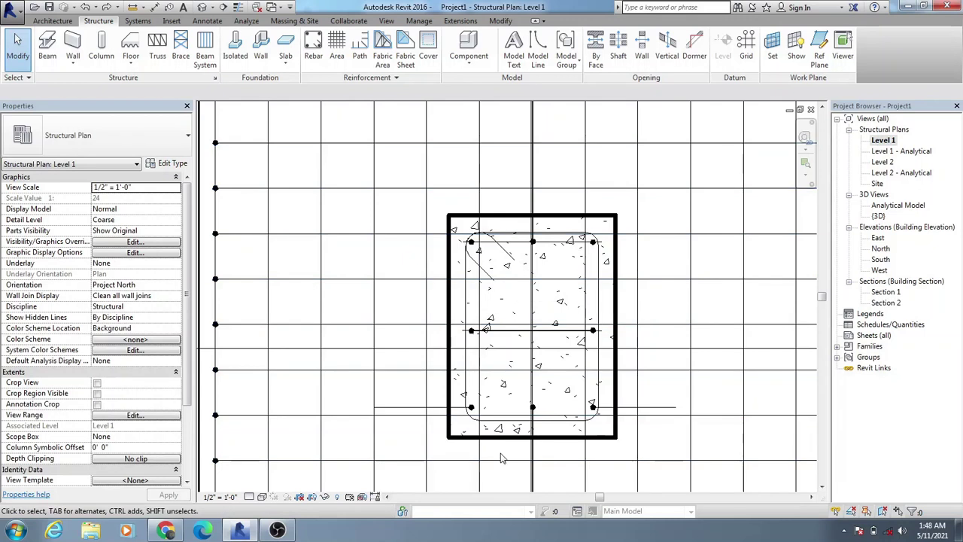
Flip the viewing direction of Section 1 in the Level 1 structural plan
scroll(560, 244, down, 5)
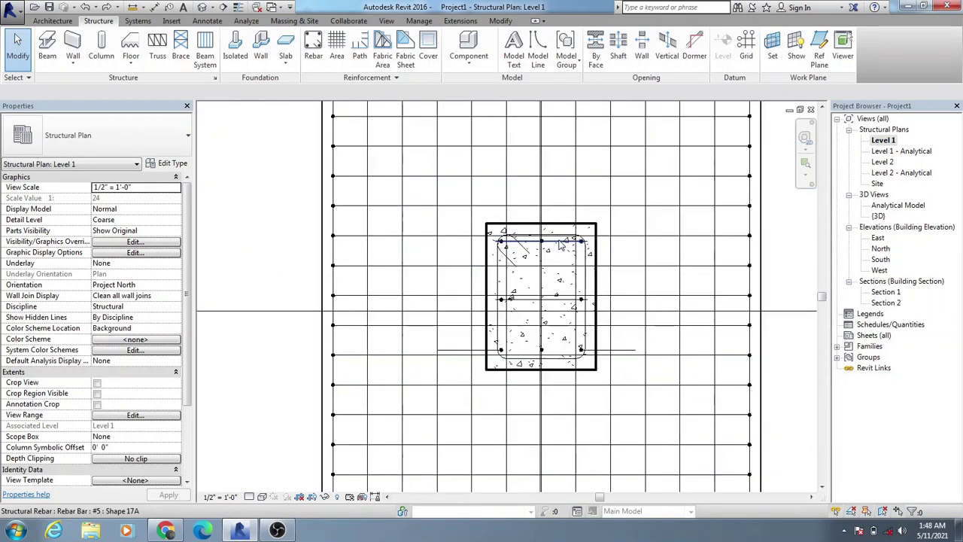
middle_drag(348, 366, 359, 366)
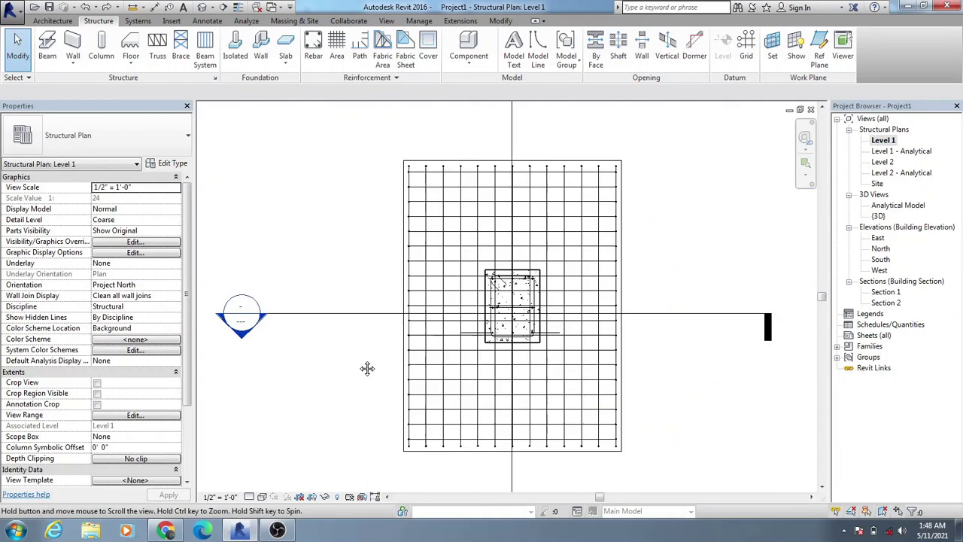
scroll(359, 314, down, 1)
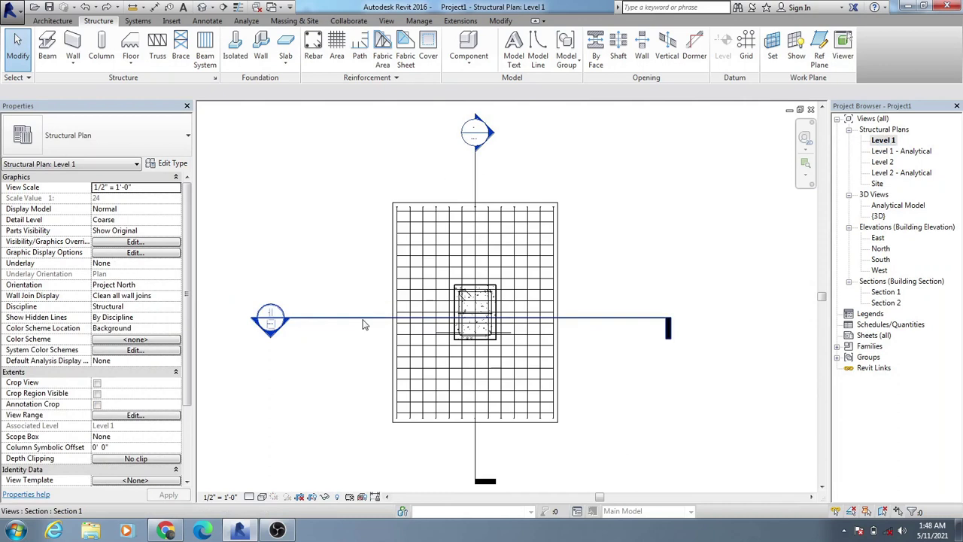
click(364, 322)
middle_drag(376, 331, 382, 344)
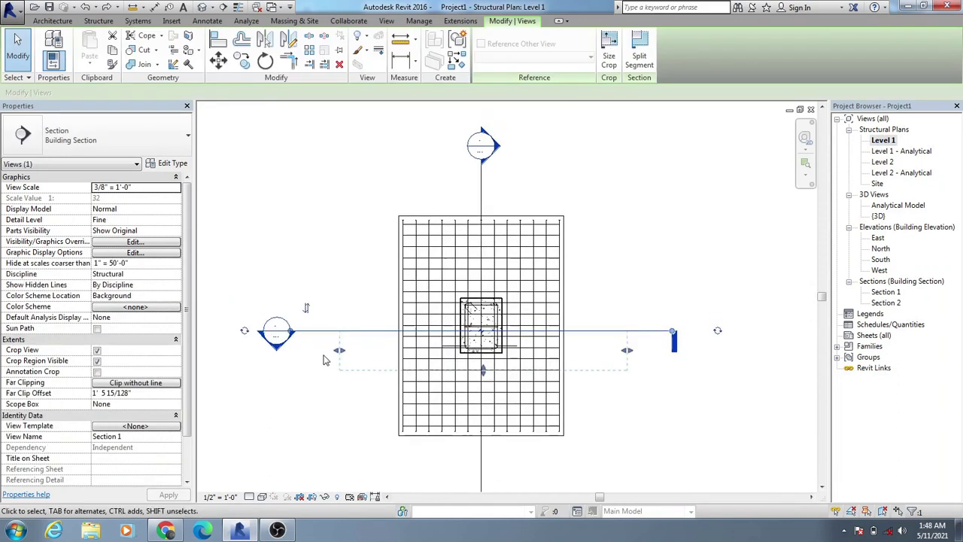
click(307, 310)
Shorten Section 1's far clip to about 5.6 inches, ending between the column's middle and upper bar rows
scroll(451, 301, up, 4)
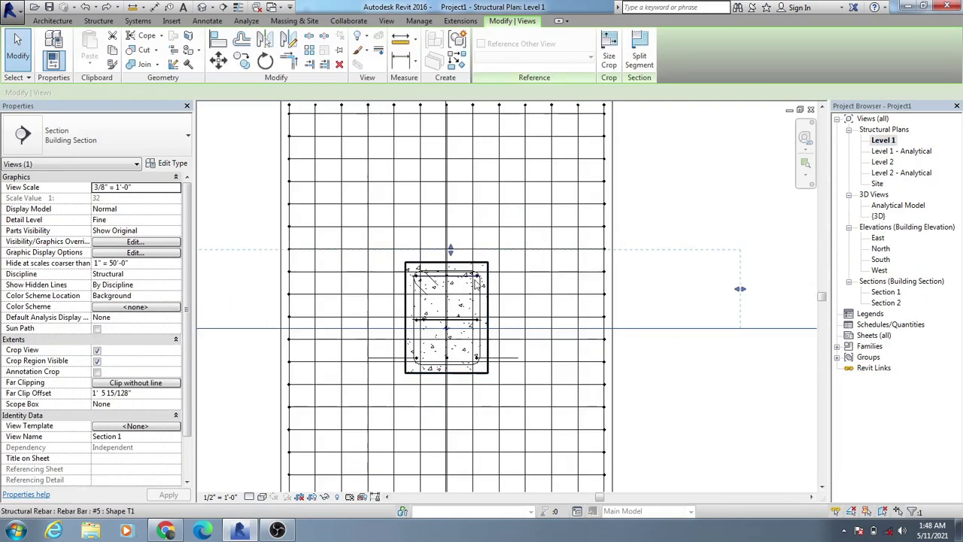
scroll(457, 253, down, 1)
drag(457, 253, 455, 304)
scroll(454, 304, down, 2)
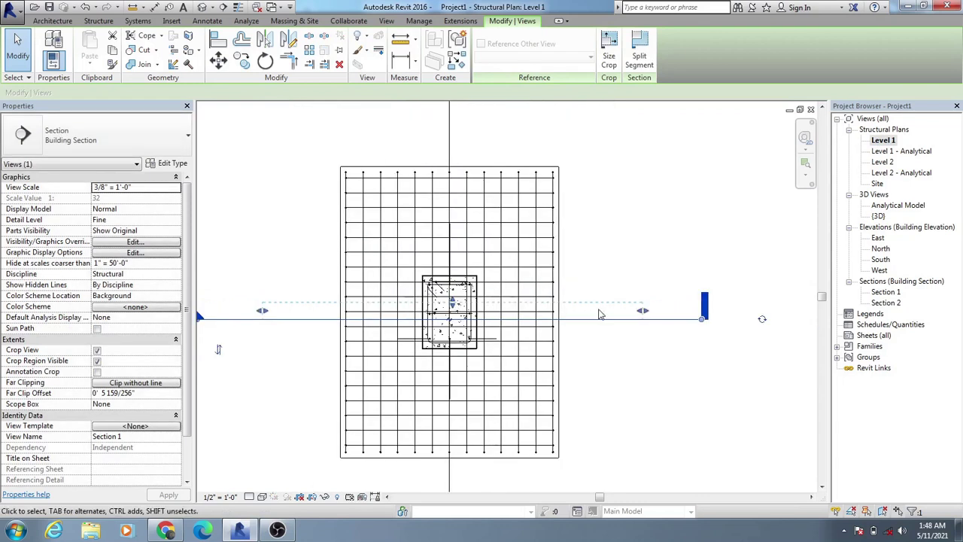
scroll(337, 296, up, 2)
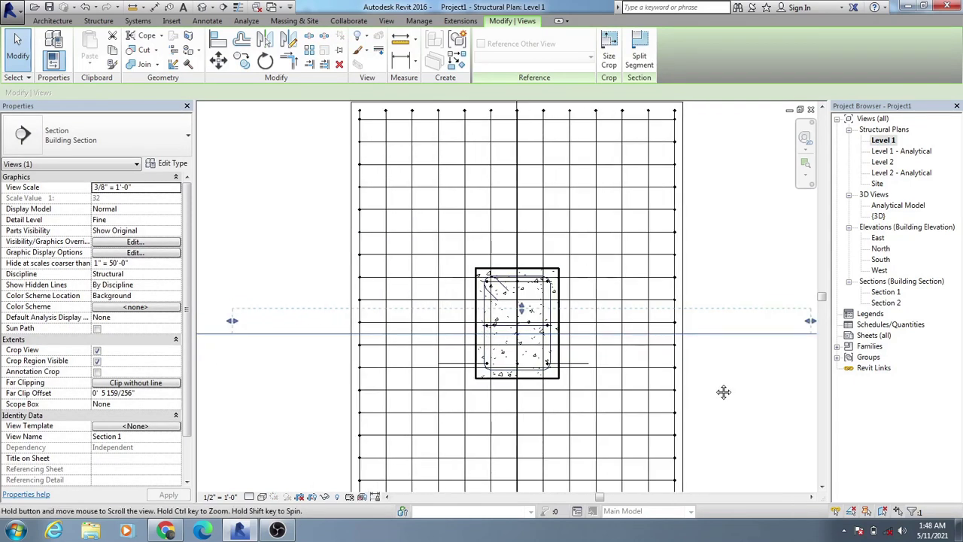
scroll(725, 391, down, 2)
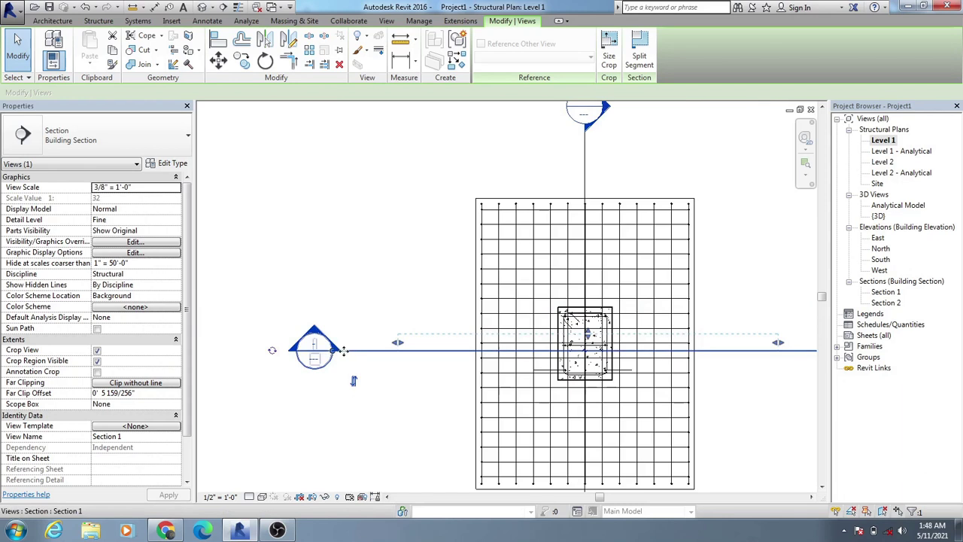
In Section 1, extend the left Shape 17A bar down to the footing's bottom mesh and shift it to the column's right side
double_click(888, 292)
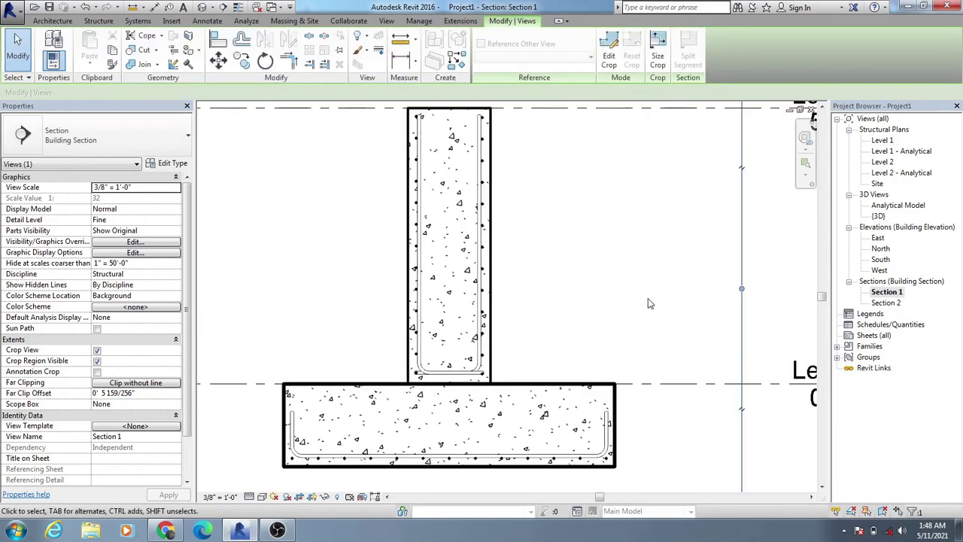
scroll(631, 315, down, 1)
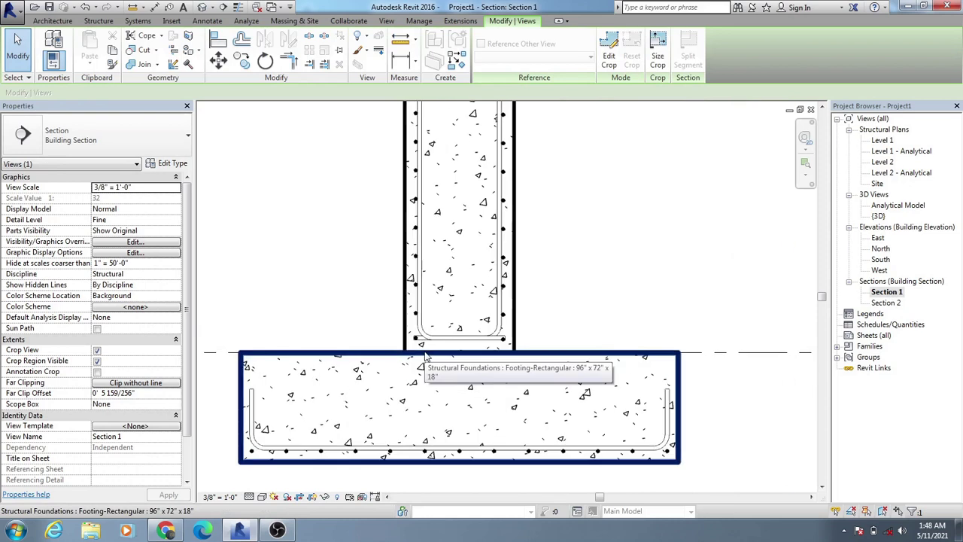
scroll(410, 352, up, 2)
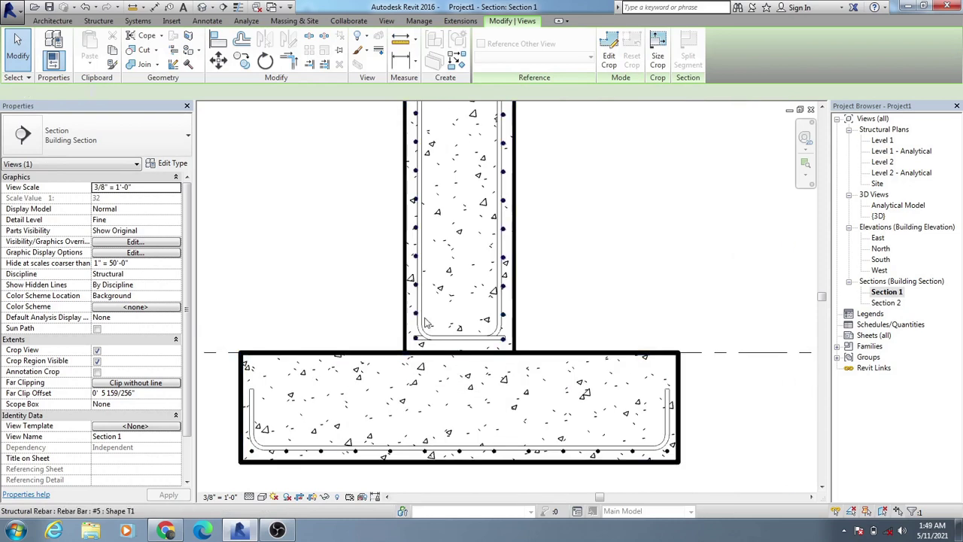
click(426, 324)
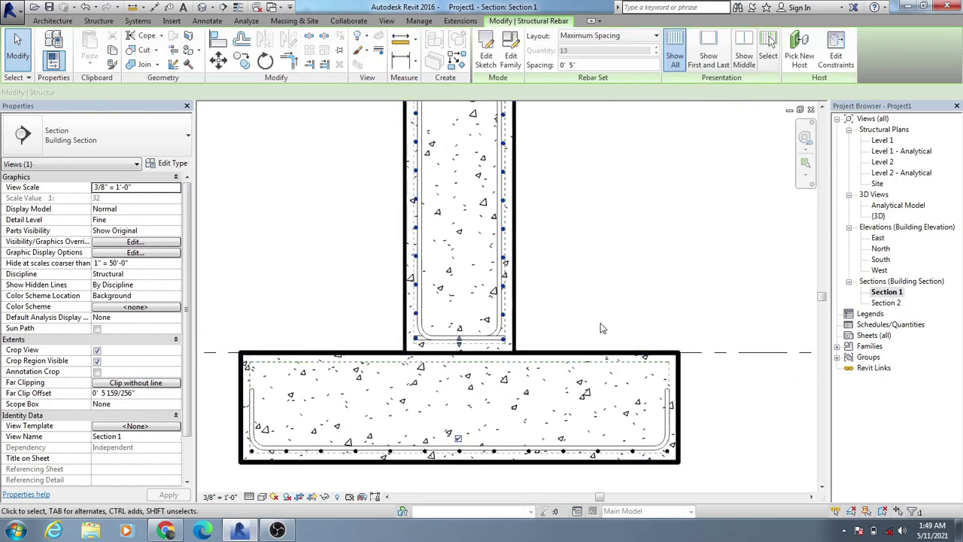
click(420, 315)
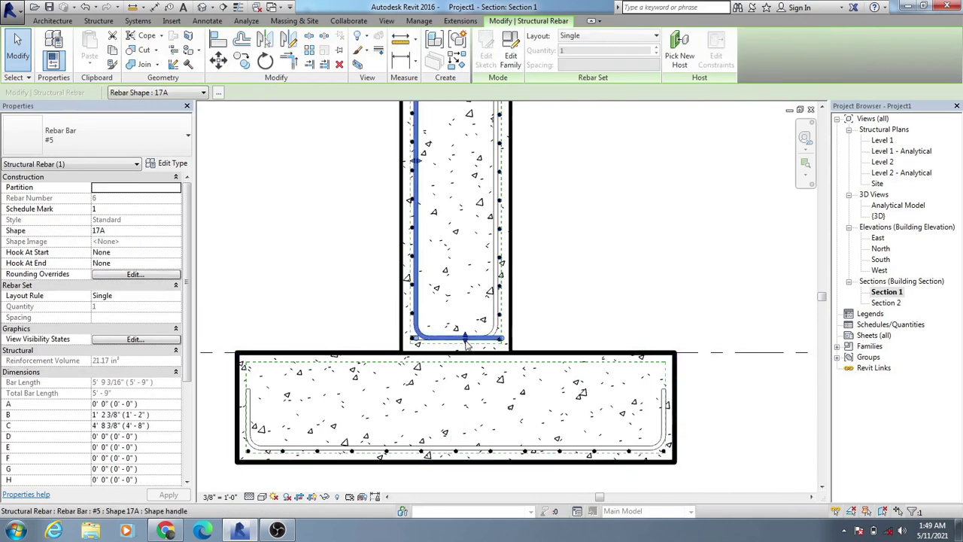
drag(466, 343, 462, 444)
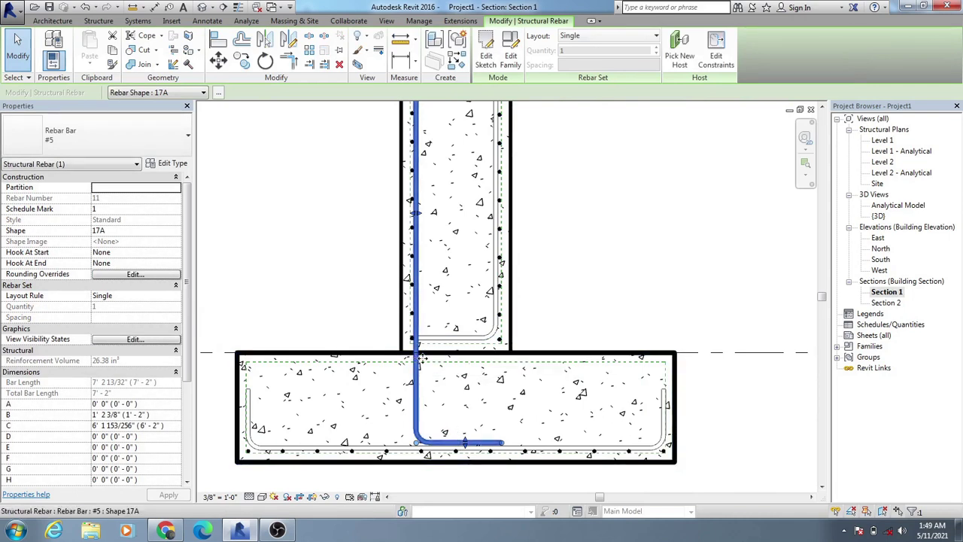
drag(417, 360, 496, 363)
key(Escape)
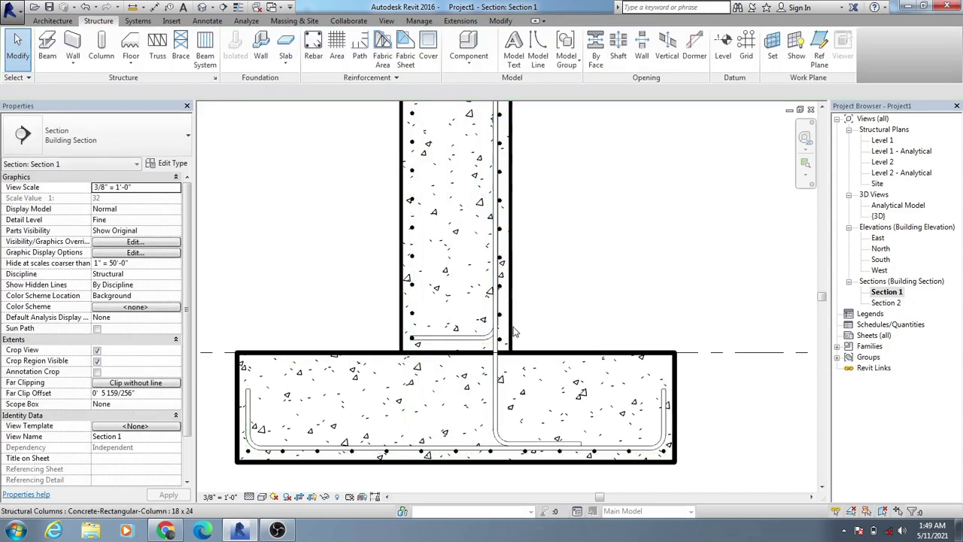
Extend the other Shape 17A bar down to the footing's bottom mesh and shift it to the column's left side
click(454, 338)
click(559, 328)
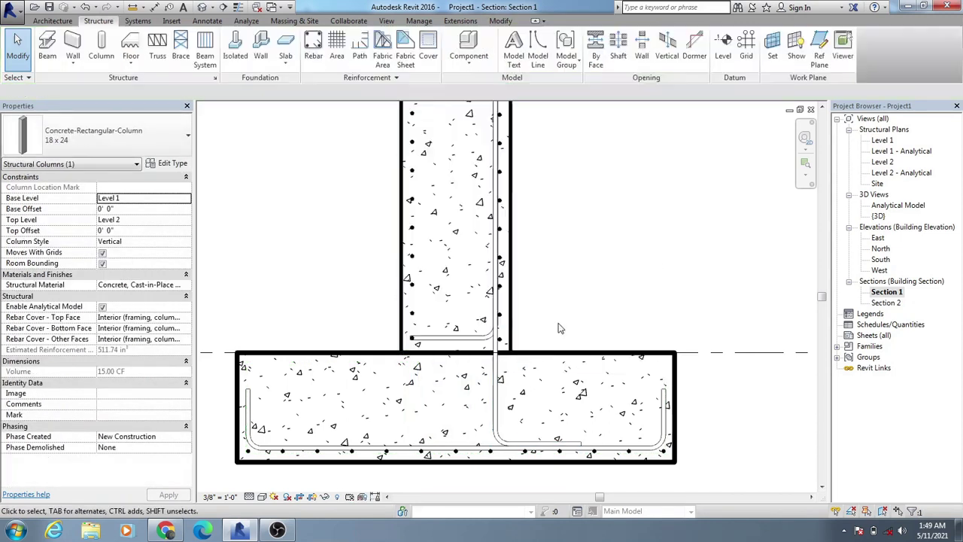
click(475, 338)
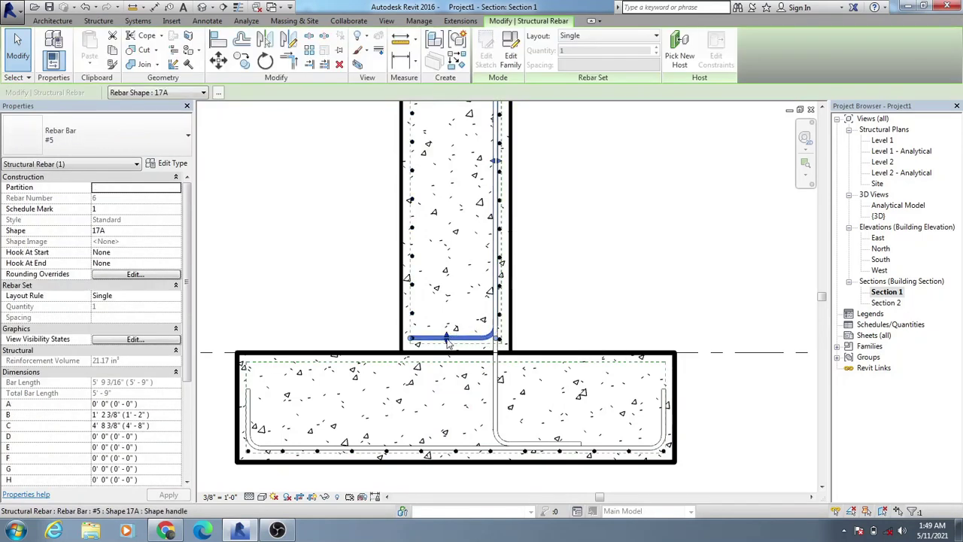
drag(447, 339, 391, 446)
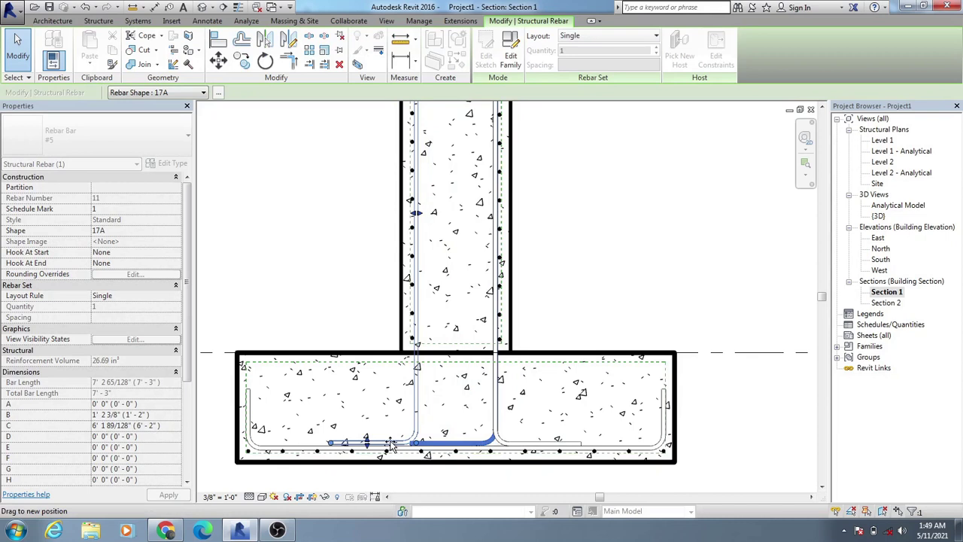
drag(391, 446, 391, 446)
click(594, 276)
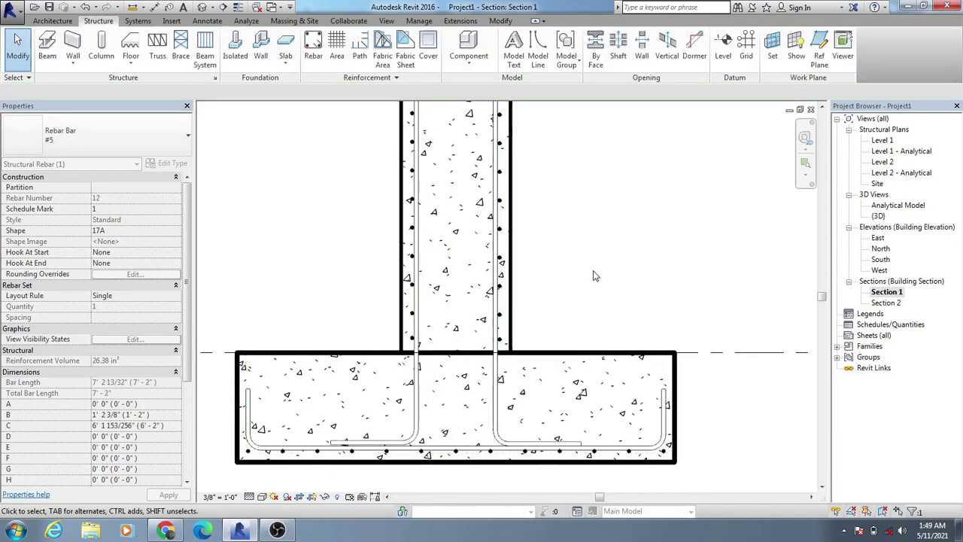
Check the bars and their bottom legs in the footing in Section 1 and Section 2
scroll(595, 275, down, 1)
scroll(594, 276, down, 2)
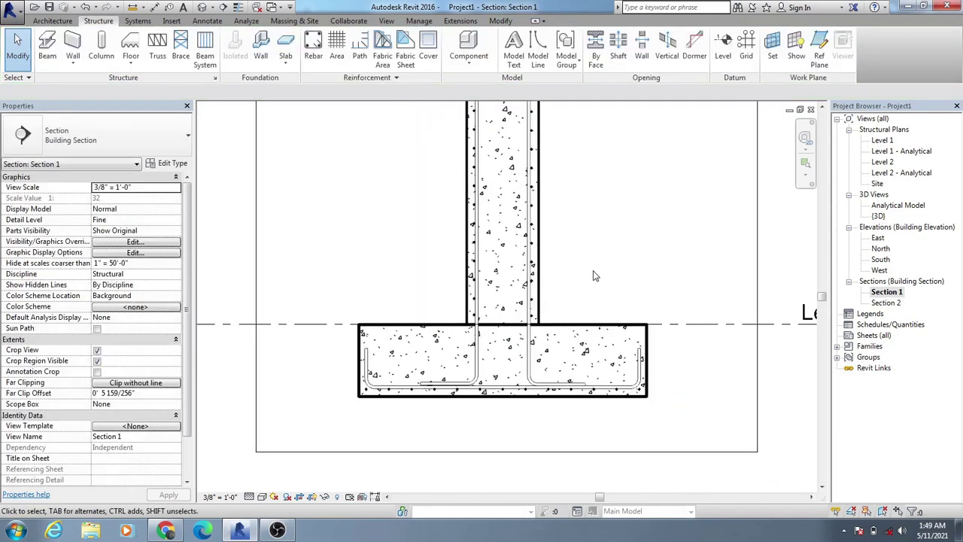
middle_drag(563, 308, 554, 315)
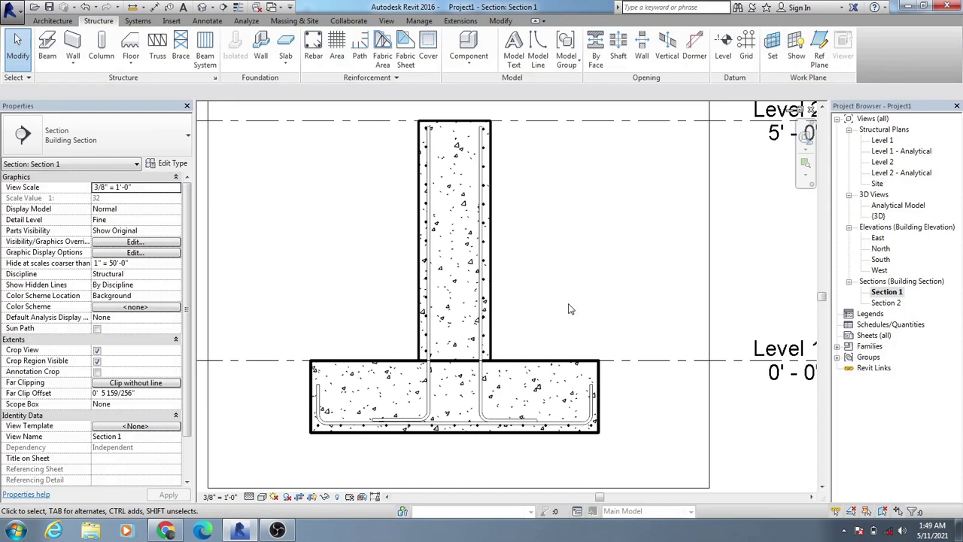
middle_drag(668, 277, 663, 285)
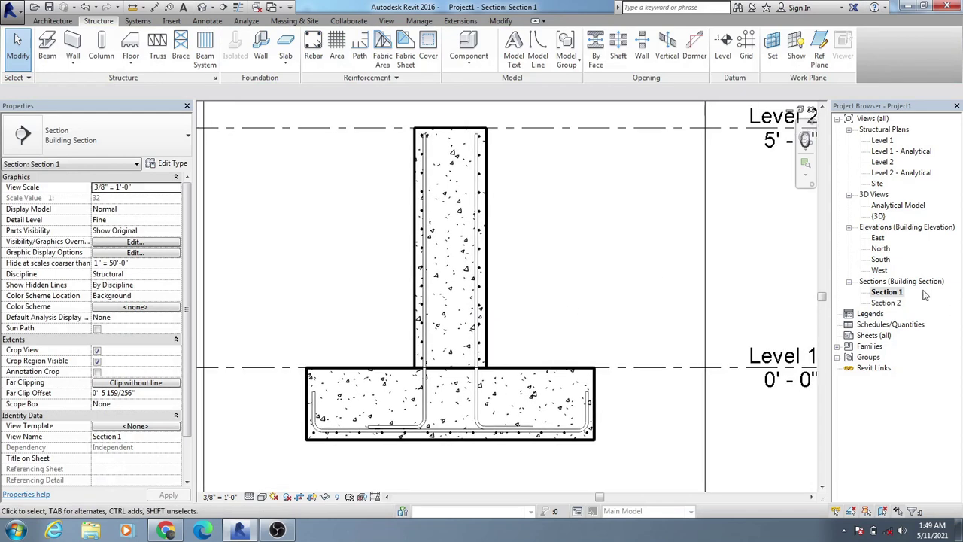
double_click(888, 303)
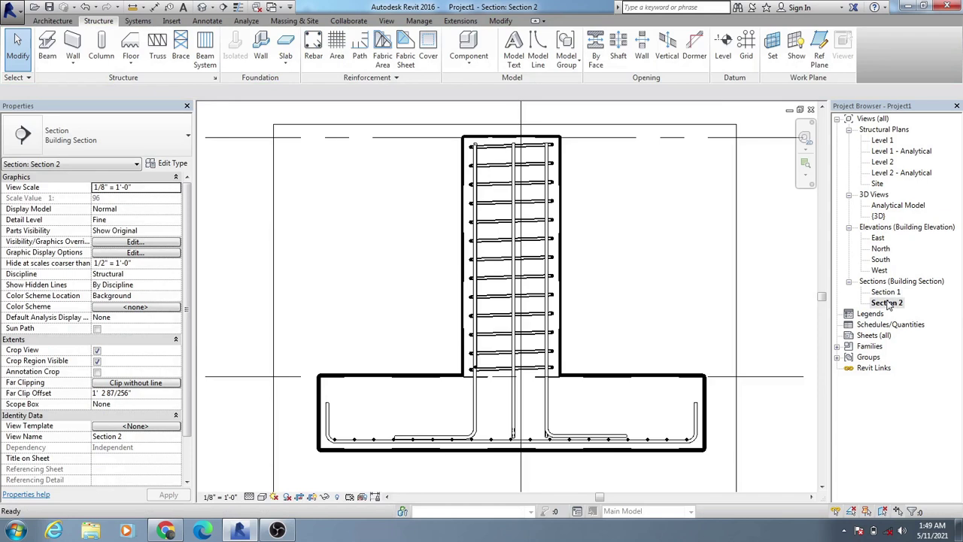
In the Level 1 plan, move the Section 1 line up between the column's middle and upper bar rows
double_click(882, 141)
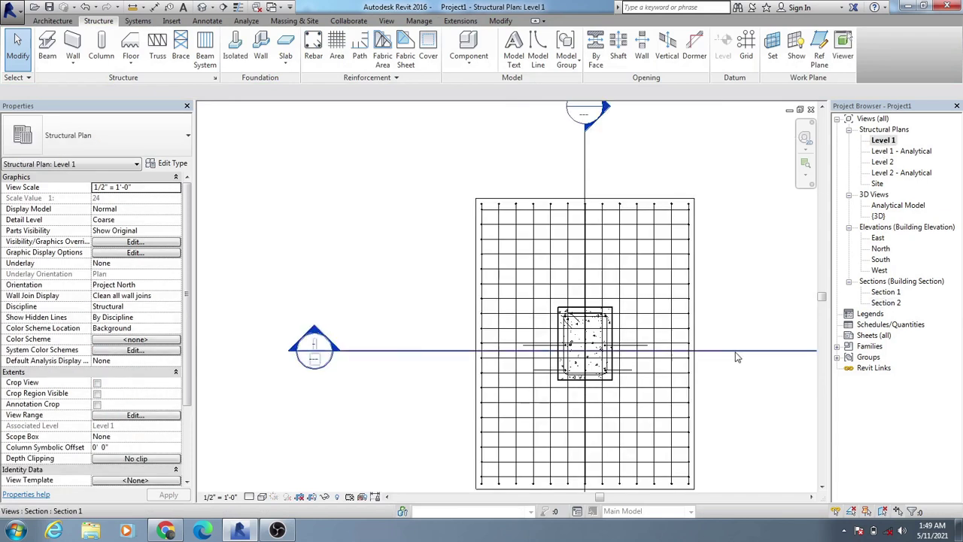
middle_drag(735, 354, 366, 363)
click(305, 339)
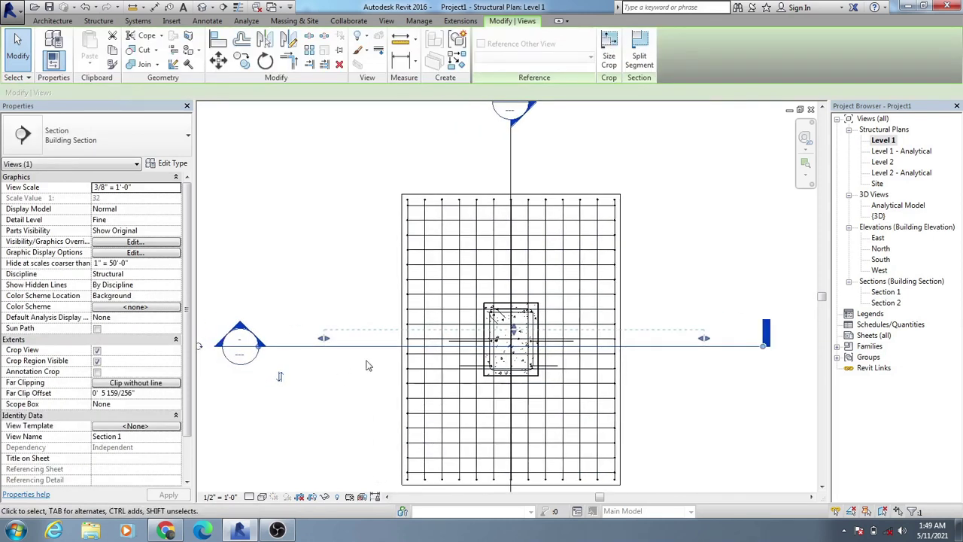
scroll(361, 362, up, 2)
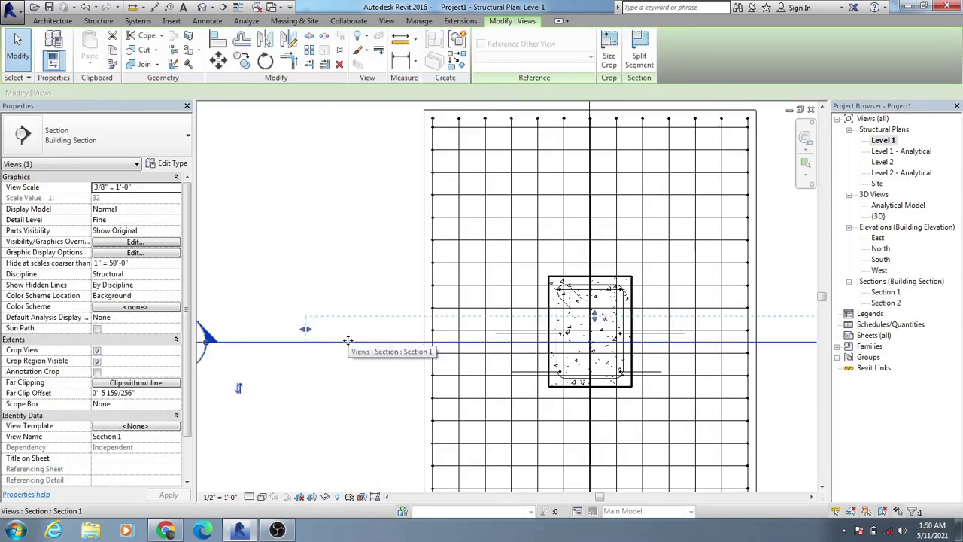
drag(348, 341, 347, 303)
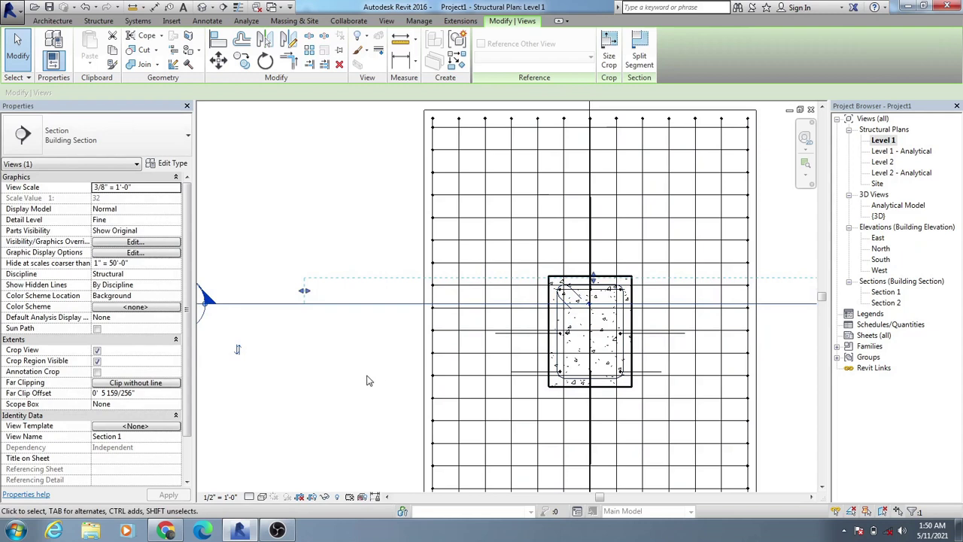
key(Escape)
key(z)
key(f)
In Section 1, extend the right Shape 17A bar of the upper row down to the footing's bottom mesh
double_click(888, 292)
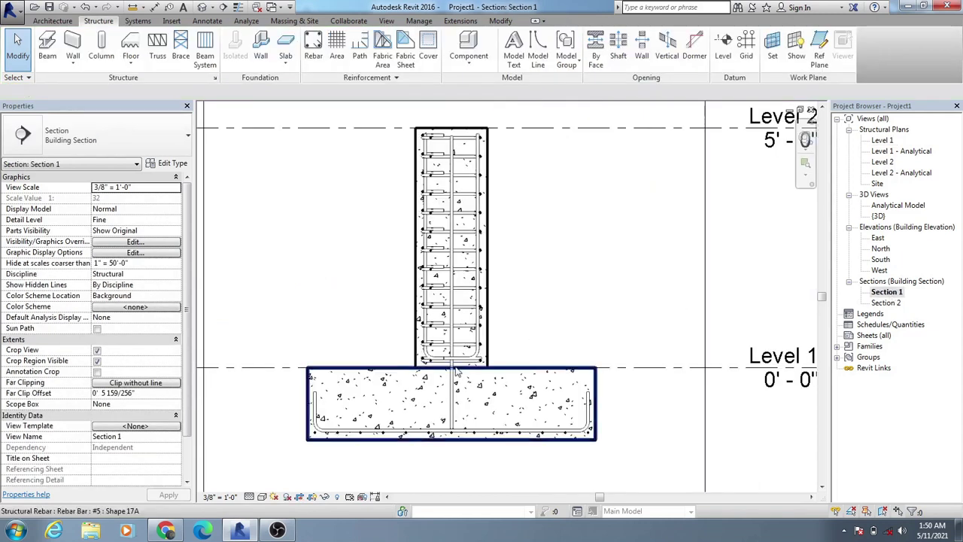
scroll(465, 388, up, 3)
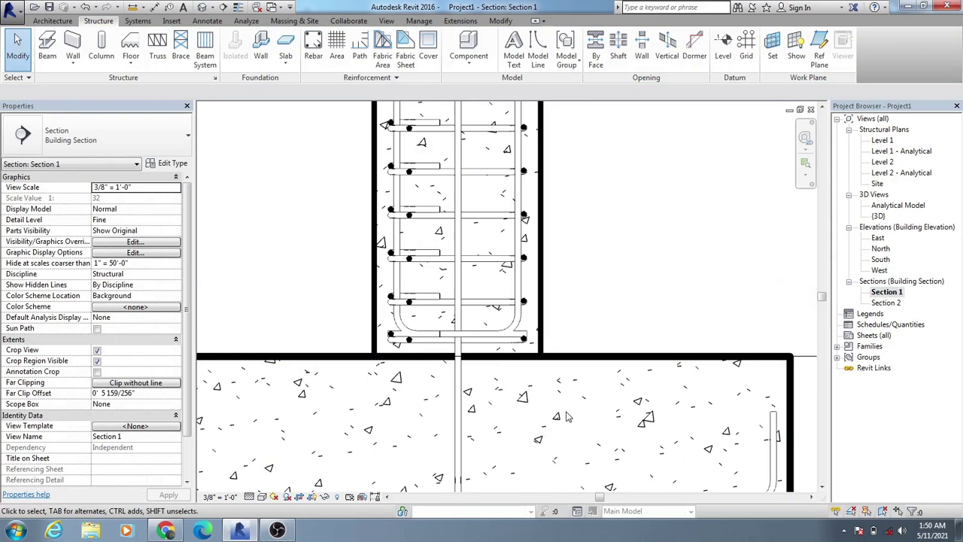
scroll(567, 418, down, 1)
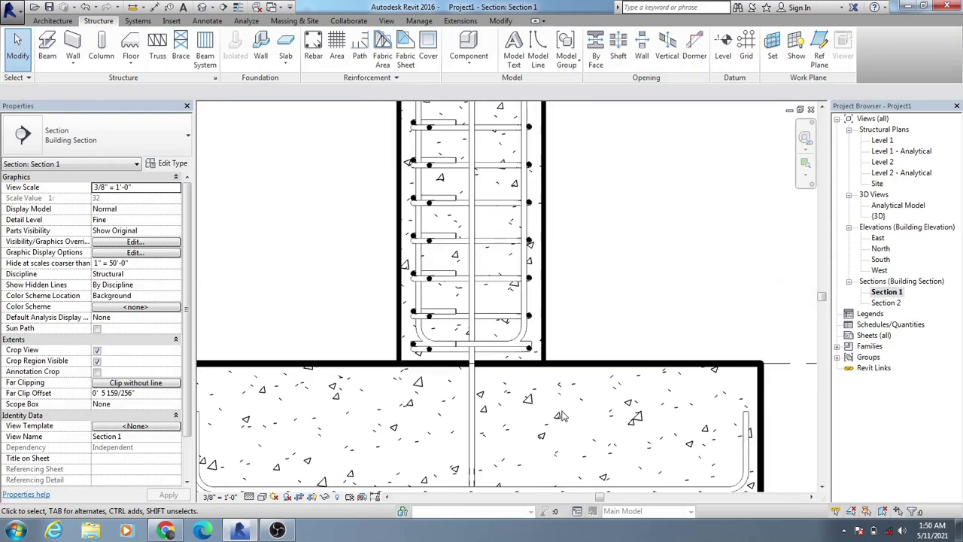
click(527, 307)
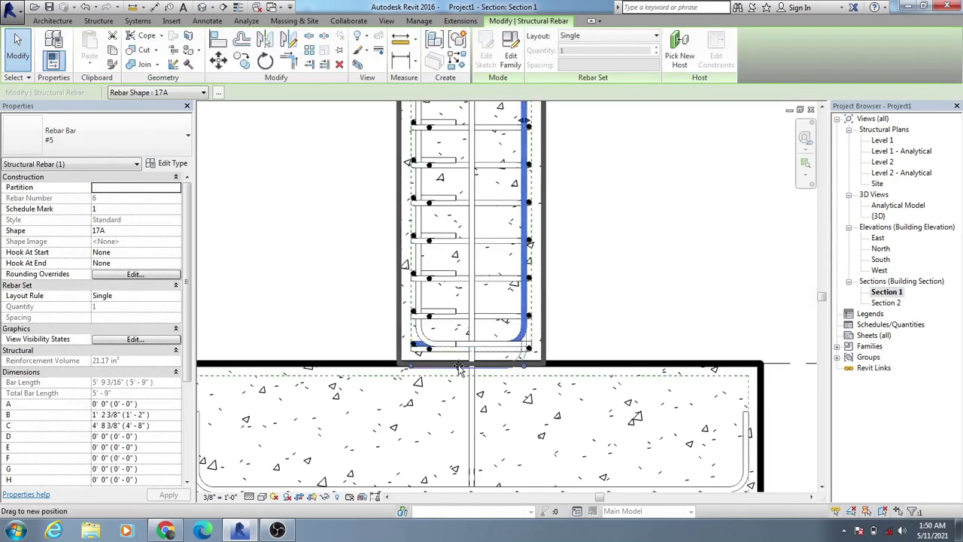
drag(459, 369, 454, 474)
middle_drag(454, 474, 459, 437)
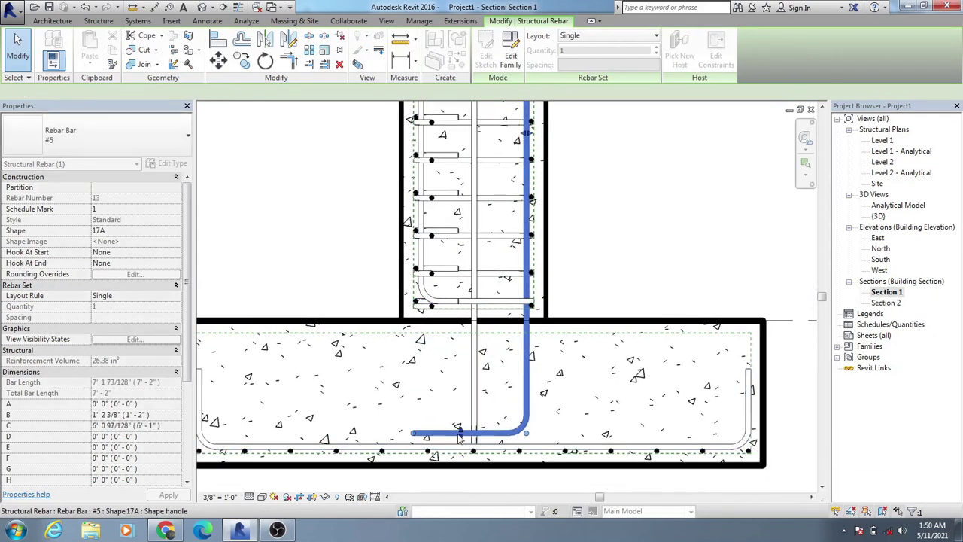
drag(458, 437, 463, 446)
scroll(548, 406, down, 2)
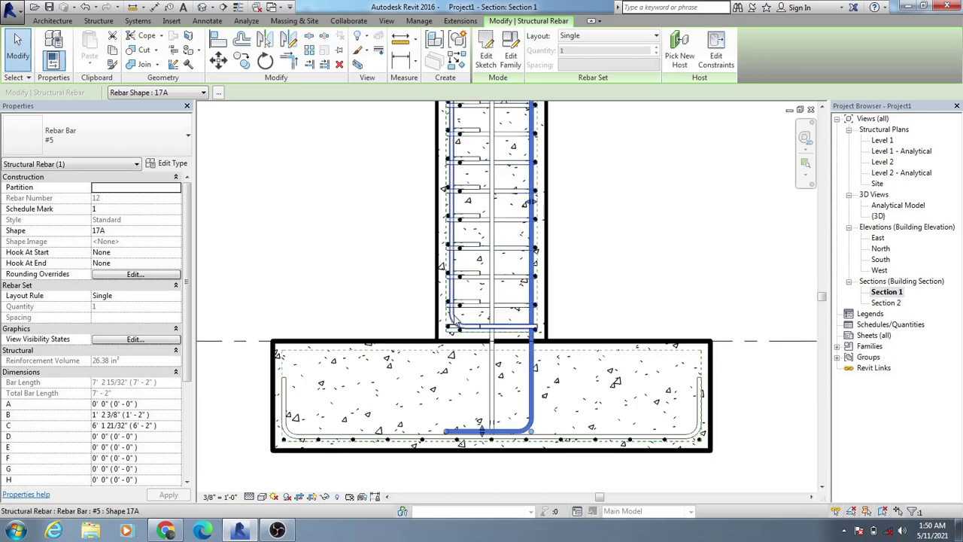
In Section 1, extend the left Shape 17A bar down to the footing's bottom mesh and move it to the column's right side
click(459, 324)
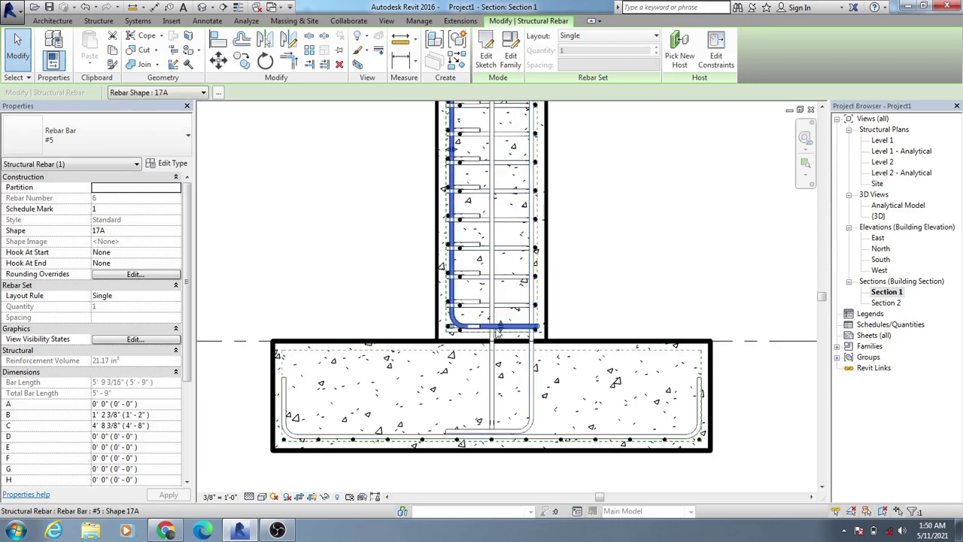
drag(502, 327, 497, 432)
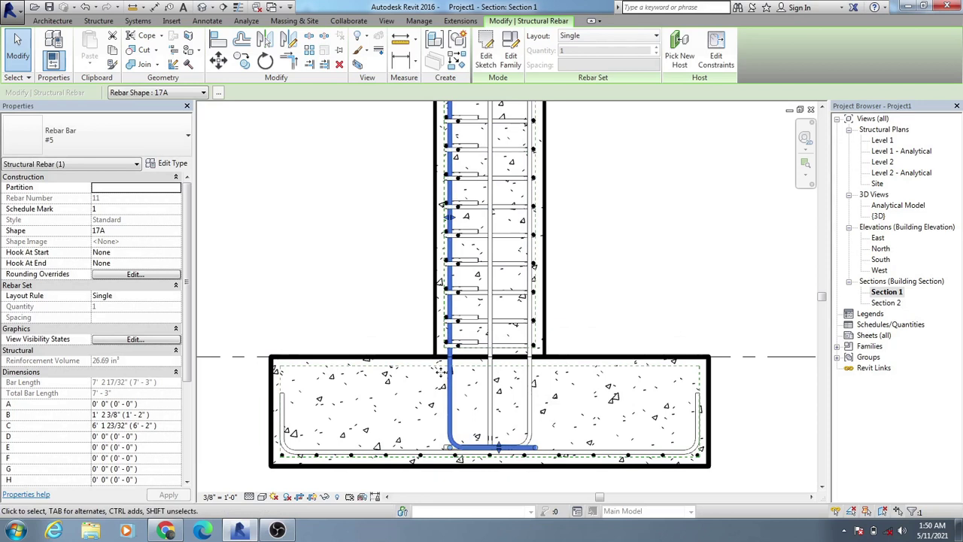
drag(448, 360, 531, 362)
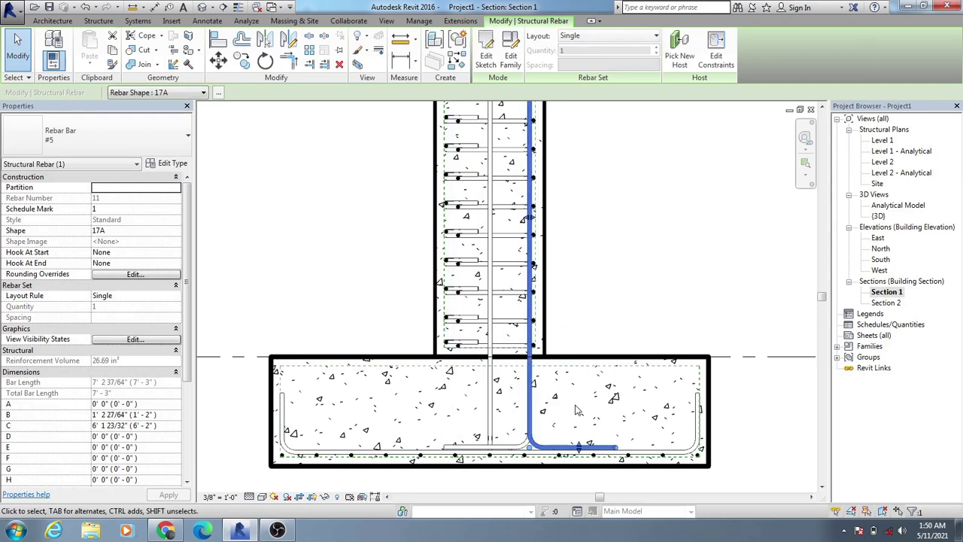
key(Escape)
Move the other Shape 17A bar to the column's left side, just above the bottom mesh, with its leg pointing outward
click(520, 448)
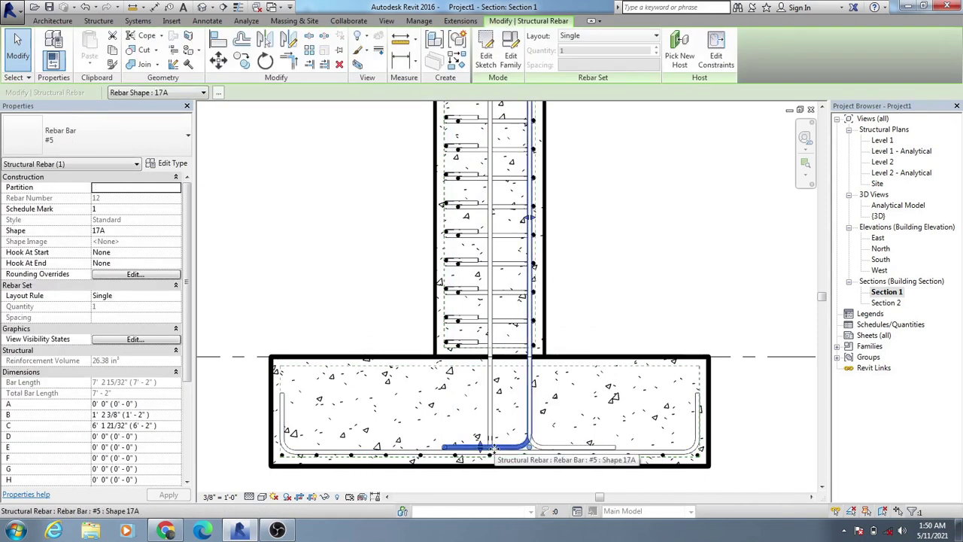
drag(490, 450, 415, 448)
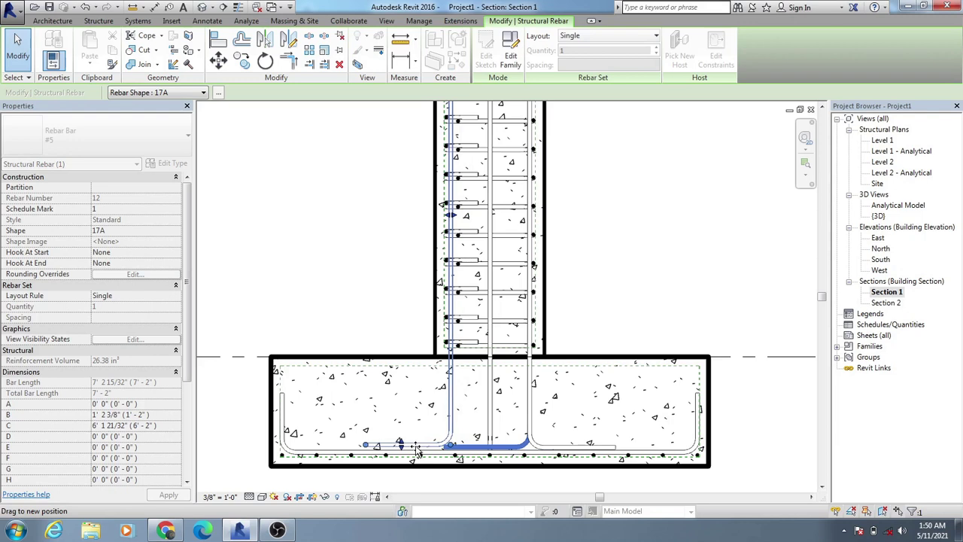
drag(416, 449, 419, 451)
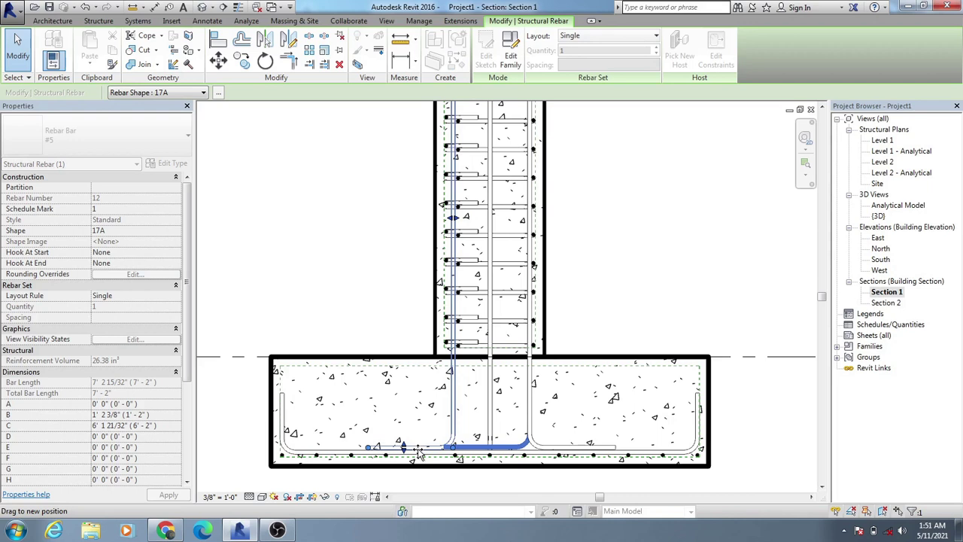
drag(419, 452, 417, 452)
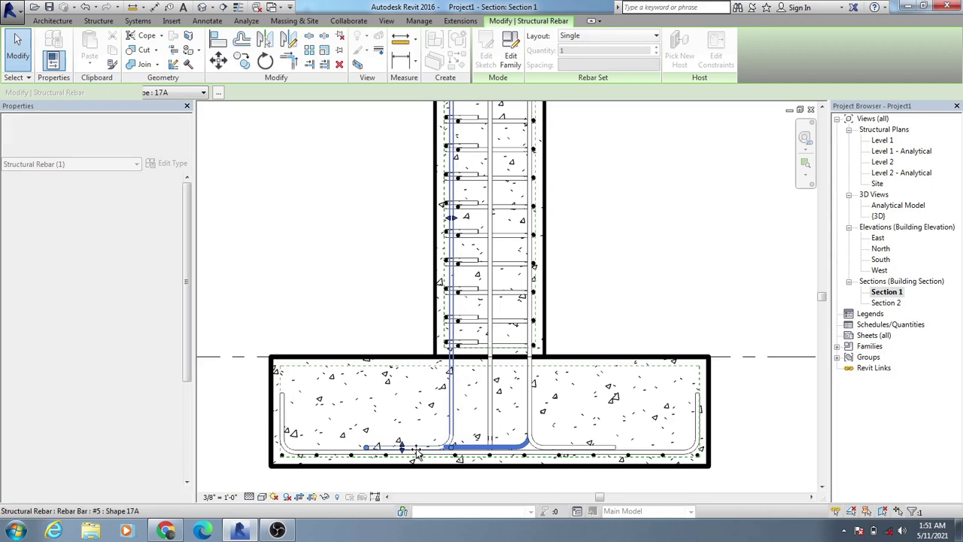
click(665, 268)
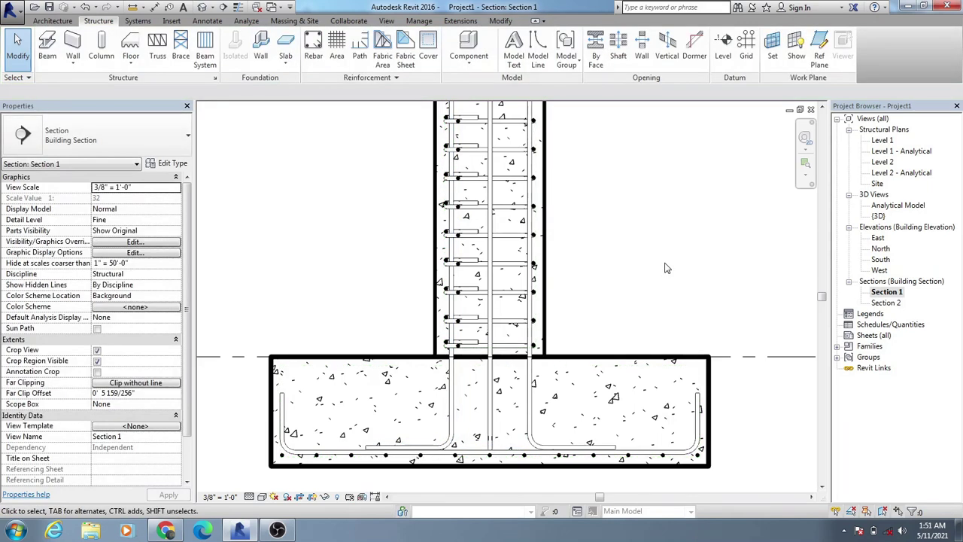
scroll(666, 268, down, 1)
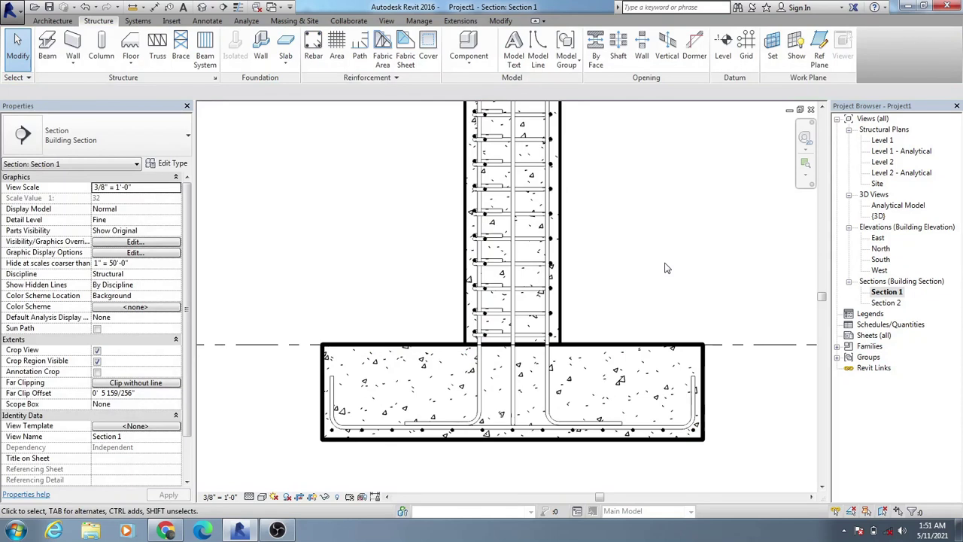
middle_drag(665, 268, 644, 299)
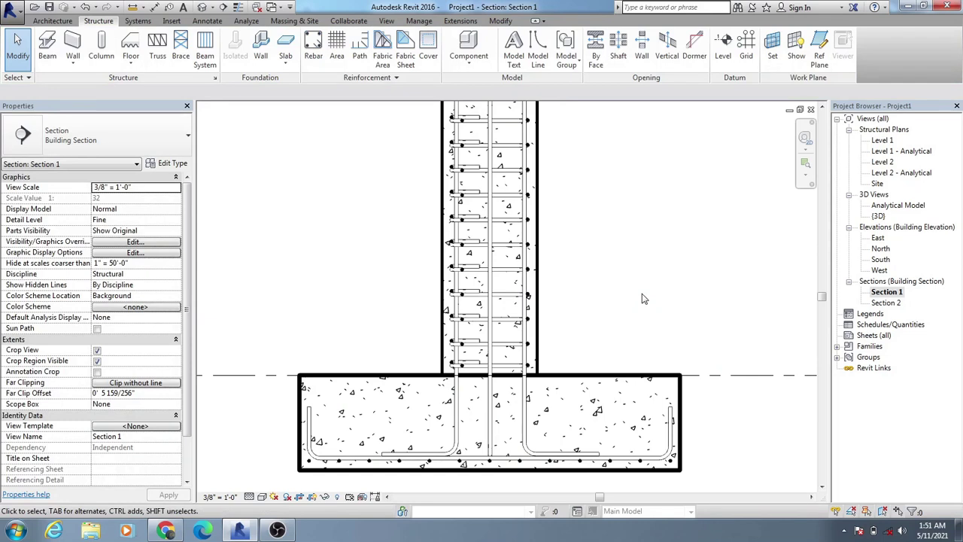
In the Level 1 plan, move the Section 2 line slightly right of the column's middle bars and check the bars in Section 2
double_click(883, 141)
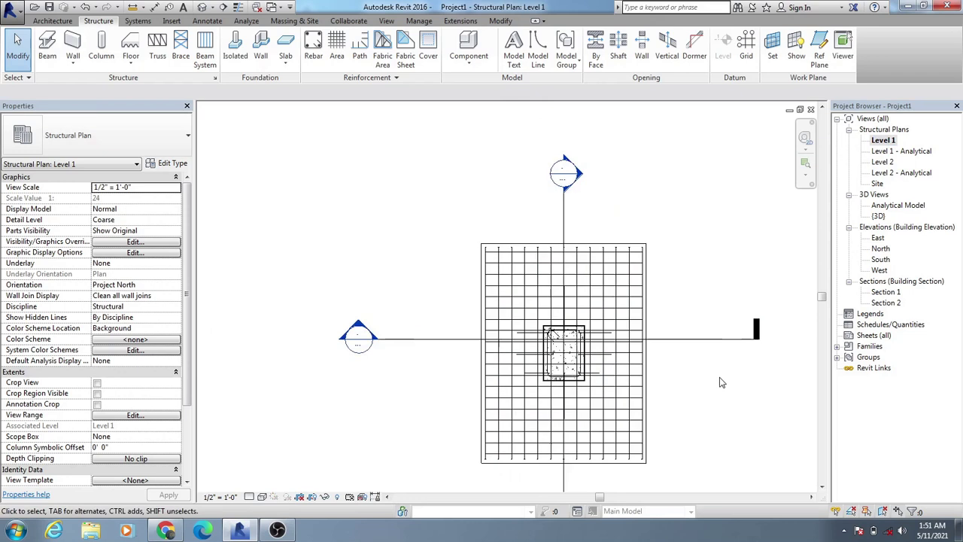
click(439, 342)
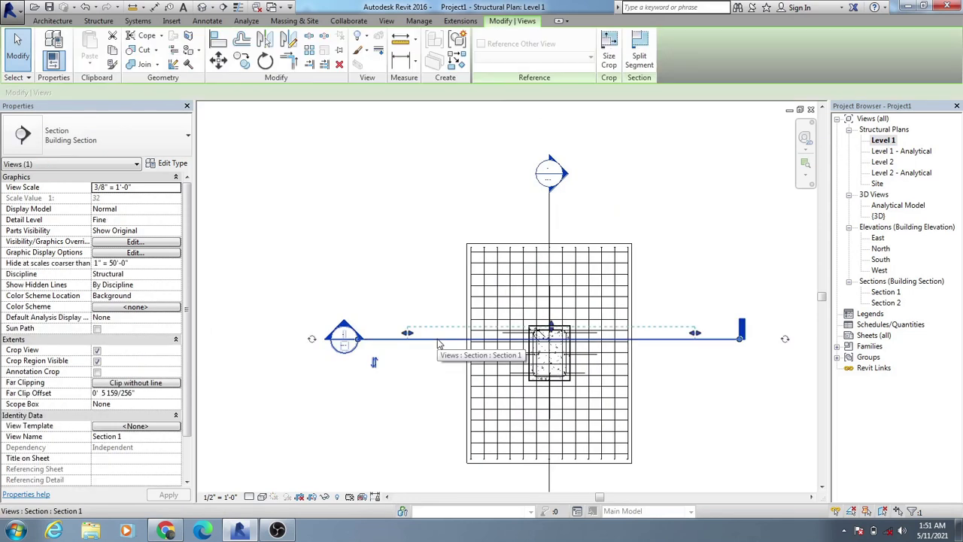
double_click(886, 303)
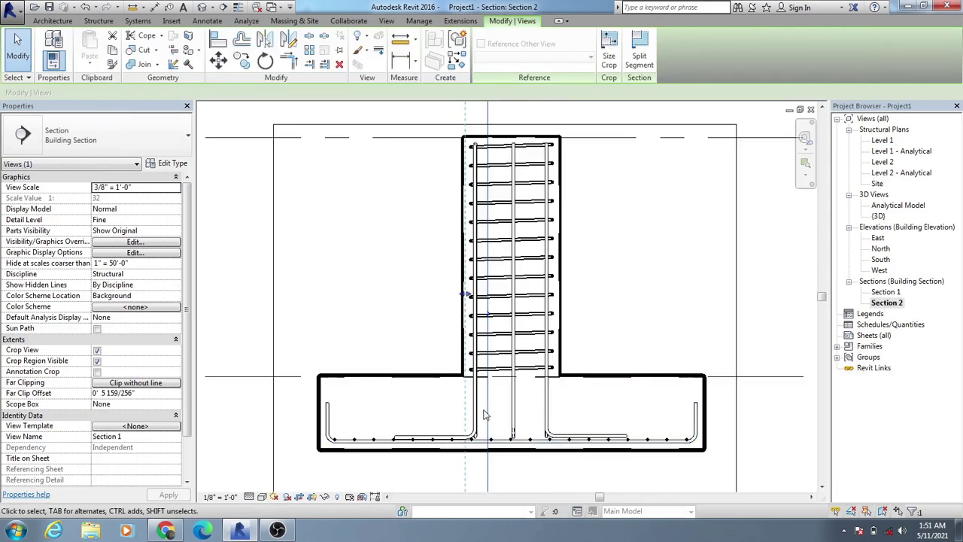
double_click(883, 141)
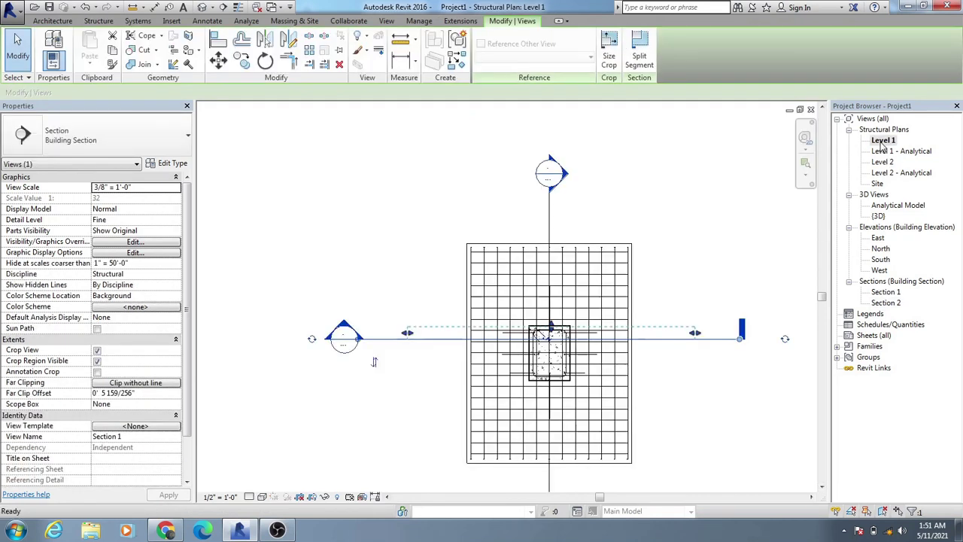
click(548, 218)
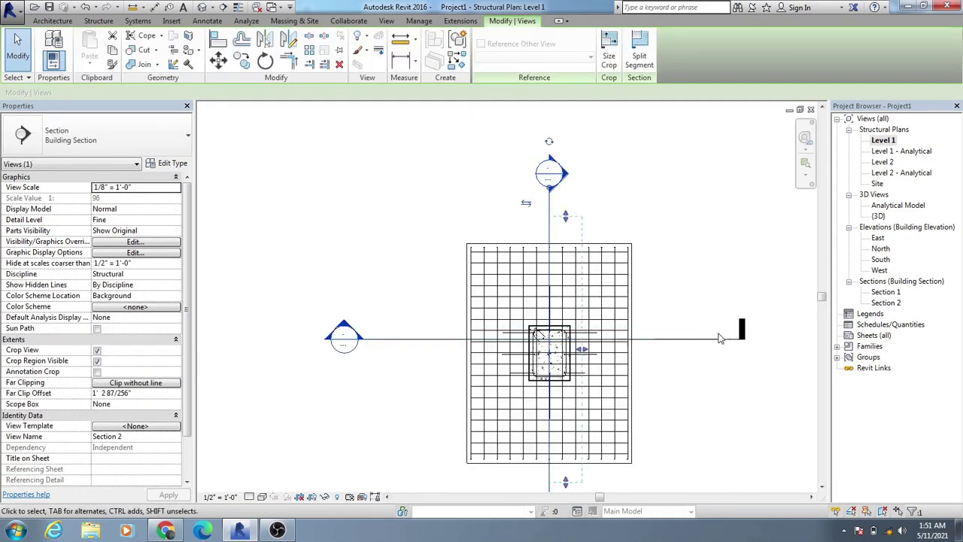
scroll(510, 241, up, 3)
scroll(545, 277, up, 1)
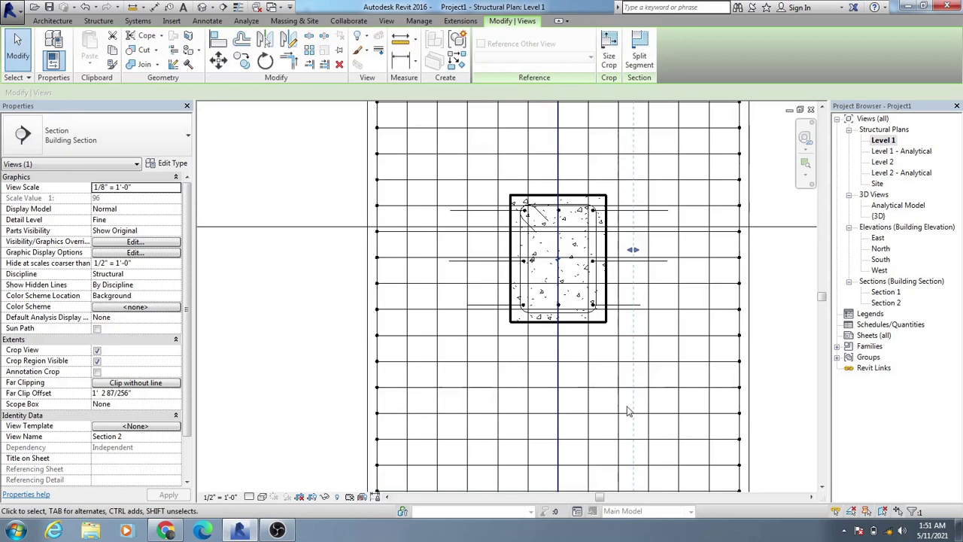
scroll(627, 411, down, 4)
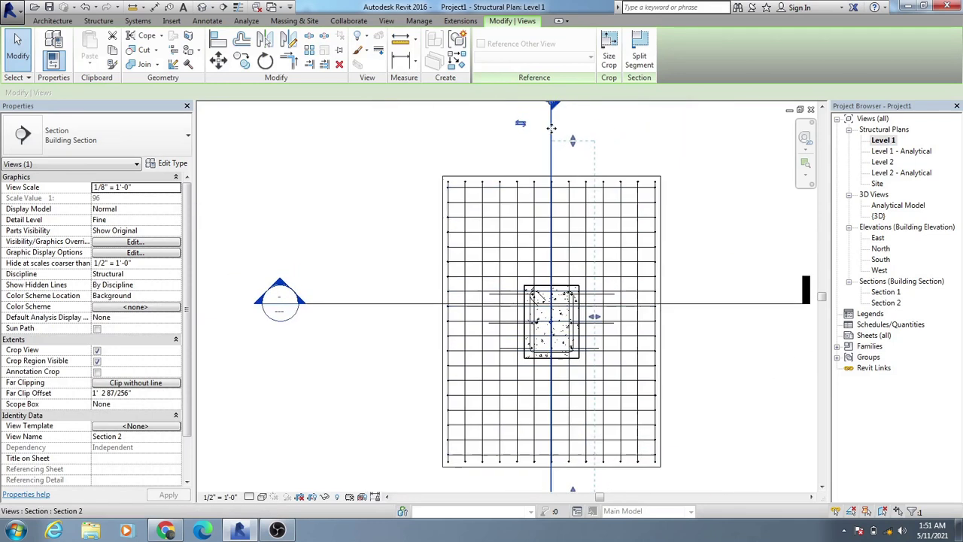
drag(544, 130, 560, 129)
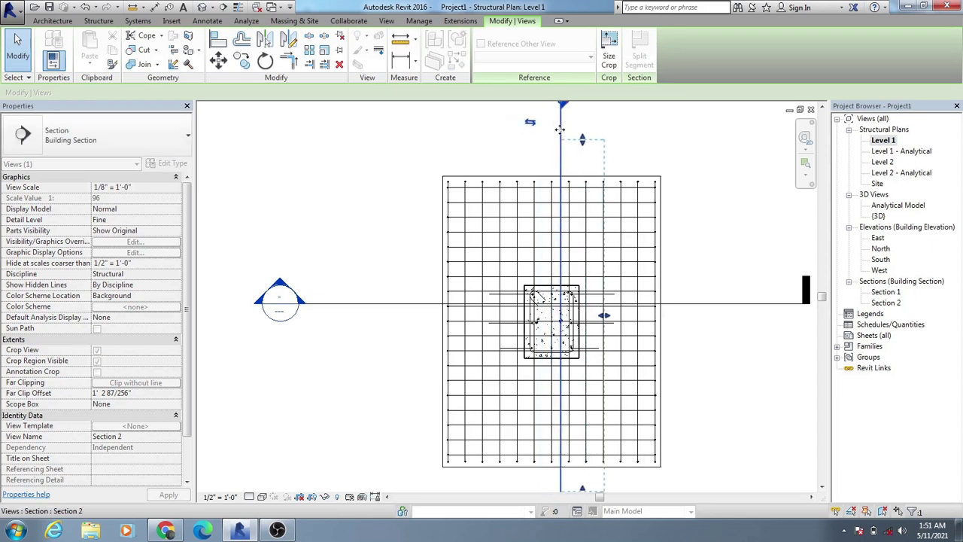
double_click(893, 304)
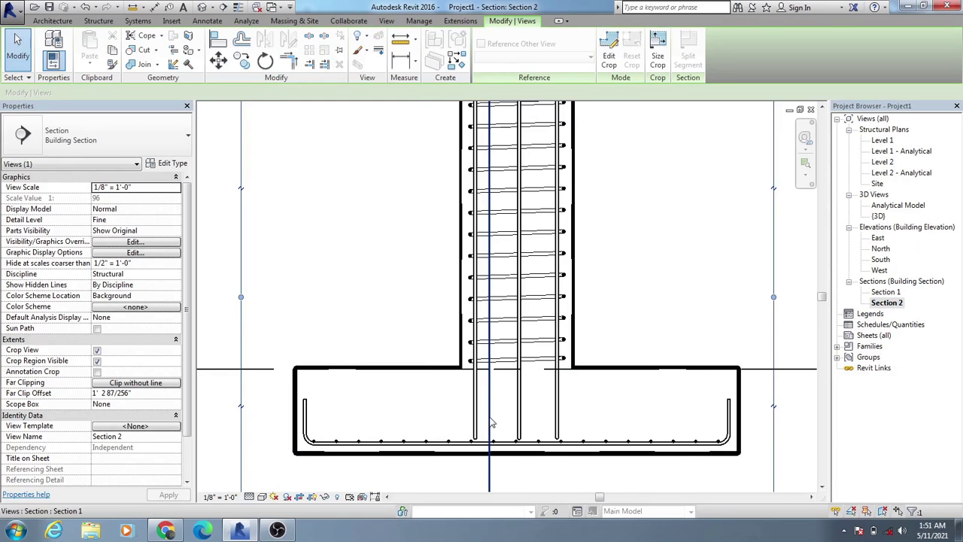
scroll(493, 424, down, 1)
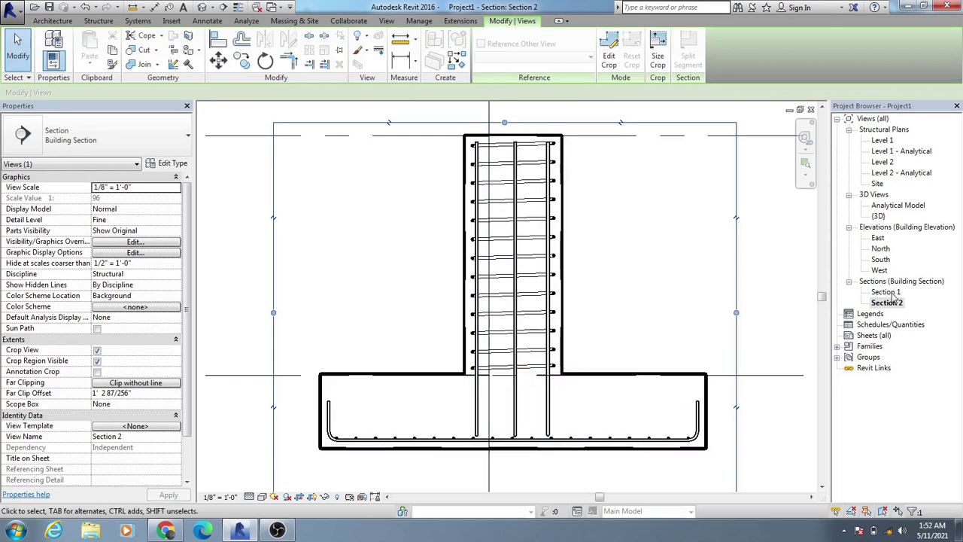
Move the Section 2 line just left of the column's middle bars, flip its viewing direction to the left and view Section 2
double_click(882, 140)
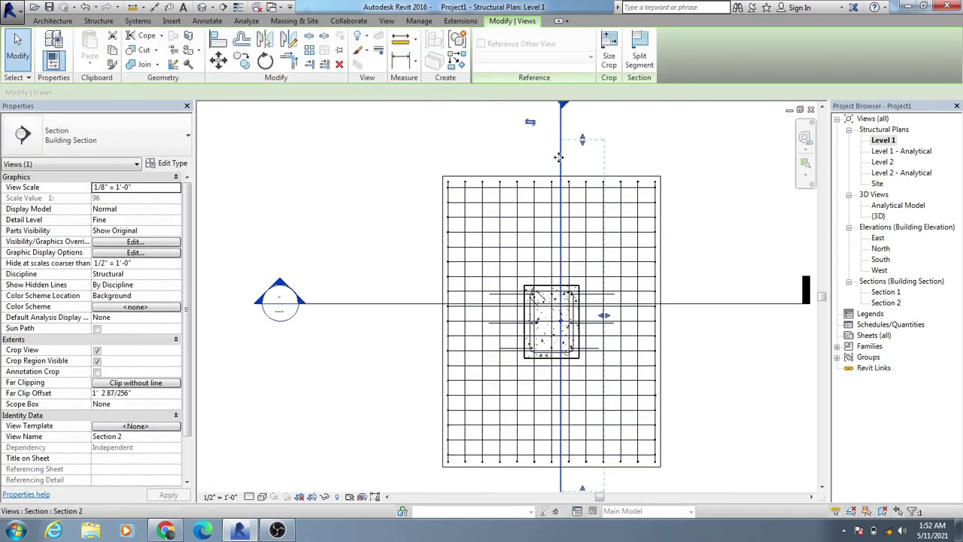
drag(551, 156, 546, 160)
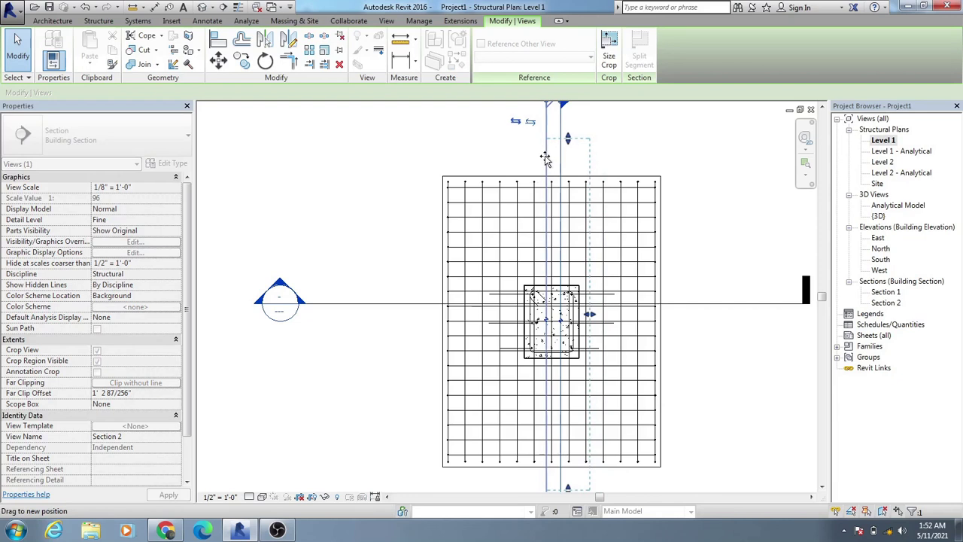
click(517, 122)
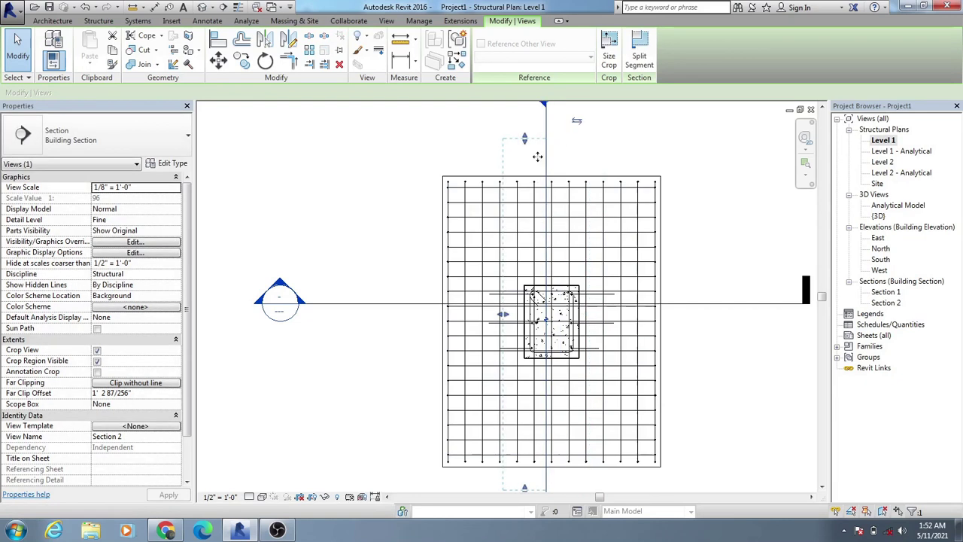
double_click(896, 304)
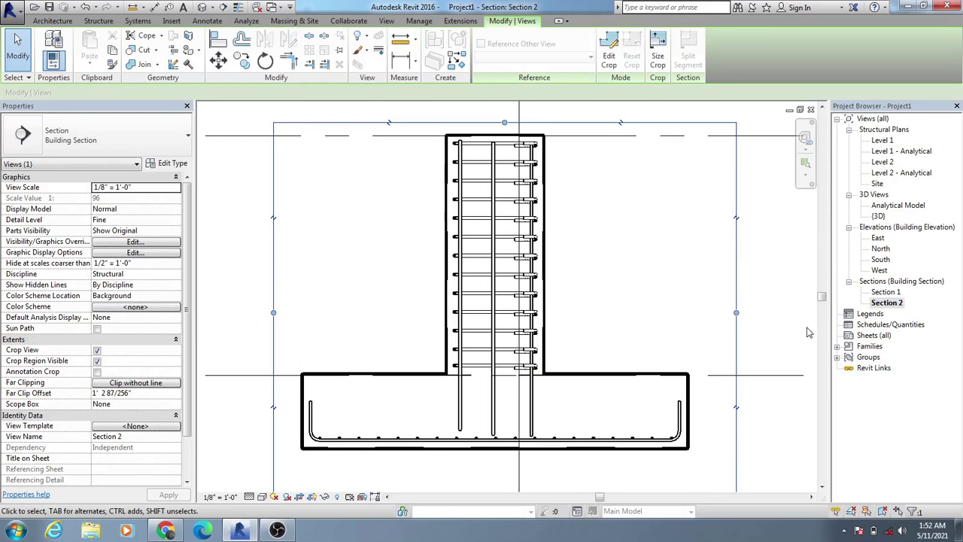
Move the Section 2 line right of the middle bars, shorten its far clip offset to about 5 inches and view Section 2
double_click(882, 140)
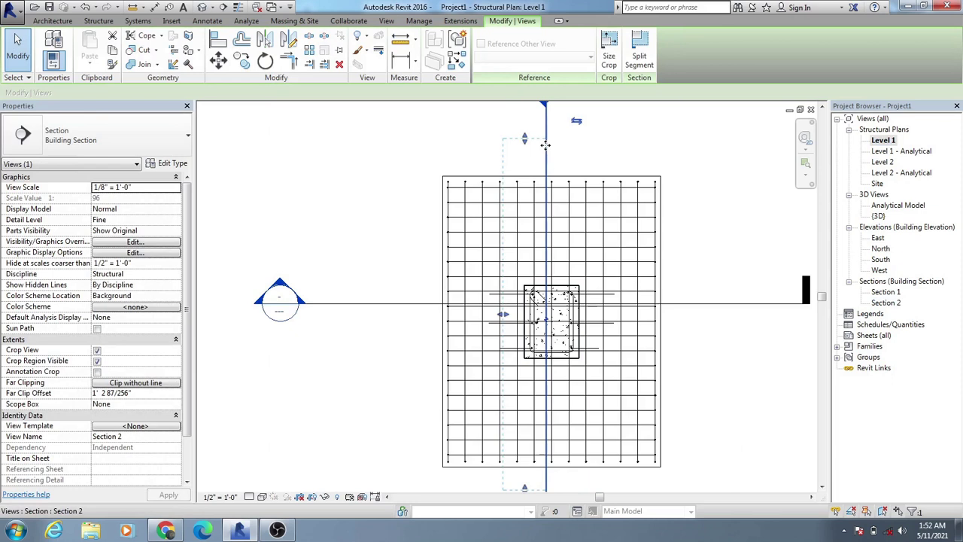
drag(553, 145, 557, 147)
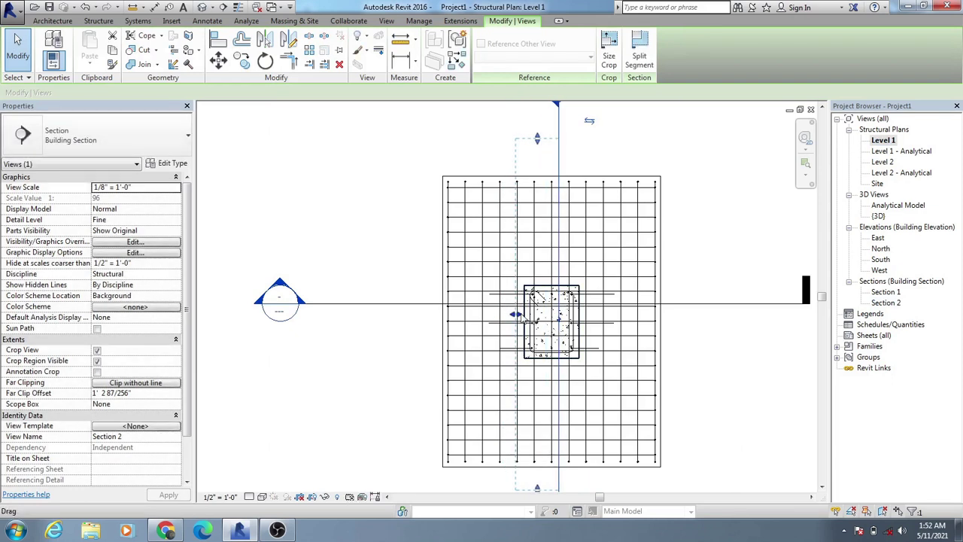
drag(516, 315, 544, 315)
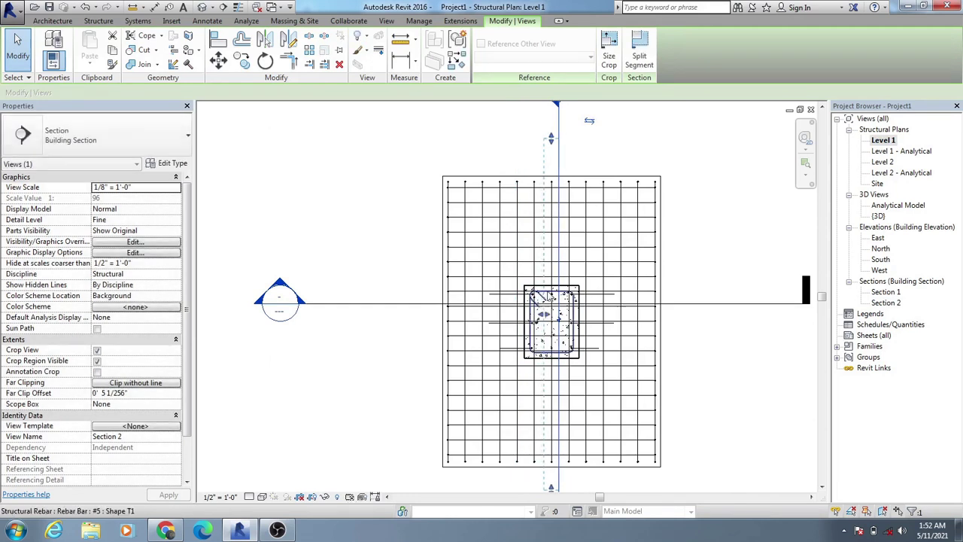
double_click(889, 304)
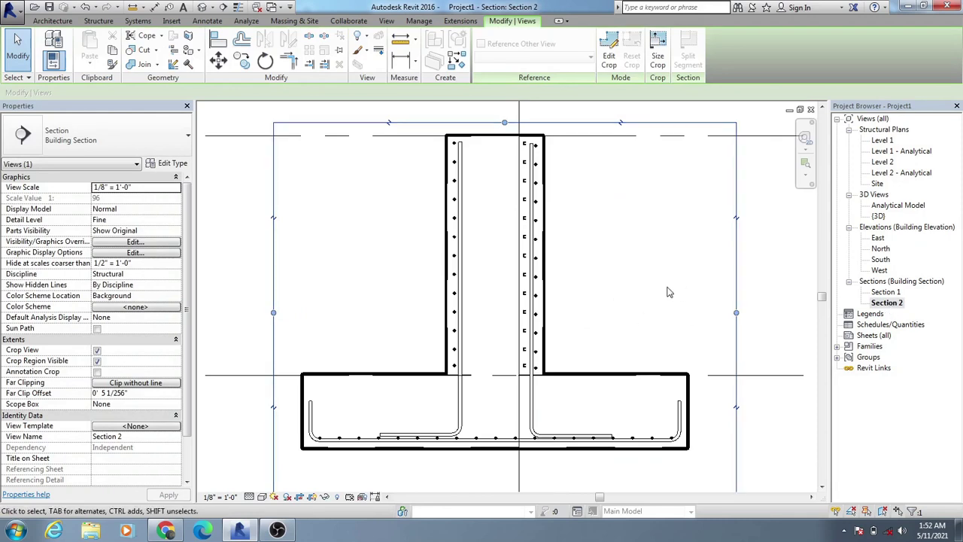
key(Escape)
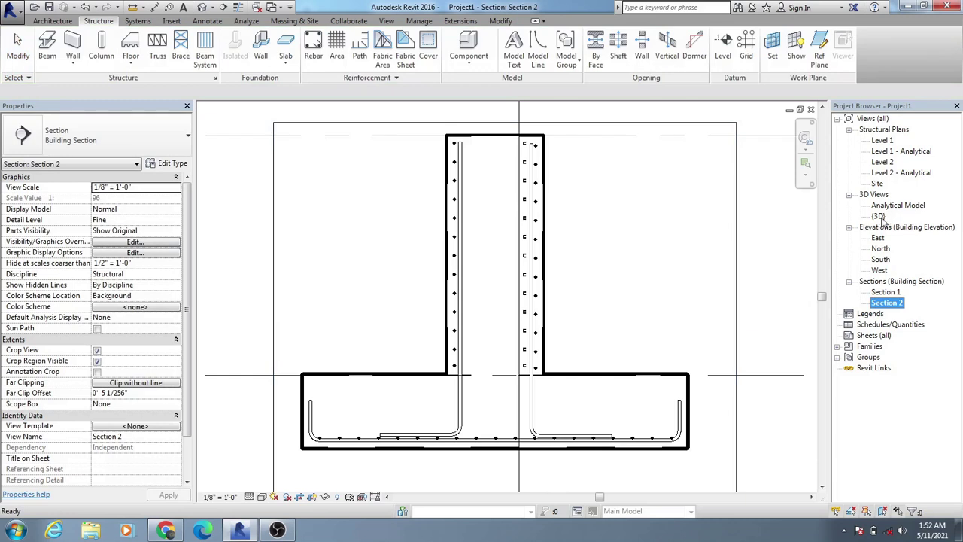
Examine the column bars, ties and footing mesh in the 3D view from several angles, then return to the Level 1 plan
double_click(879, 217)
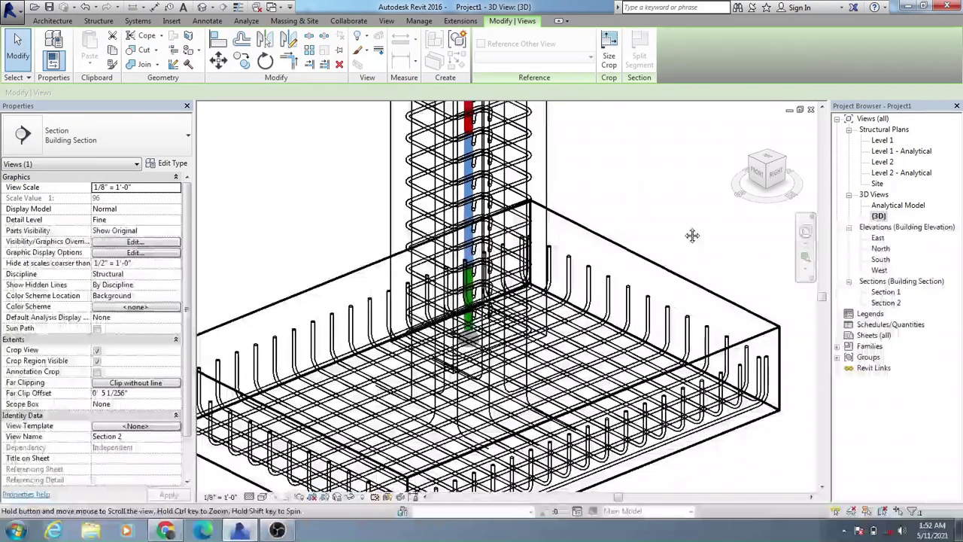
scroll(691, 235, down, 3)
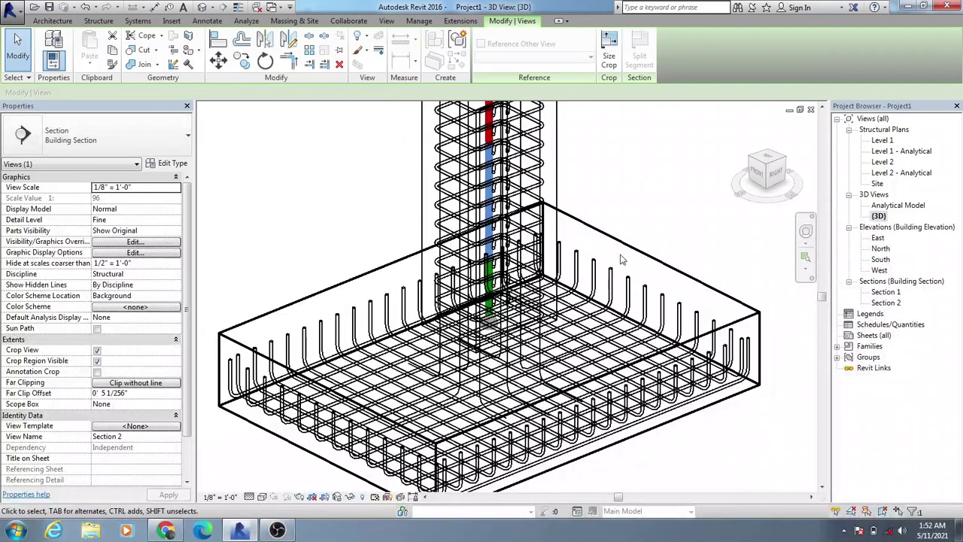
scroll(622, 260, up, 3)
scroll(619, 387, down, 3)
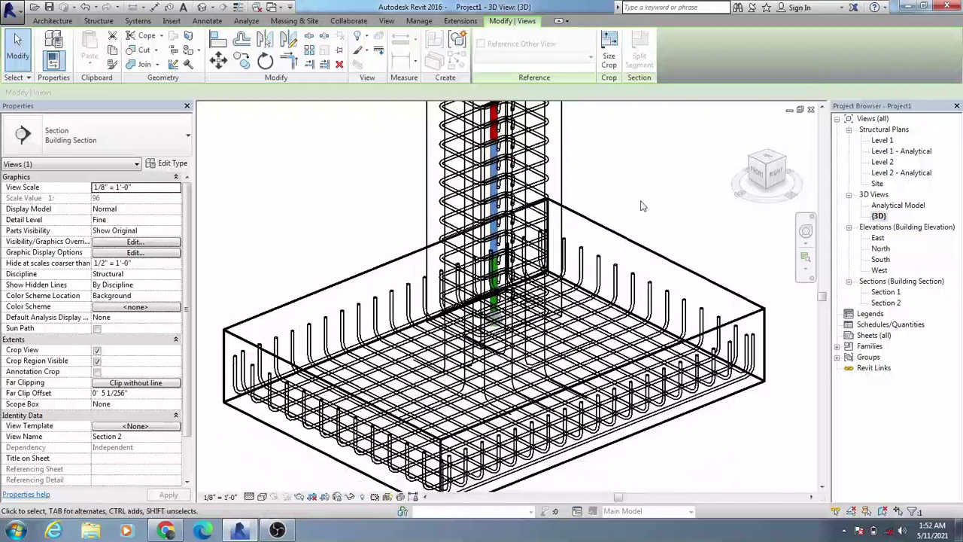
scroll(634, 219, up, 5)
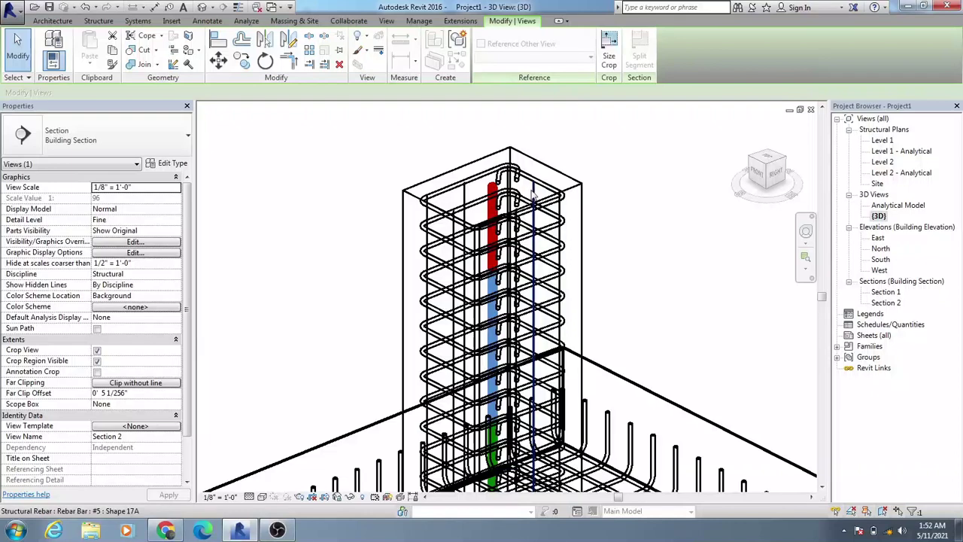
shift+middle_drag(532, 195, 418, 258)
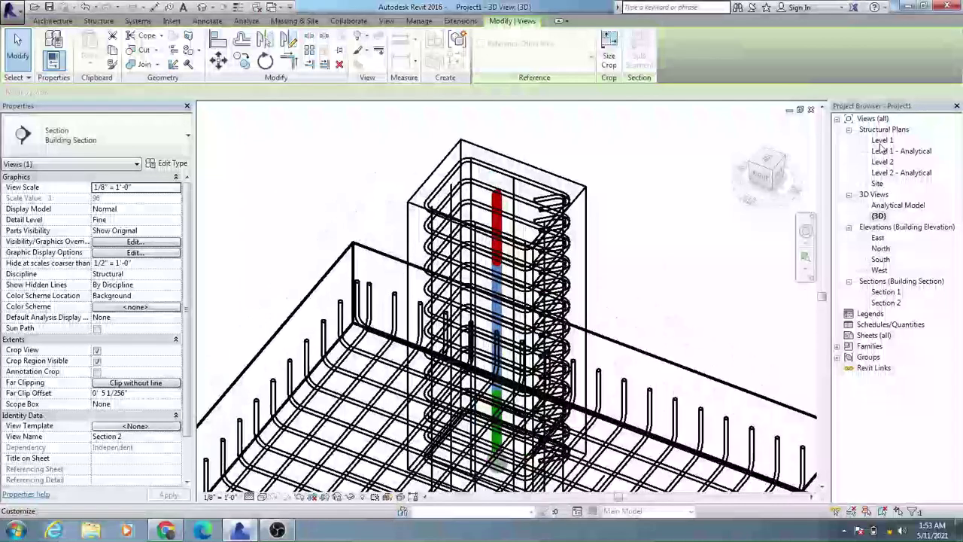
double_click(883, 140)
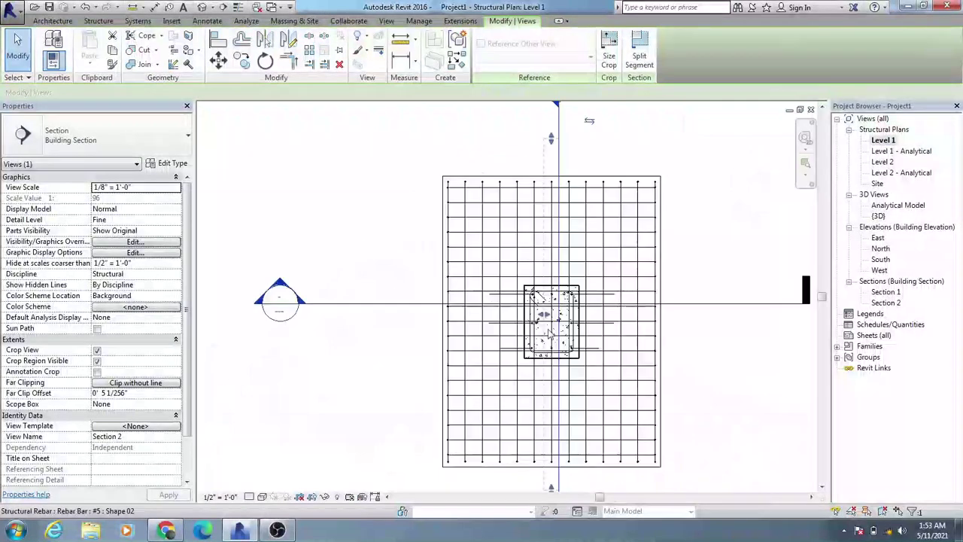
scroll(551, 324, up, 8)
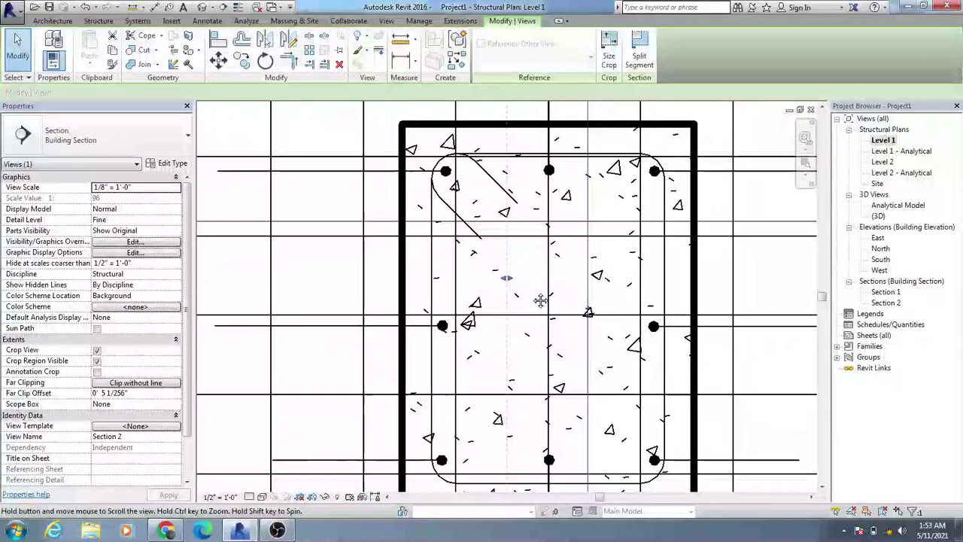
scroll(540, 300, down, 3)
scroll(519, 286, up, 2)
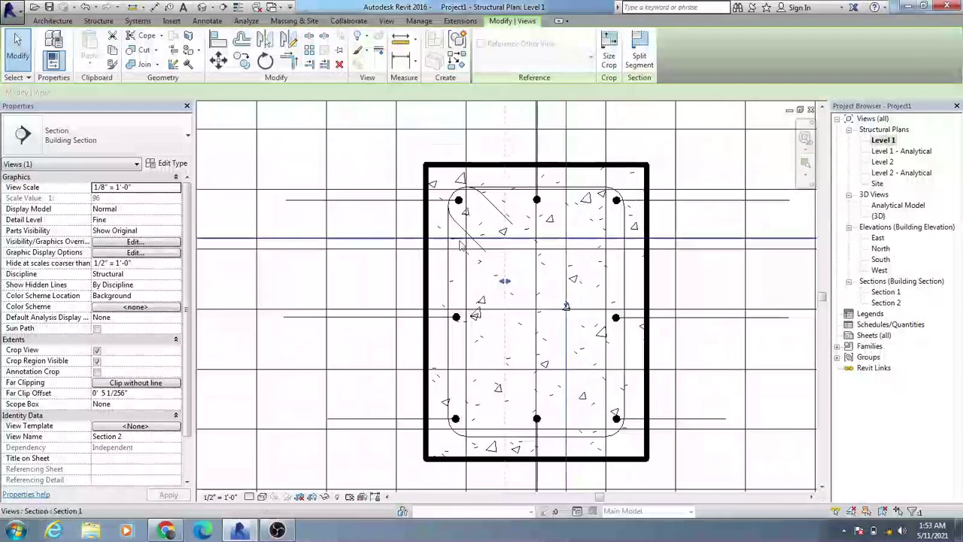
click(459, 202)
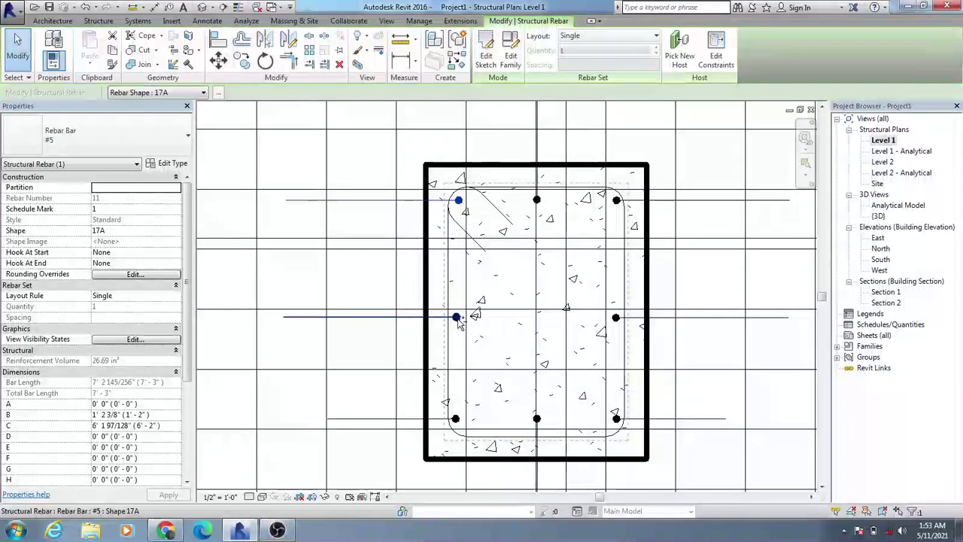
ctrl+click(457, 317)
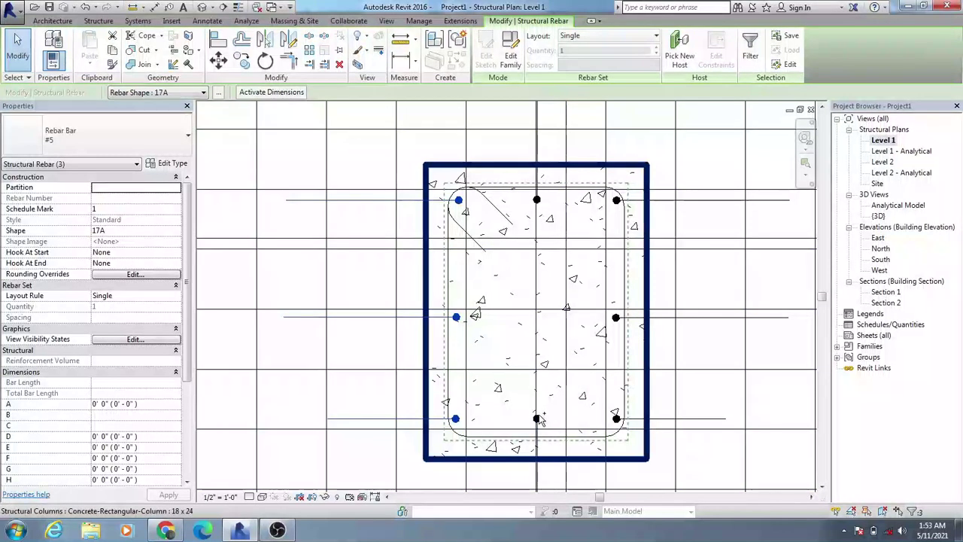
ctrl+click(538, 426)
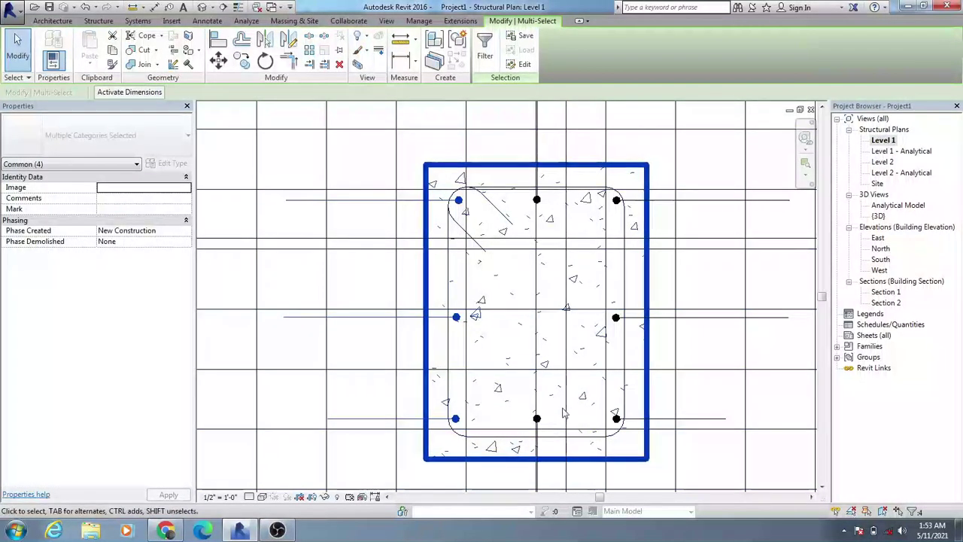
ctrl+click(537, 201)
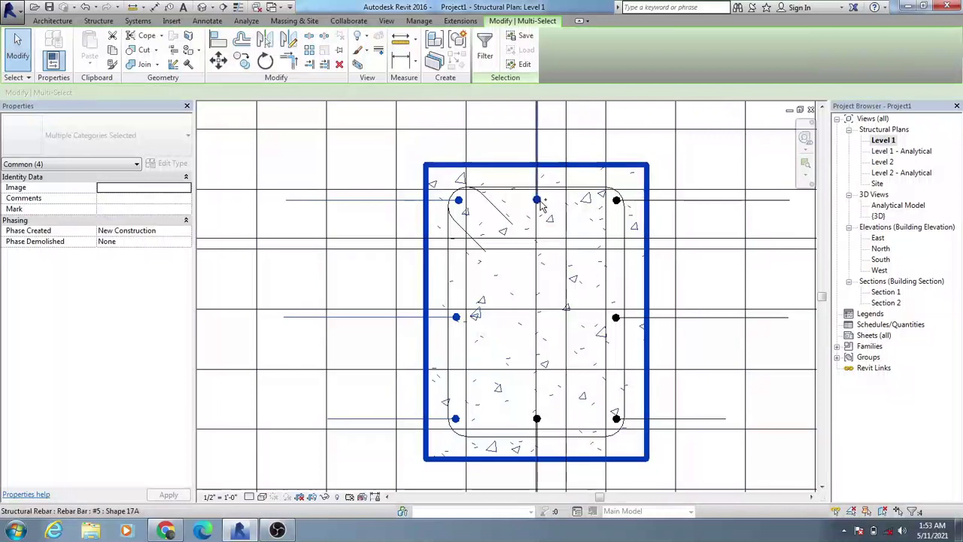
ctrl+click(616, 319)
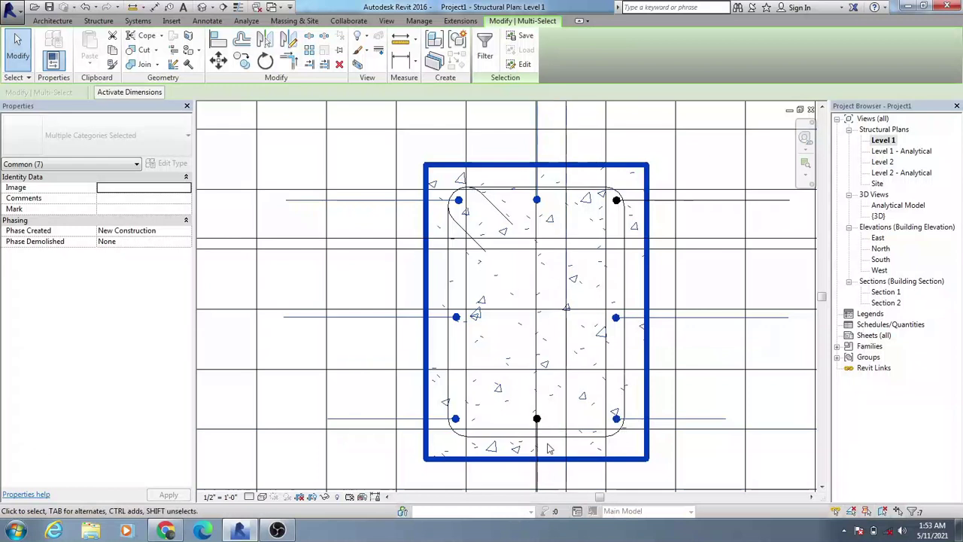
ctrl+click(537, 420)
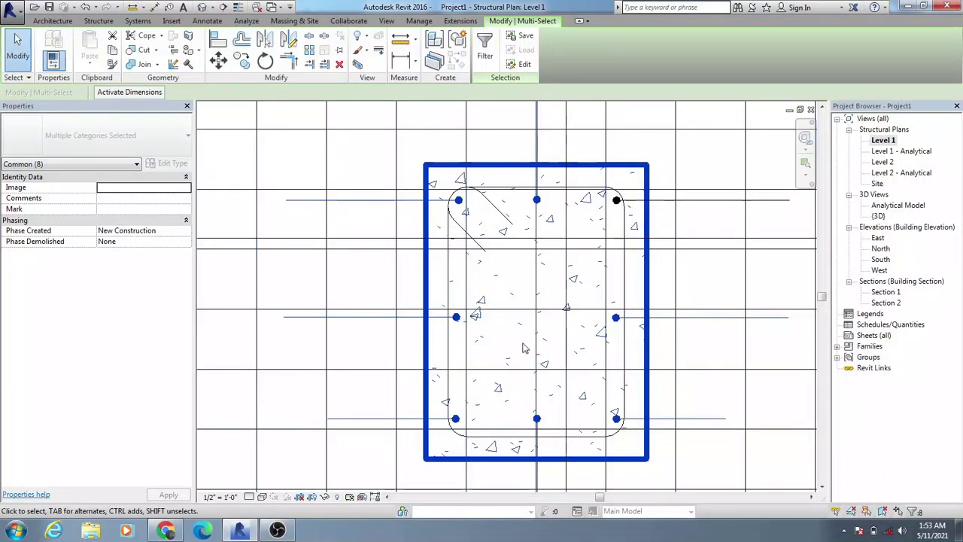
middle_drag(547, 353, 554, 354)
click(716, 343)
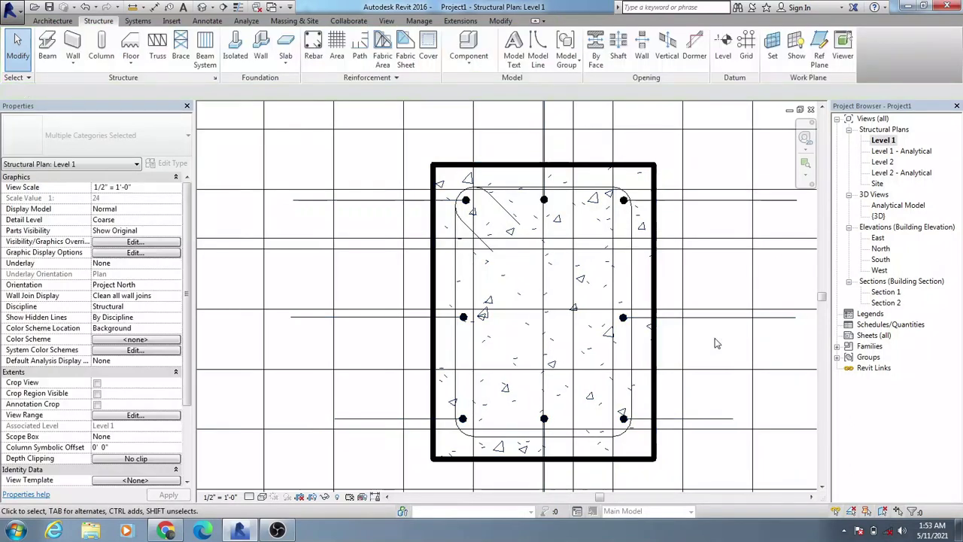
middle_drag(724, 346, 721, 346)
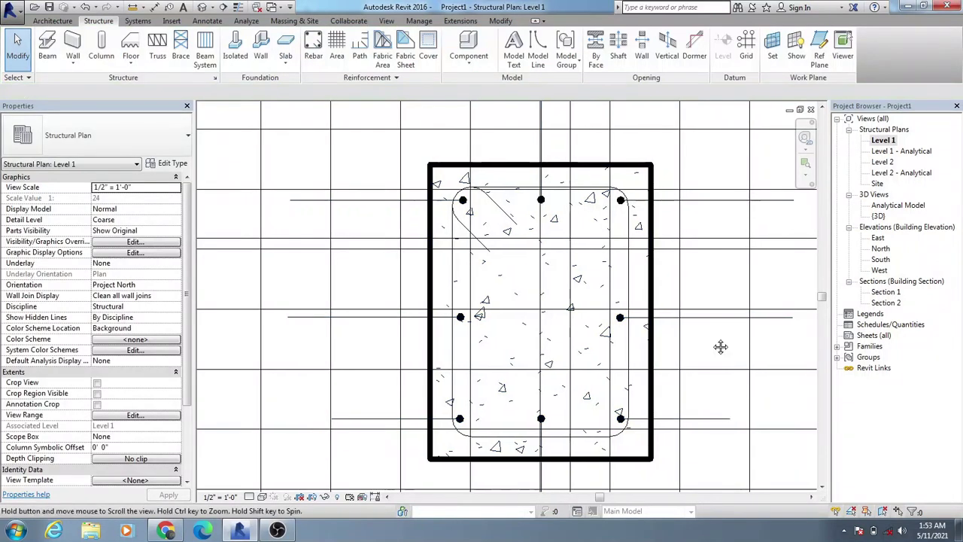
In the 3D view, select seven of the column's vertical bars and show them unobscured and as solid in the Analytical Model and {3D} views
double_click(879, 216)
scroll(645, 361, up, 2)
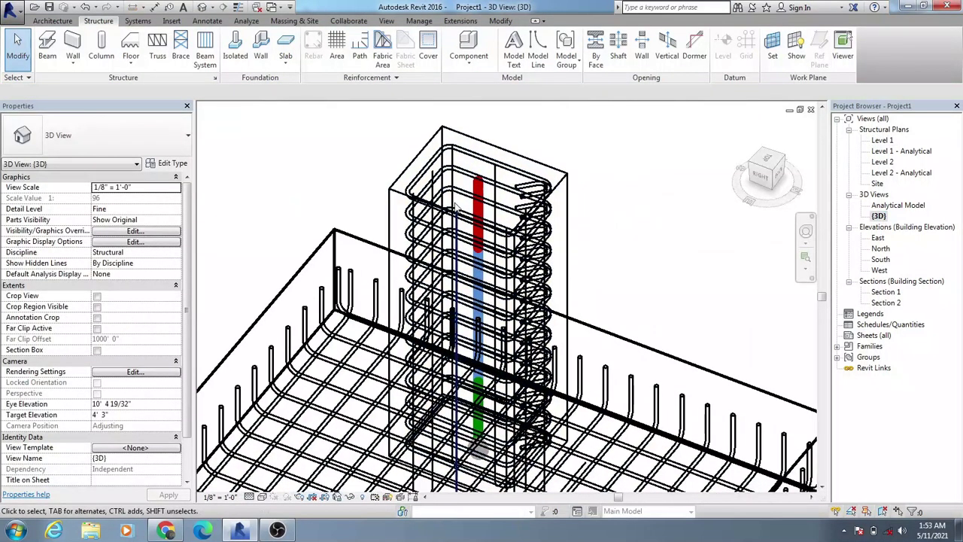
scroll(455, 206, up, 2)
click(492, 175)
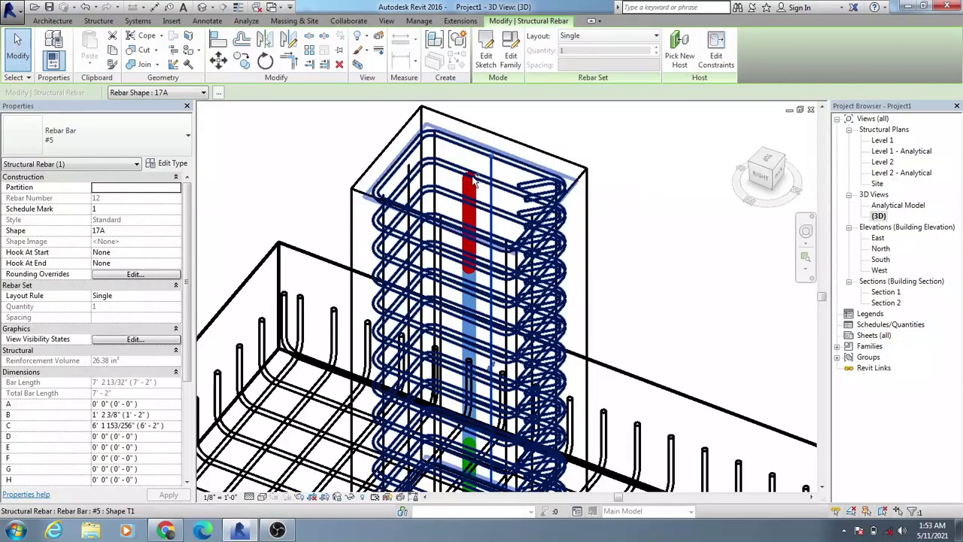
ctrl+click(410, 174)
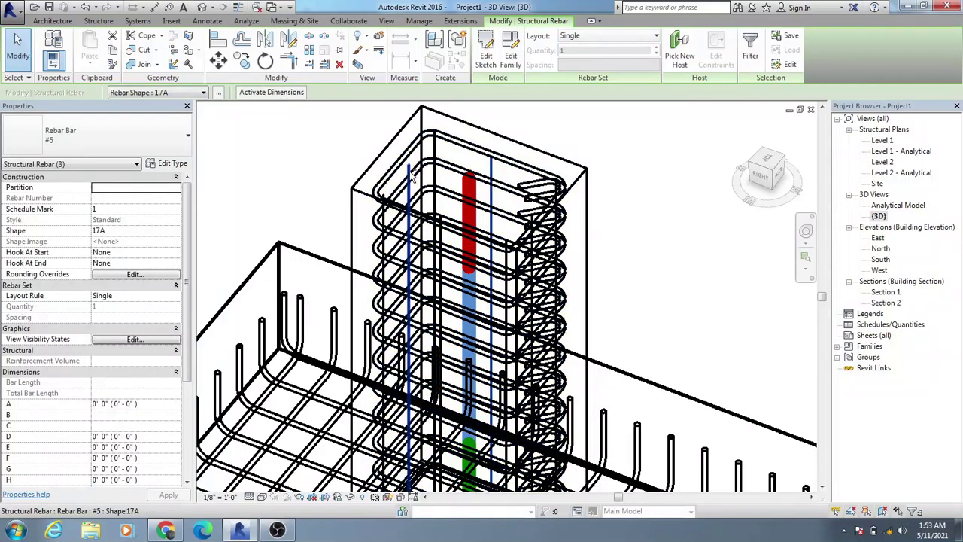
ctrl+click(383, 238)
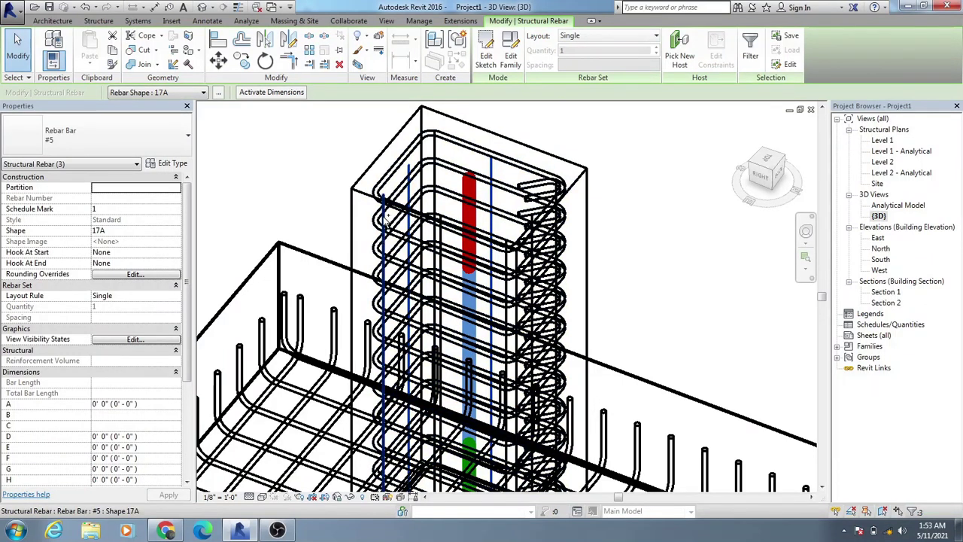
ctrl+click(489, 289)
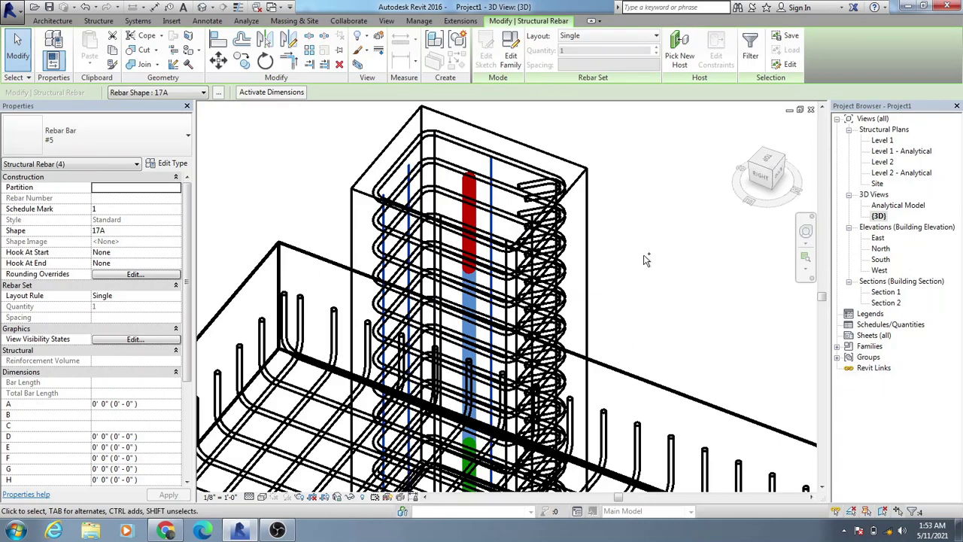
shift+middle_drag(659, 266, 717, 230)
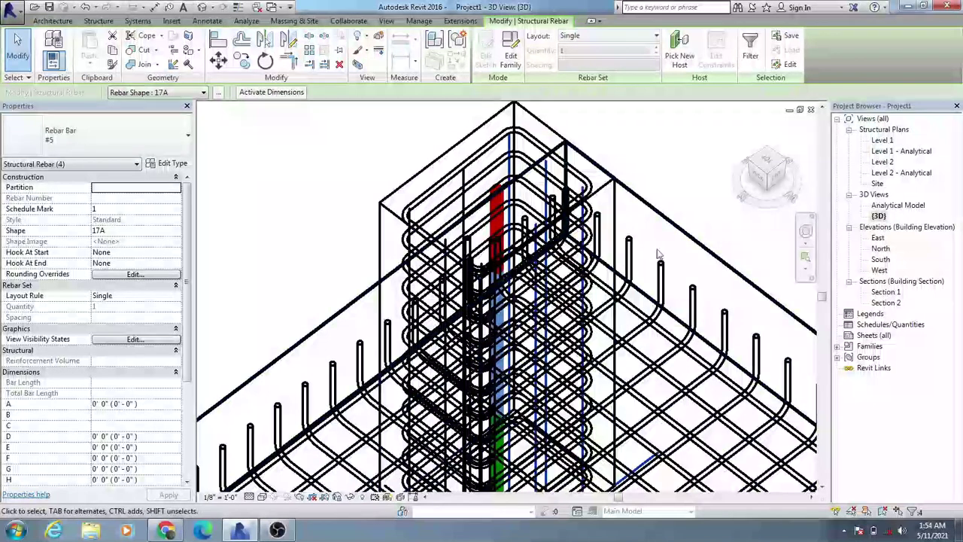
ctrl+click(466, 182)
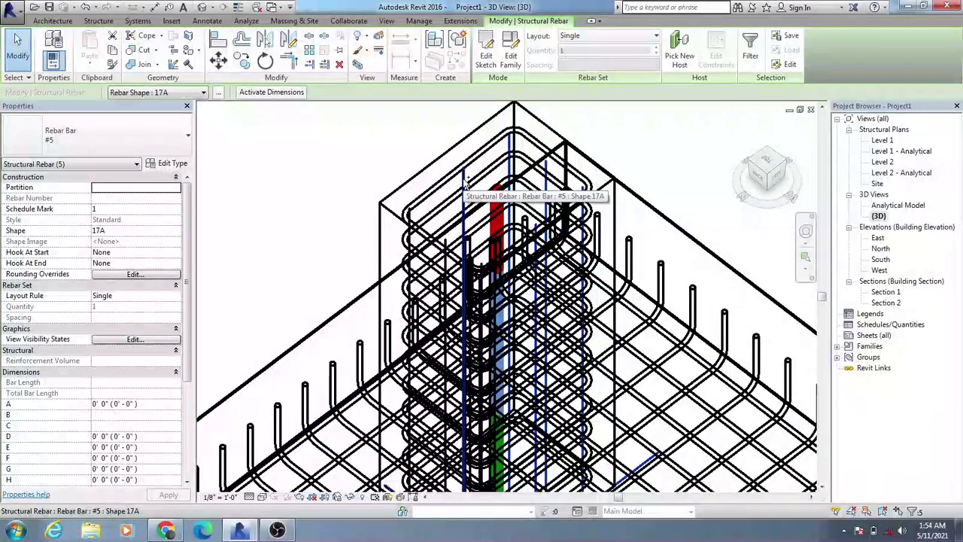
ctrl+click(445, 266)
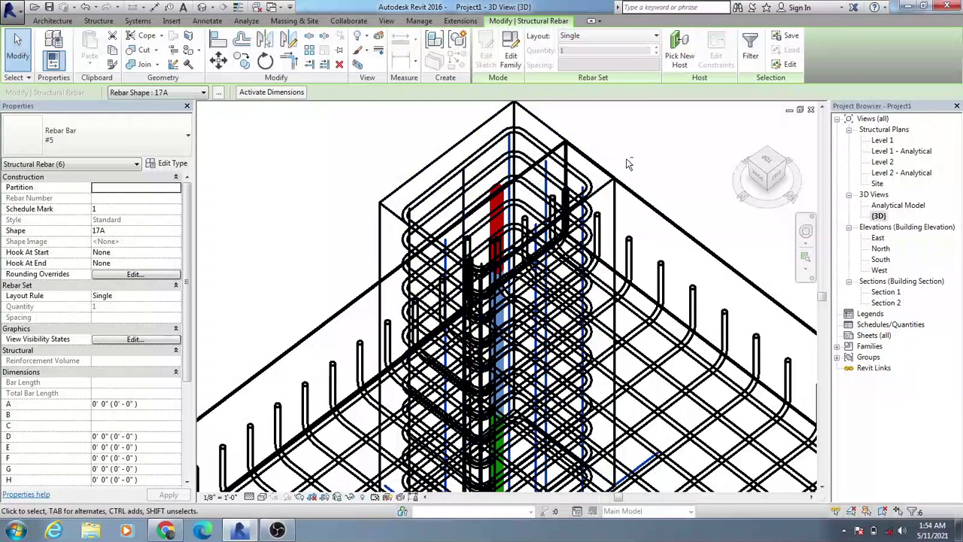
shift+middle_drag(629, 164, 456, 161)
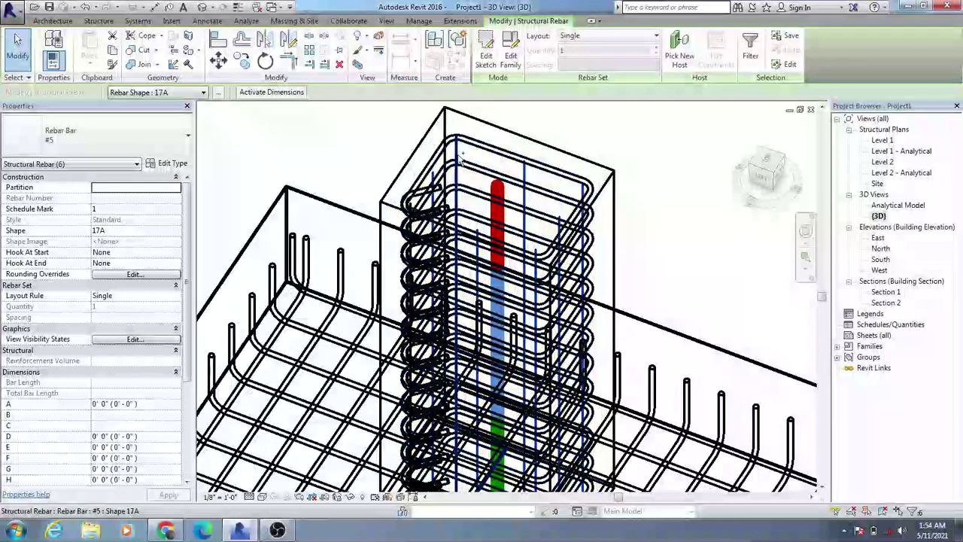
ctrl+click(461, 154)
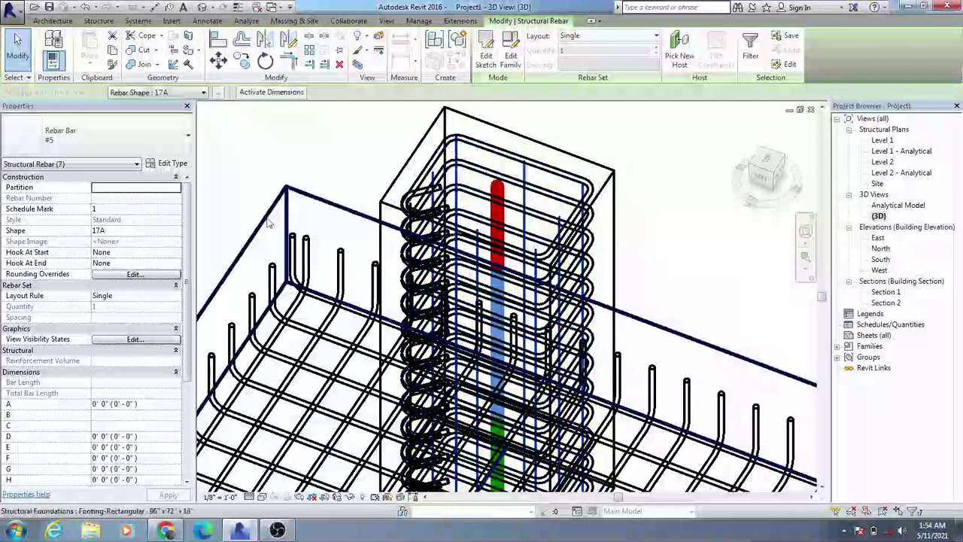
click(136, 340)
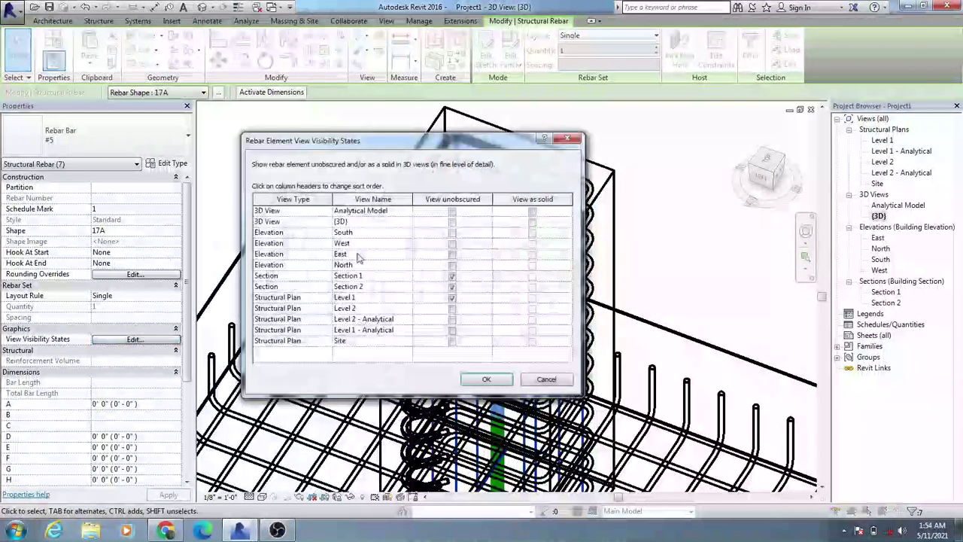
click(451, 211)
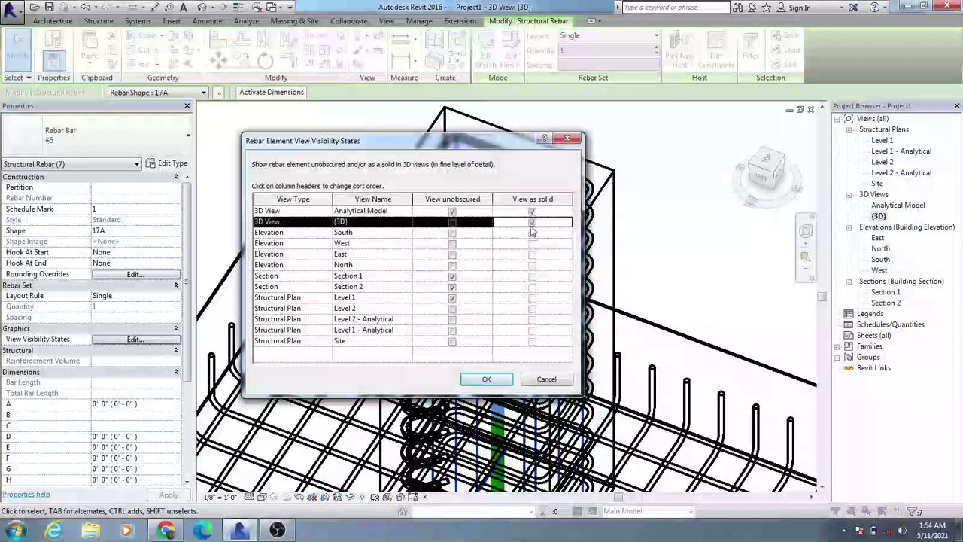
click(488, 379)
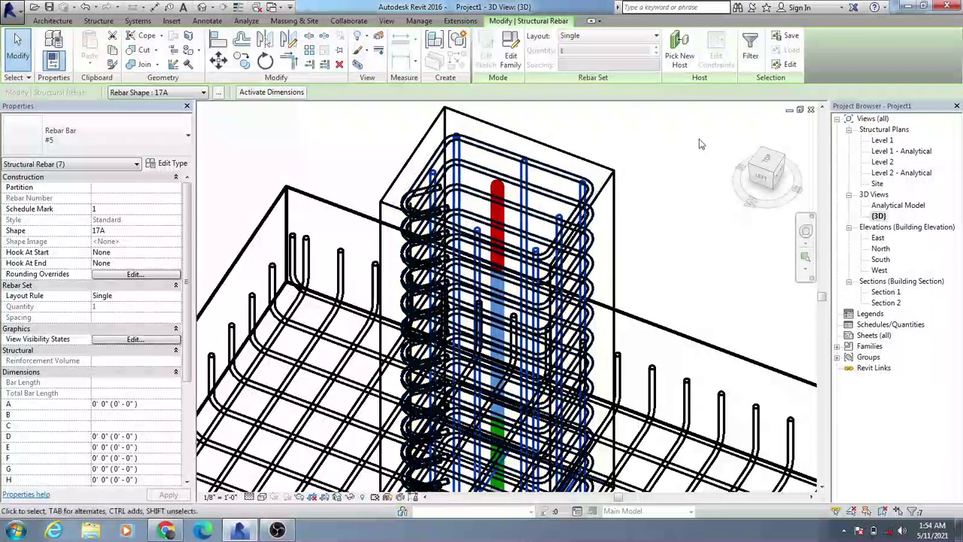
middle_drag(703, 230, 698, 224)
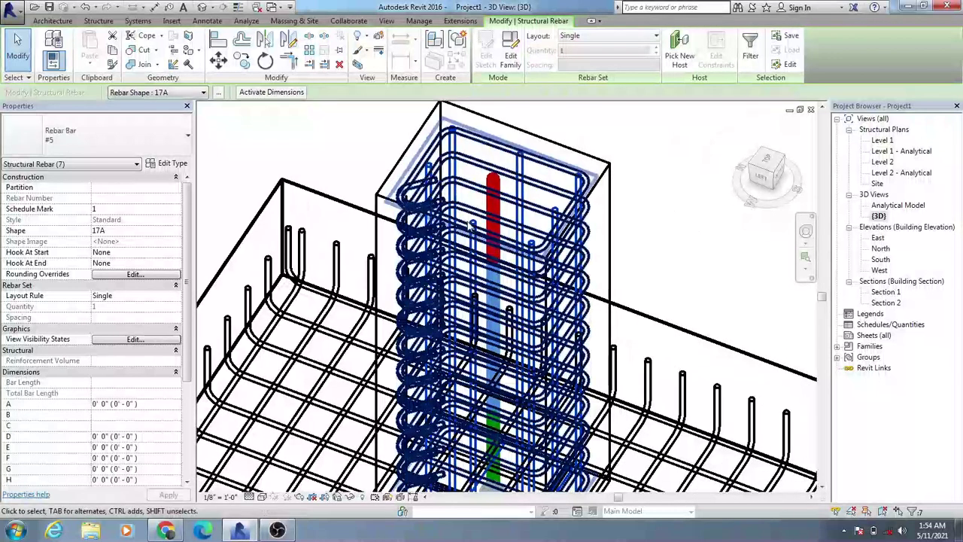
Show the remaining vertical bar at the column's tie-hook corner unobscured and as solid in the Analytical Model and {3D} views
click(410, 201)
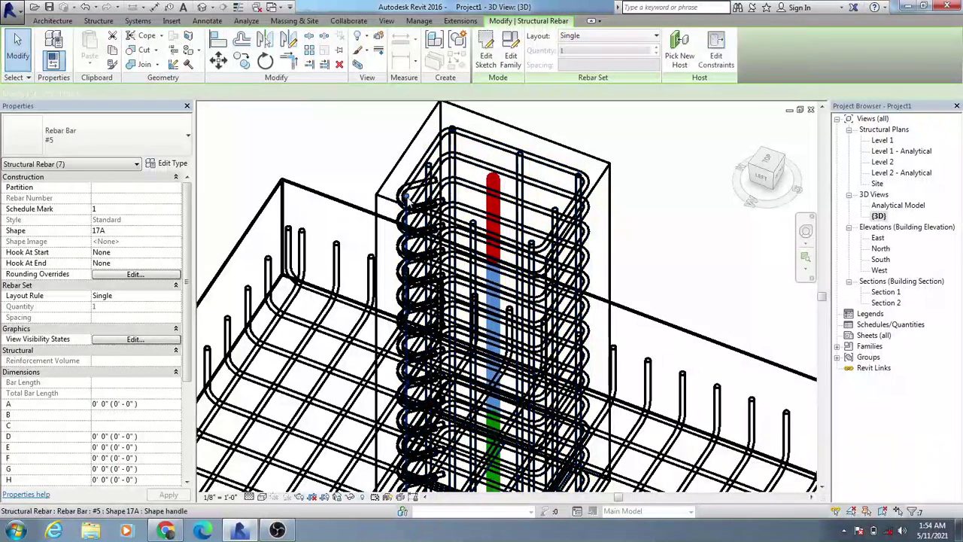
click(140, 330)
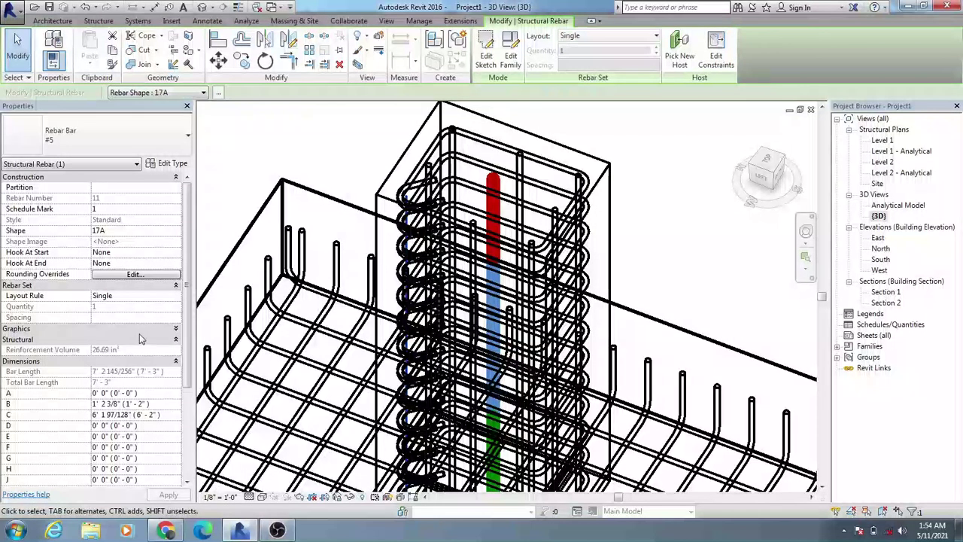
click(177, 331)
click(140, 340)
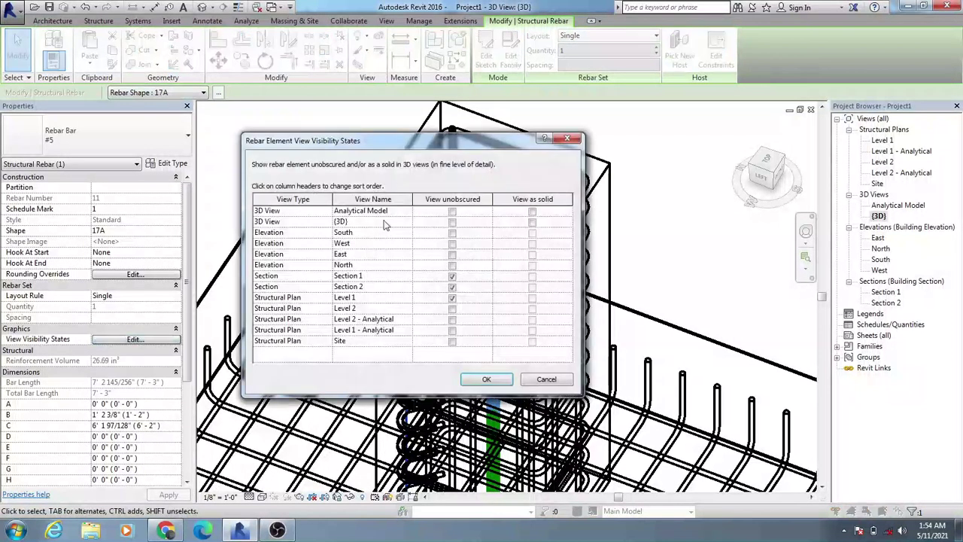
click(453, 214)
click(454, 223)
click(533, 224)
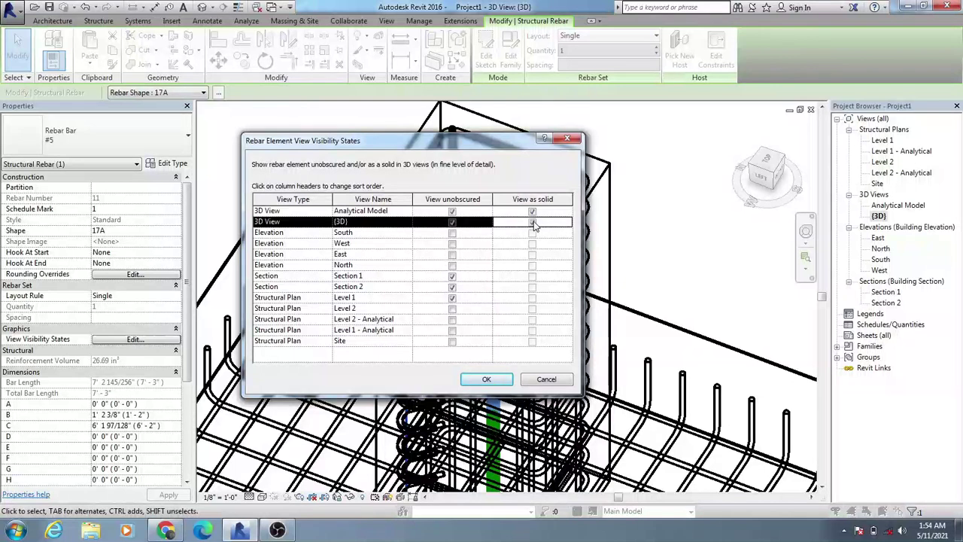
click(489, 380)
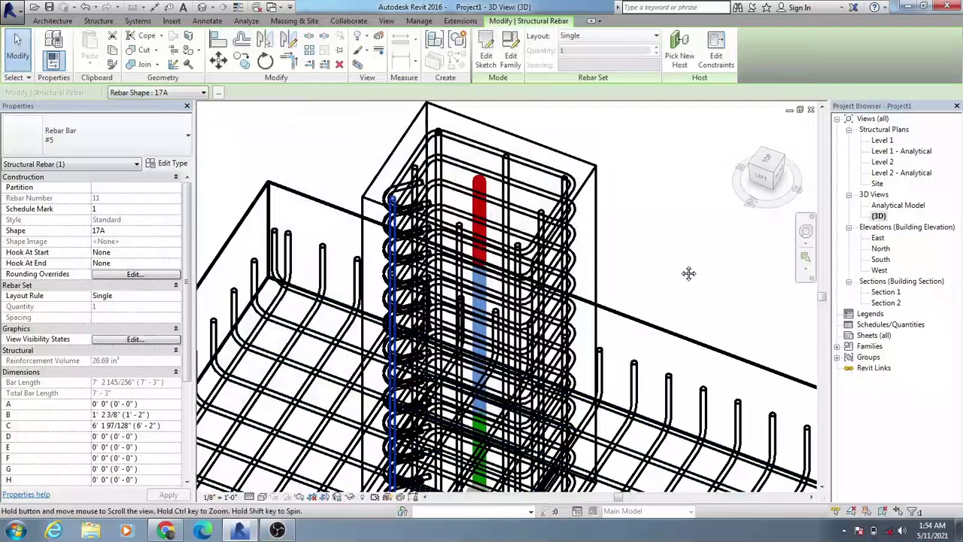
middle_drag(680, 272, 712, 273)
key(Escape)
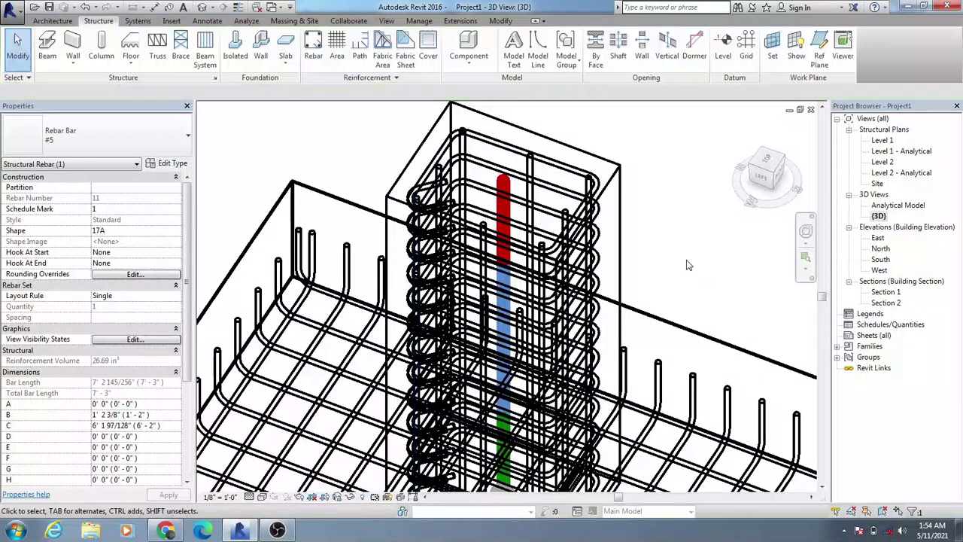
Set the 3D view's visual style to Realistic and inspect the column bars and their bent legs in the footing
scroll(691, 263, down, 2)
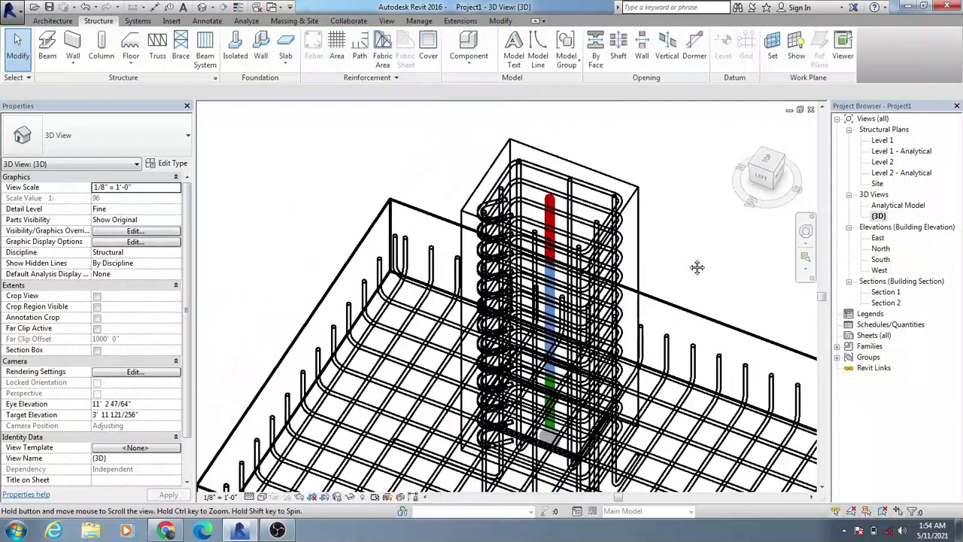
scroll(697, 268, down, 1)
middle_drag(678, 226, 663, 197)
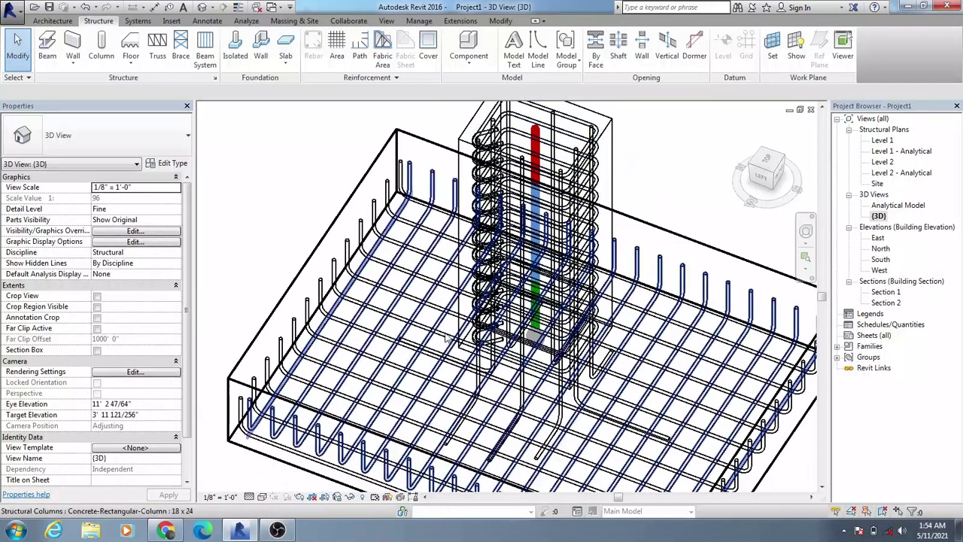
click(263, 498)
click(285, 473)
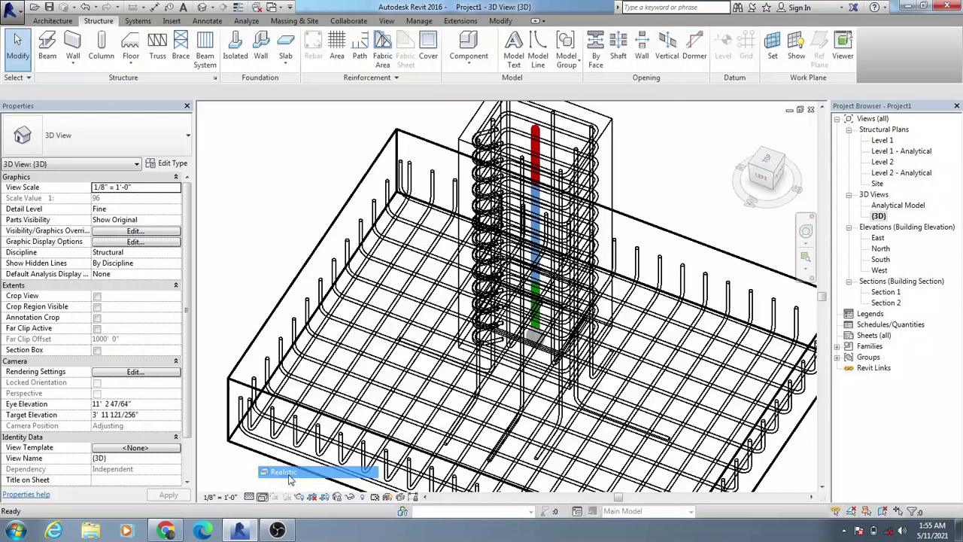
key(Escape)
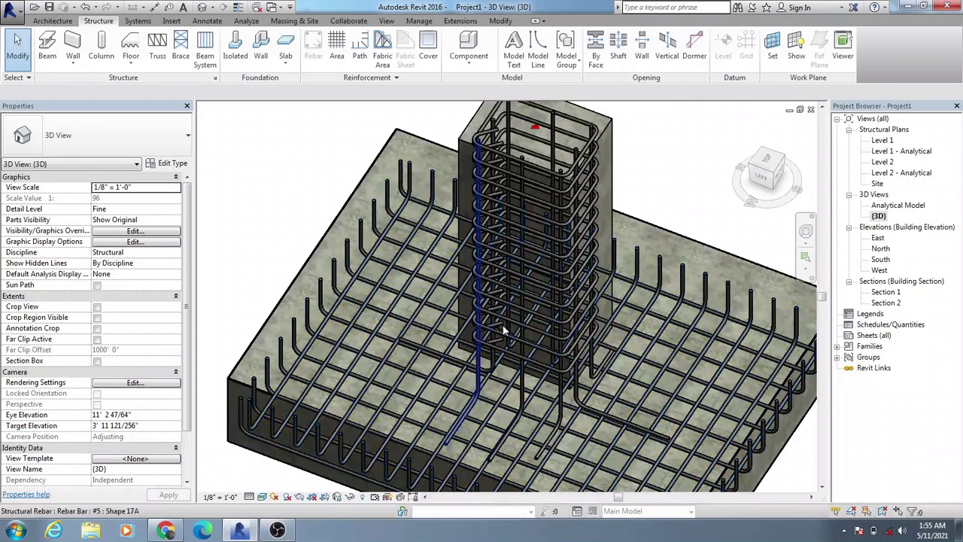
middle_drag(504, 331, 680, 212)
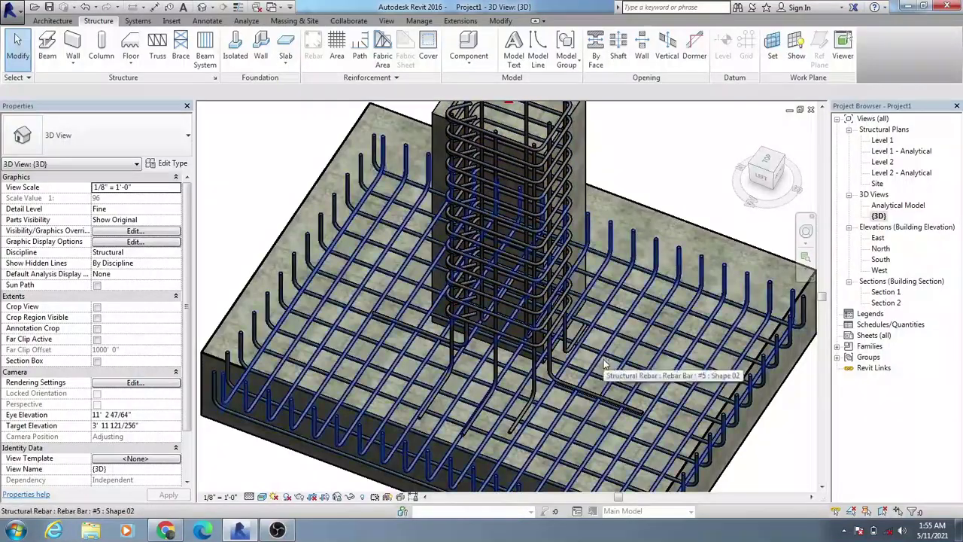
shift+middle_drag(604, 365, 485, 332)
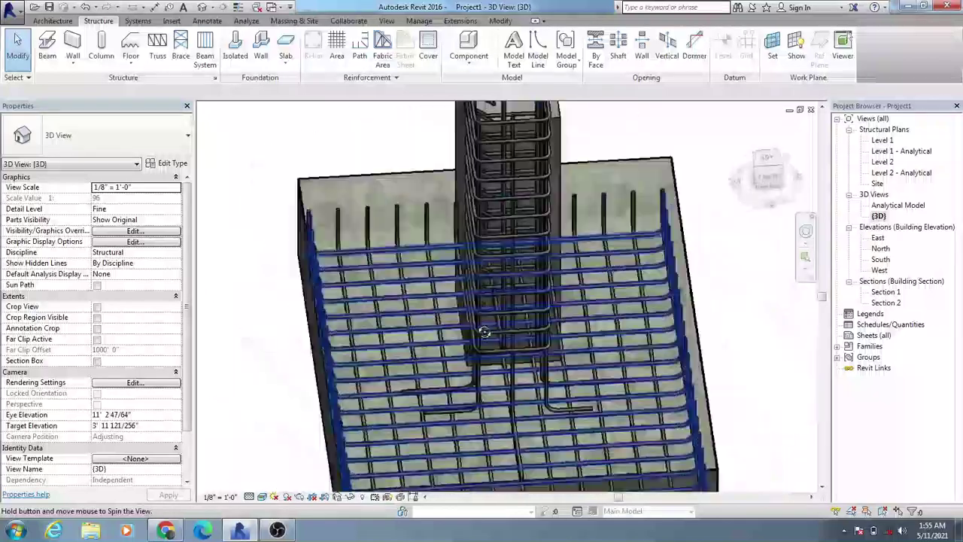